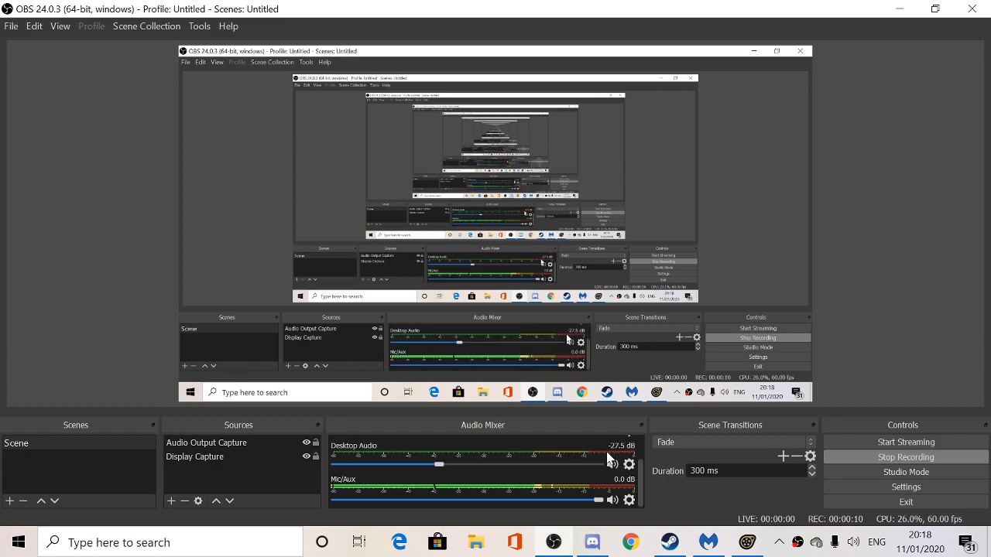
- Leave OBS recording and switch to the running Source Filmmaker window from the Steam taskbar icon
left_click(669, 542)
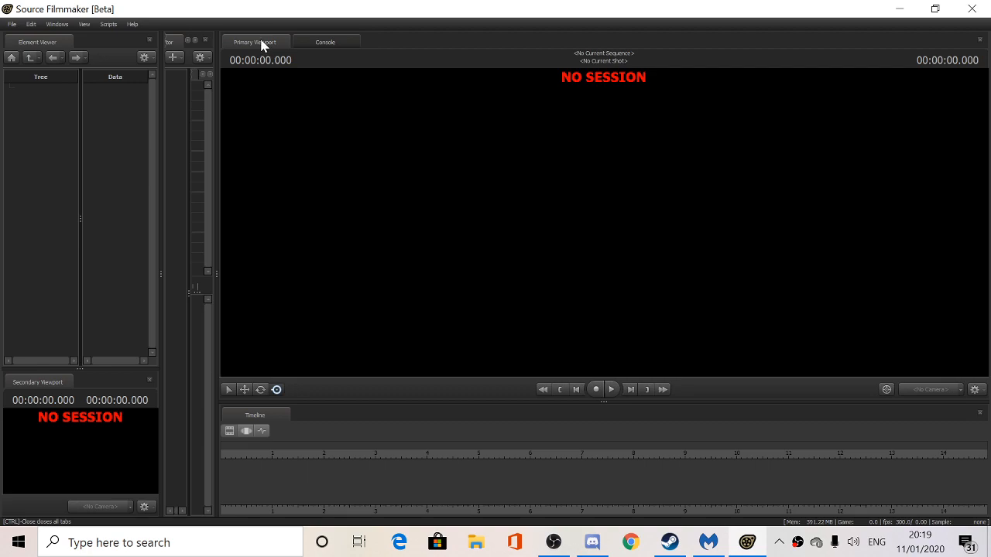
- Create a new session named 'tutorial' with its framerate set to 72 fps
left_click(11, 24)
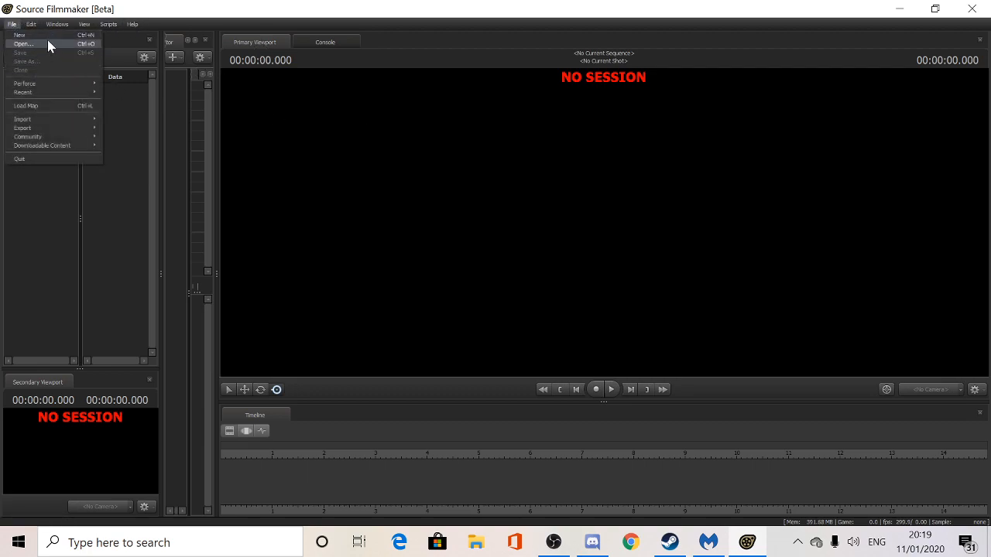
left_click(41, 36)
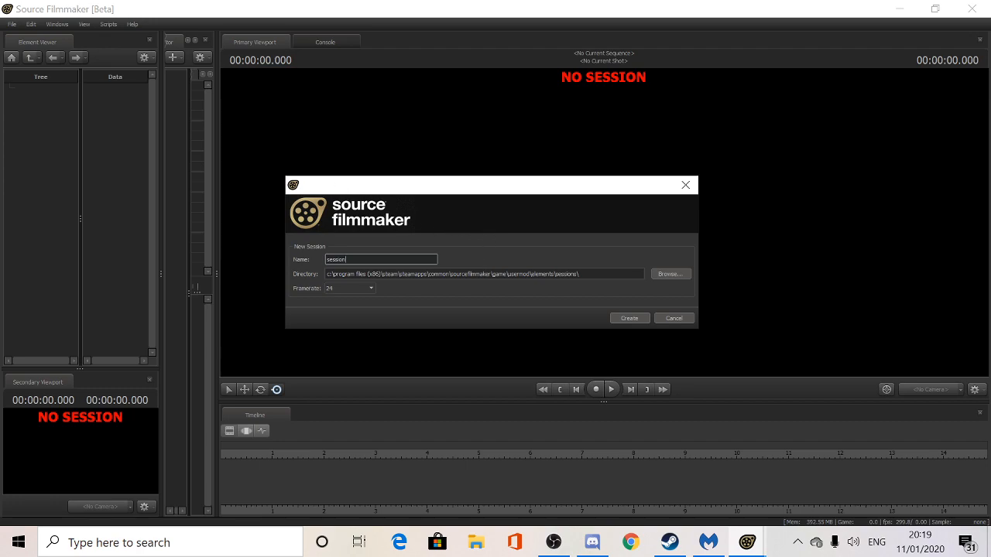
key("BackSpace")
key("BackSpace")
key("BackSpace")
key("BackSpace")
key("BackSpace")
key("BackSpace")
key("BackSpace")
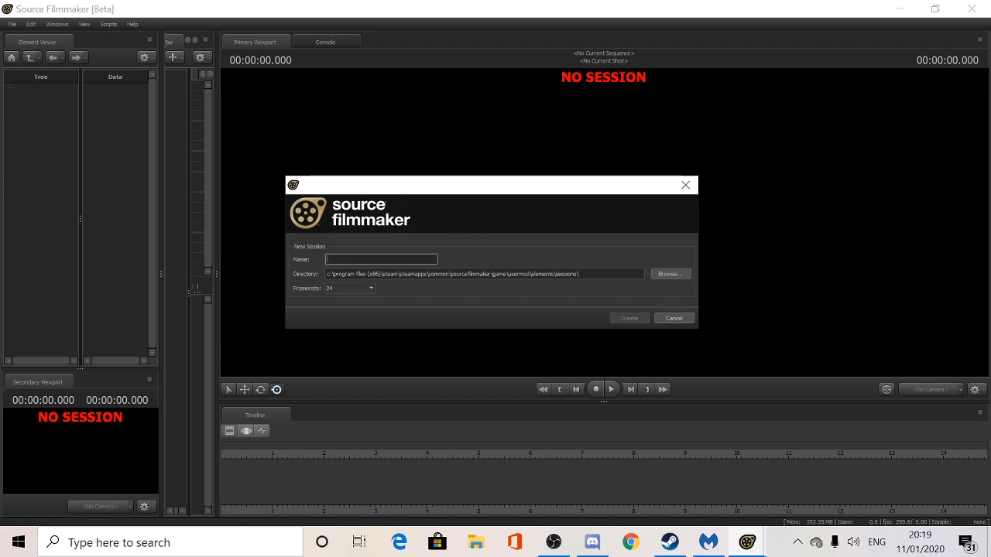
type("tutorial")
left_click(363, 291)
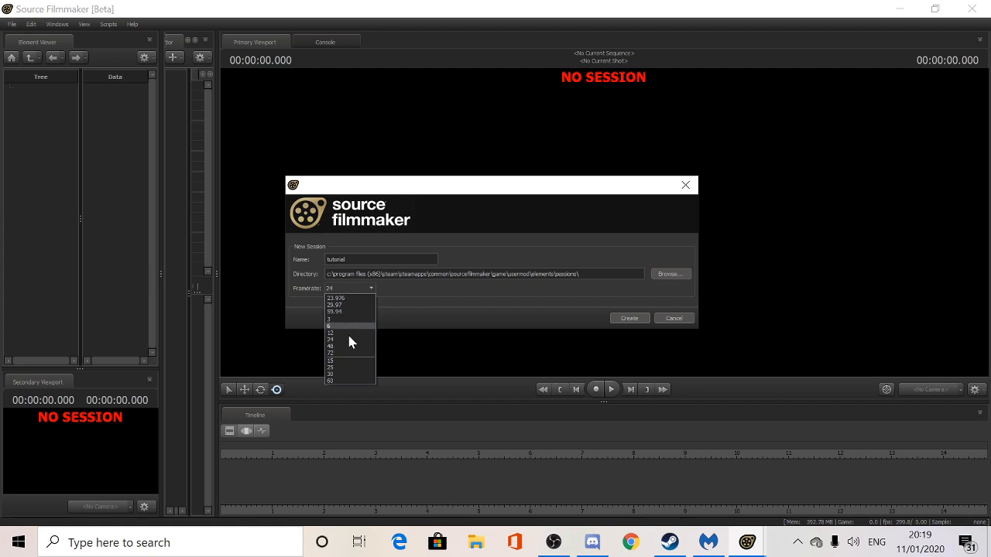
left_click(334, 353)
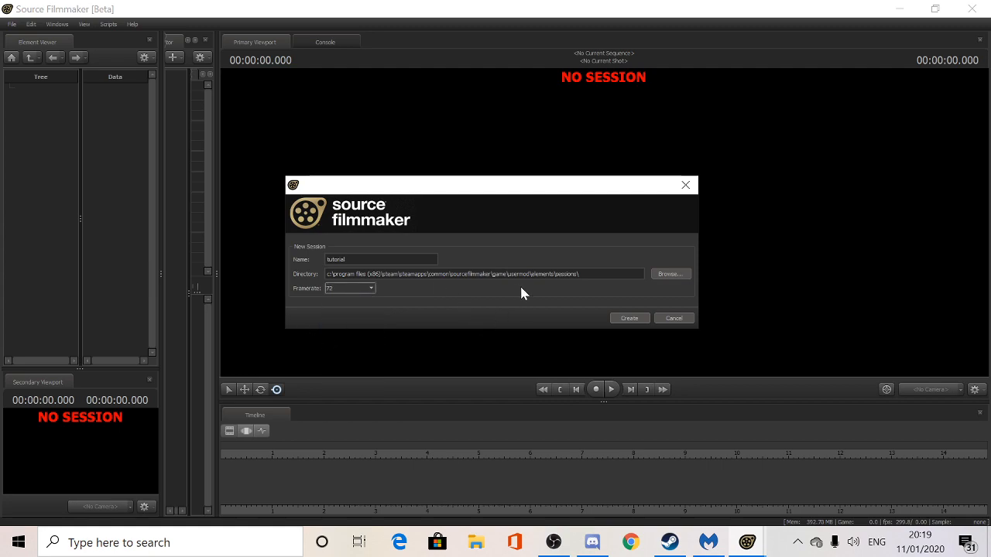
left_click(627, 319)
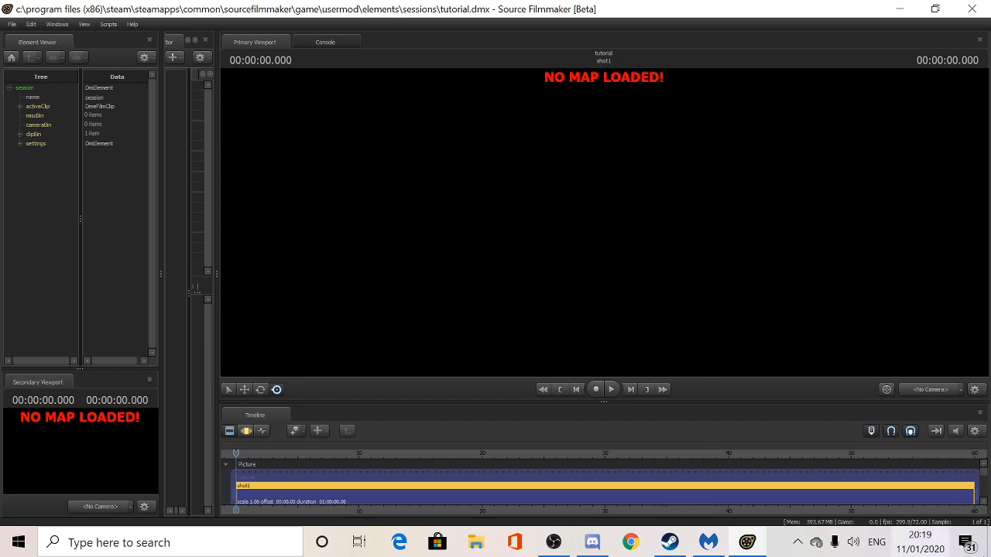
- Cycle the timeline through the Clip, Motion and Graph Editor views
scroll(984, 472, "down", 3)
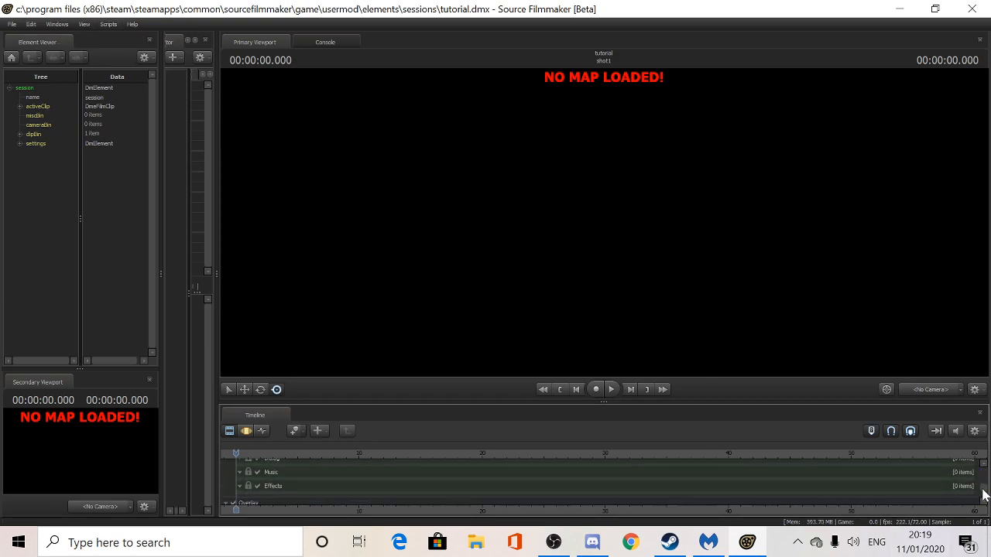
scroll(977, 486, "up", 3)
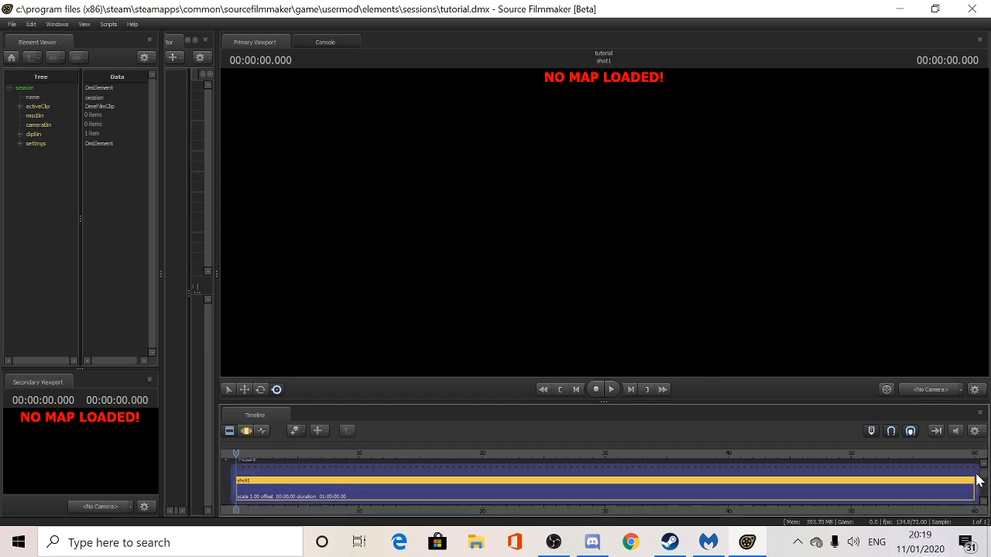
left_click(246, 431)
left_click(261, 431)
left_click(246, 432)
left_click(229, 431)
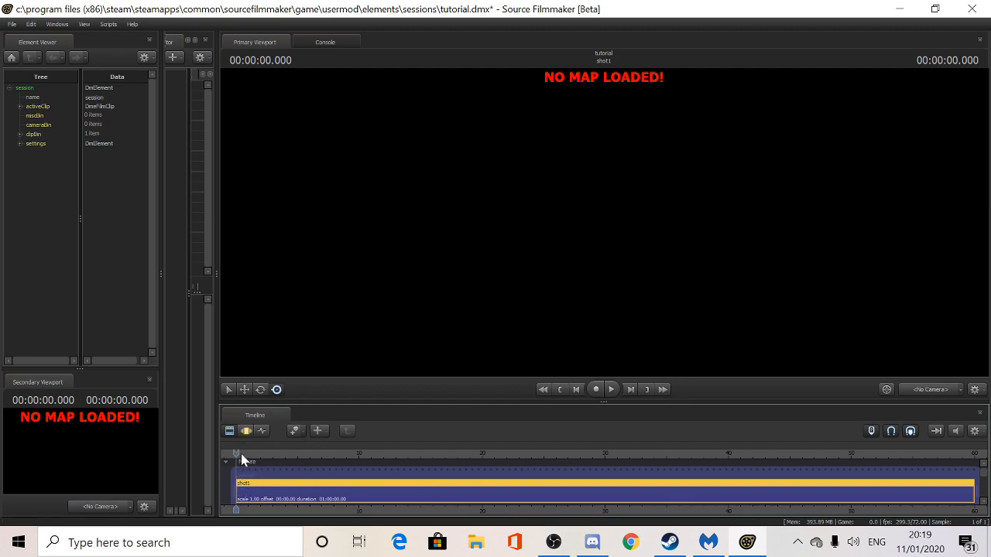
- Compare the Motion and Graph Editors, settle on the Graph Editor, and scrub the playhead near the start
left_click(246, 432)
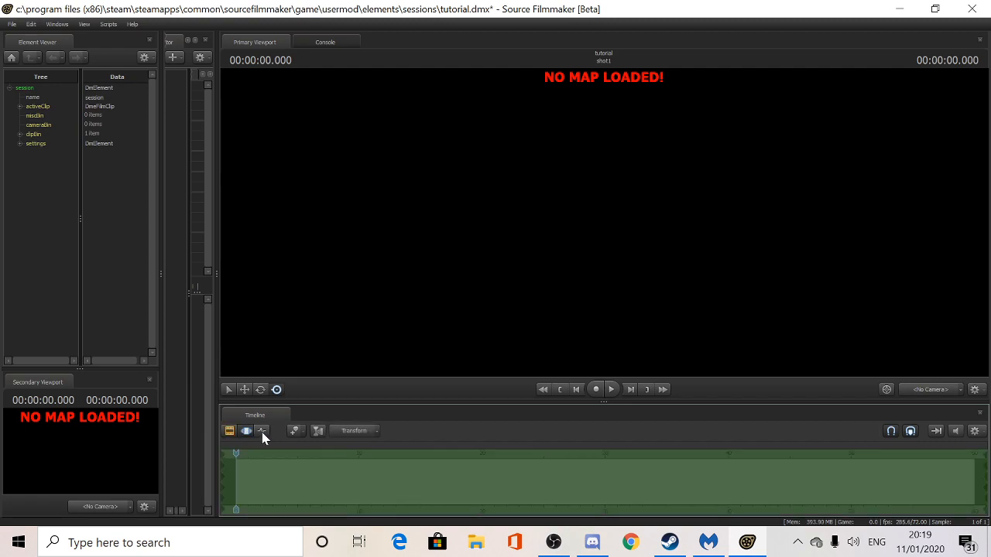
left_click(259, 431)
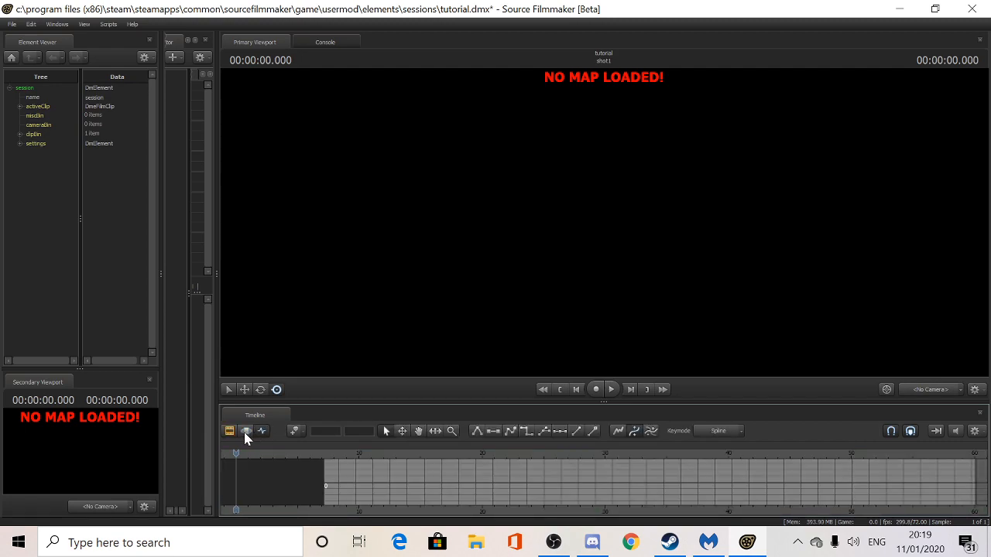
left_click(246, 433)
left_click(262, 430)
left_click(247, 431)
left_click(263, 430)
left_click(248, 432)
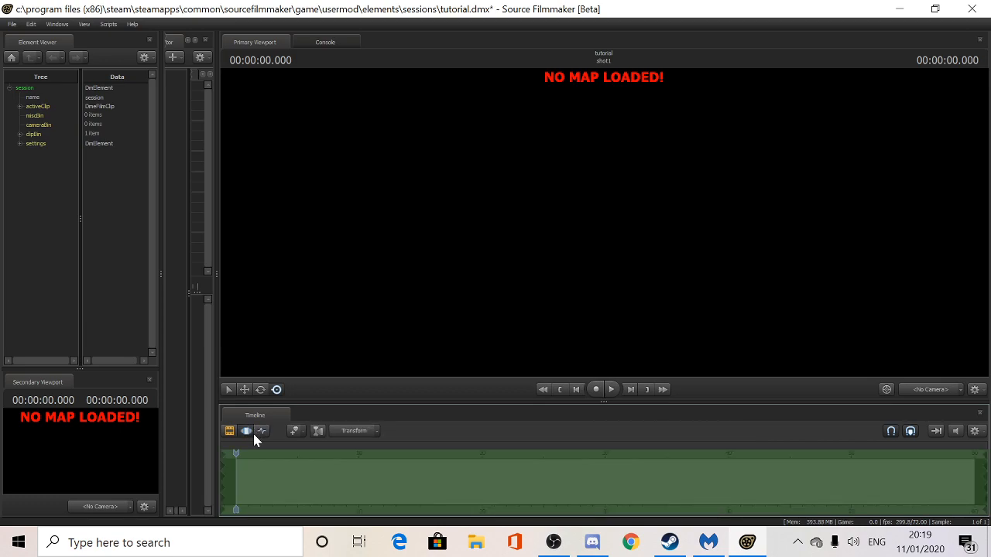
left_click(260, 434)
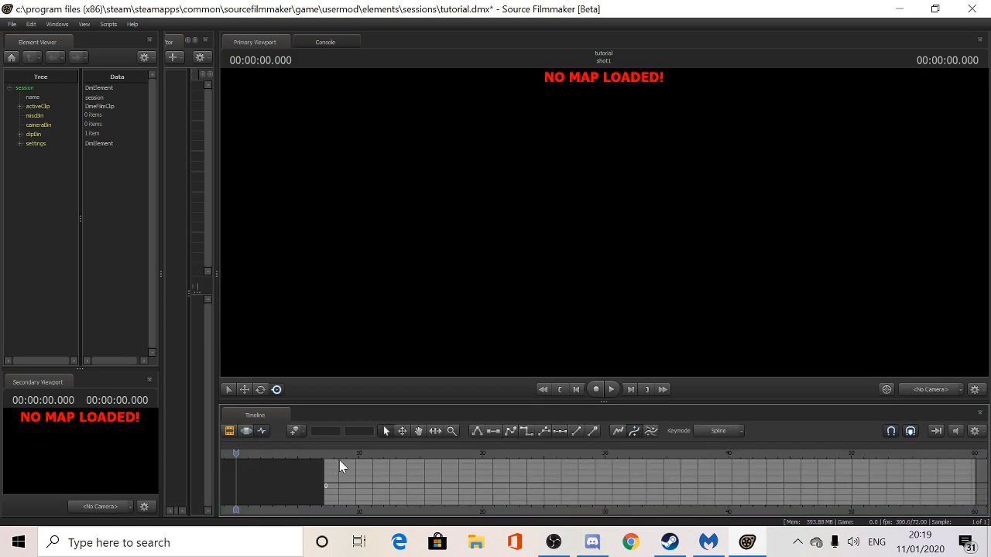
mouse_move(236, 453)
left_mouse_down()
mouse_move(258, 453)
mouse_move(237, 454)
left_mouse_up()
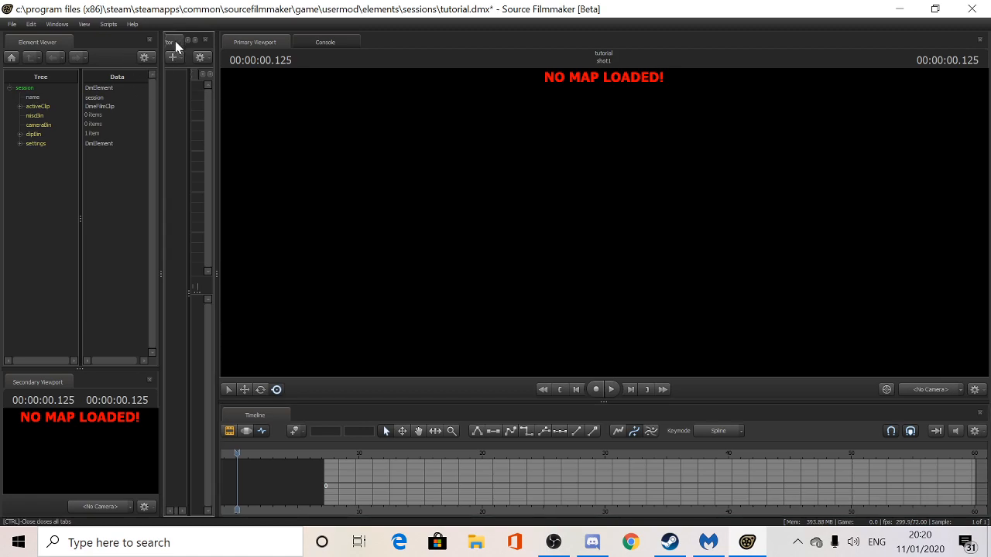
- Move the Animation Set Editor out of the narrow middle panel and dock it beside the Element Viewer tab
left_click_drag(176, 48, 52, 39)
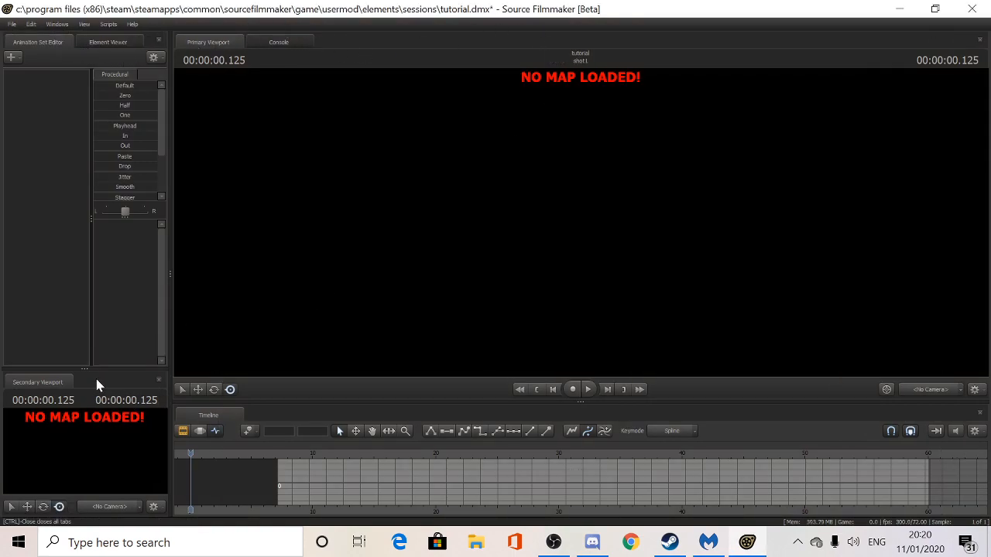
left_click_drag(69, 383, 86, 443)
mouse_move(230, 47)
left_mouse_down()
mouse_move(310, 37)
mouse_move(241, 40)
left_mouse_up()
left_click_drag(42, 42, 65, 43)
- Switch the Primary Viewport to the Work Camera
right_click(610, 225)
left_click(653, 254)
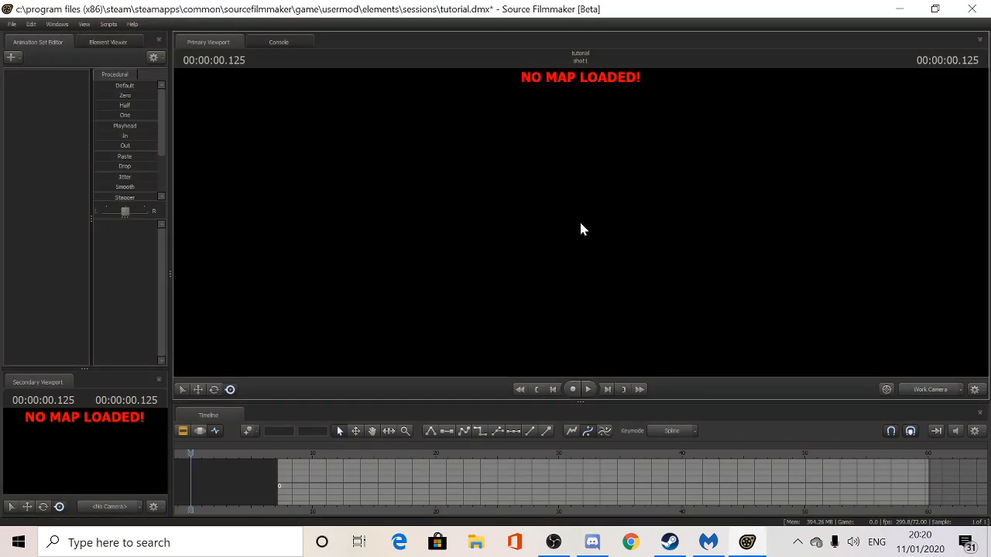
right_click(539, 286)
left_click(571, 372)
- Load the black_void.bsp map into the session
right_click(517, 307)
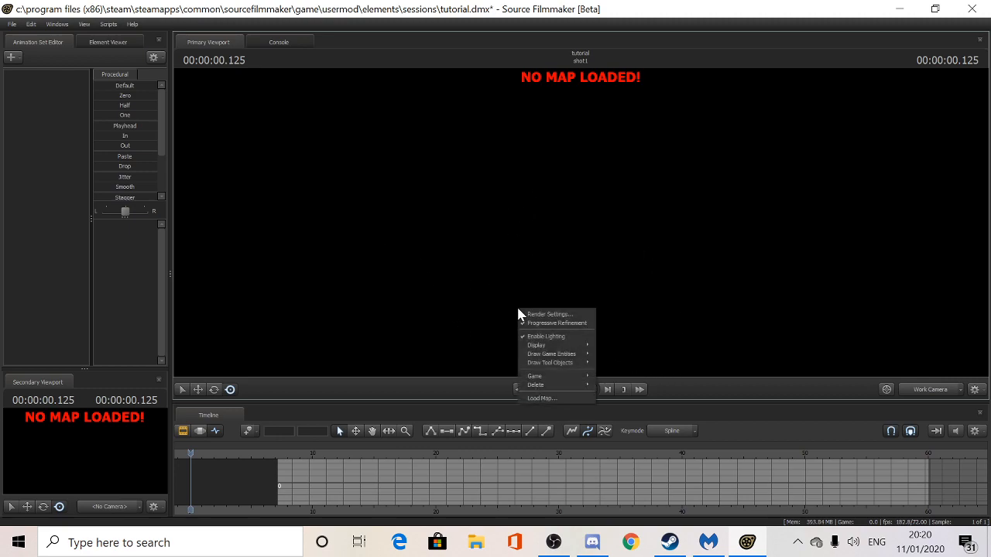
left_click(544, 400)
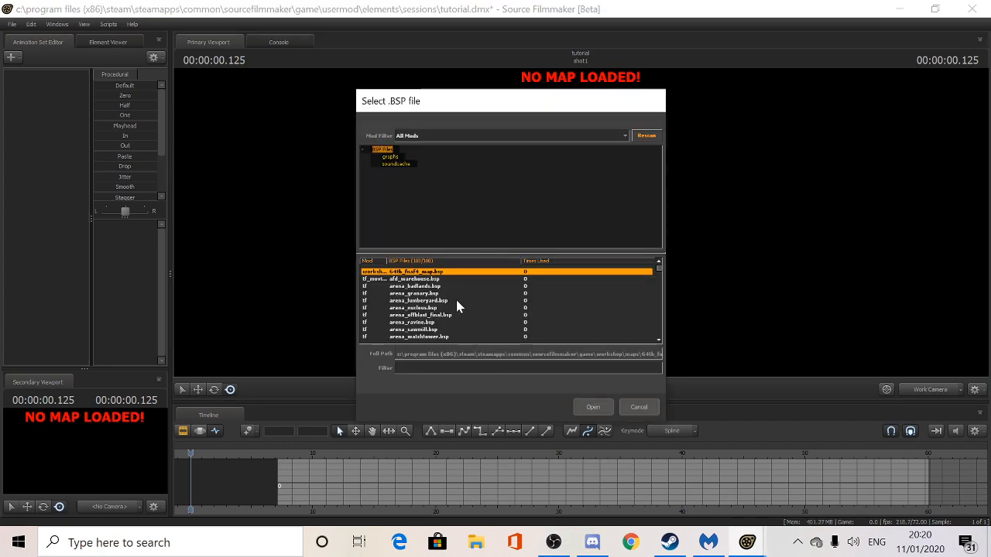
scroll(456, 306, "down", 5)
scroll(457, 307, "down", 10)
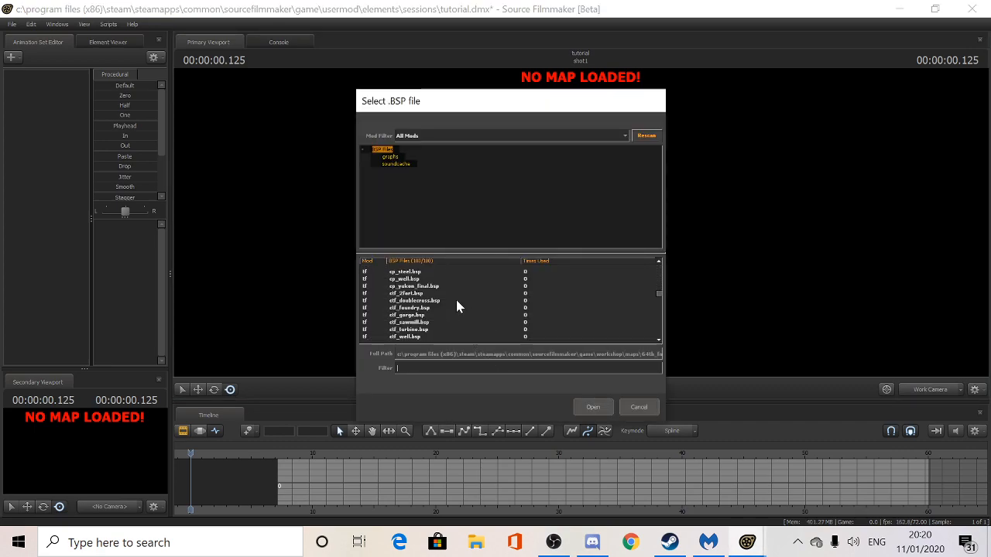
scroll(457, 306, "down", 2)
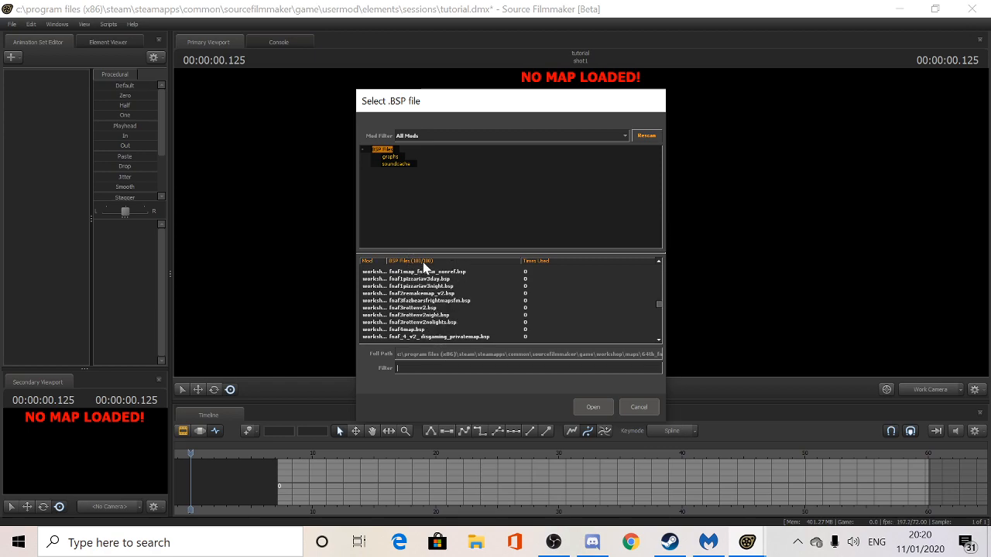
scroll(432, 330, "down", 2)
scroll(441, 331, "down", 3)
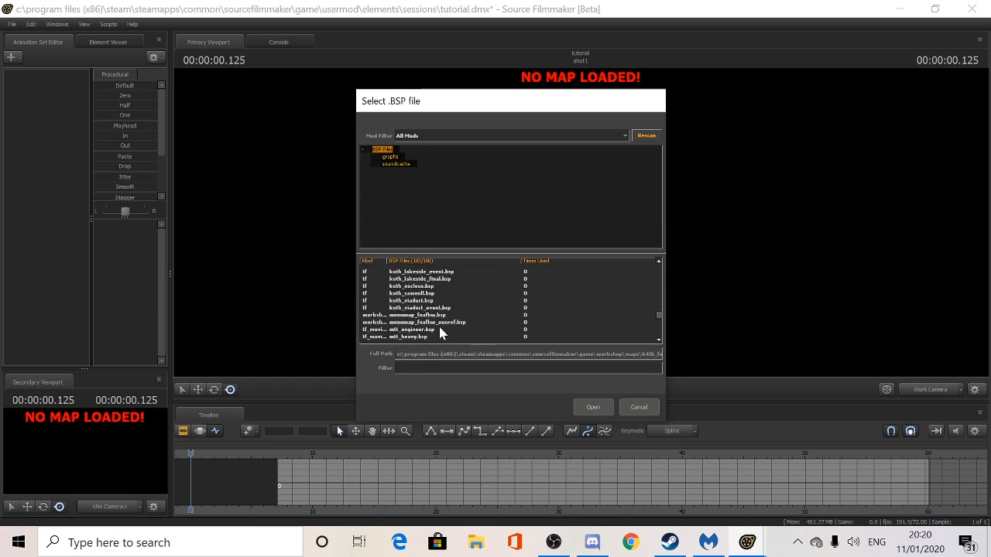
scroll(439, 332, "up", 8)
scroll(419, 323, "up", 3)
scroll(417, 322, "up", 6)
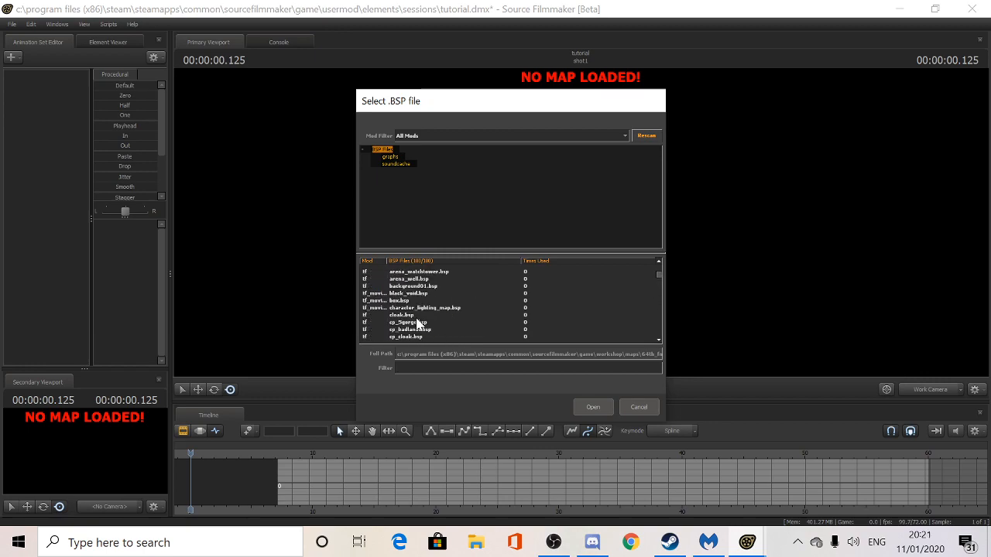
left_click(404, 293)
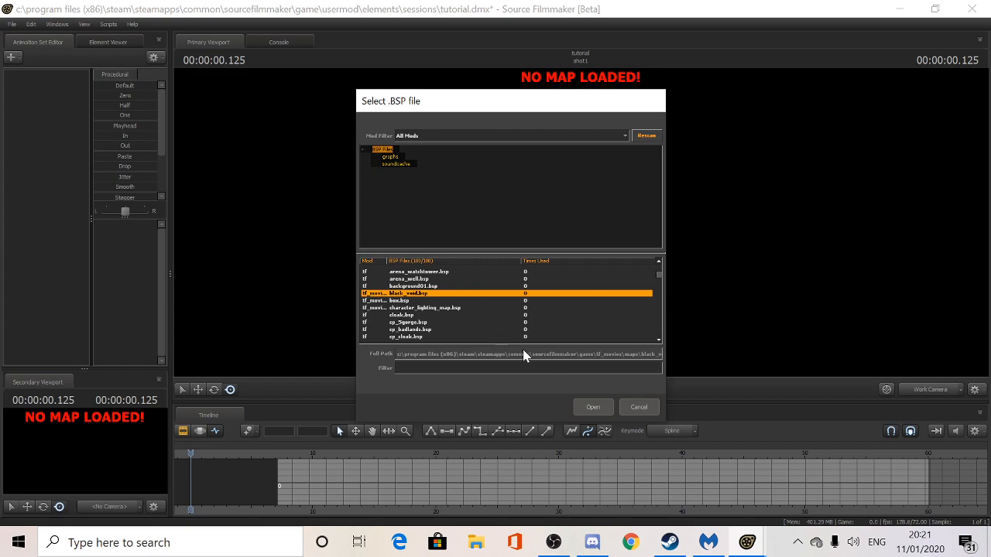
left_click(594, 408)
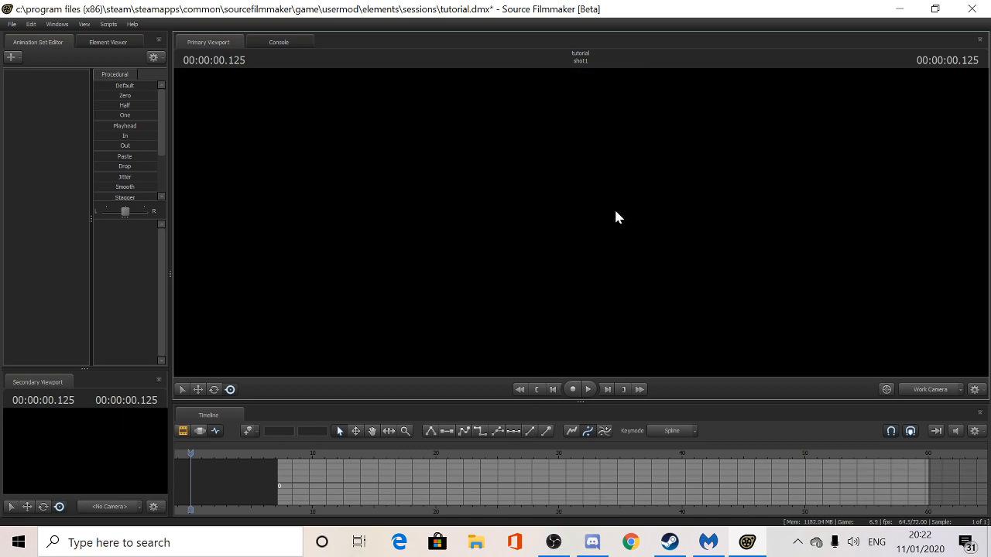
- Toggle viewport lighting and look around the loaded map
right_click(535, 187)
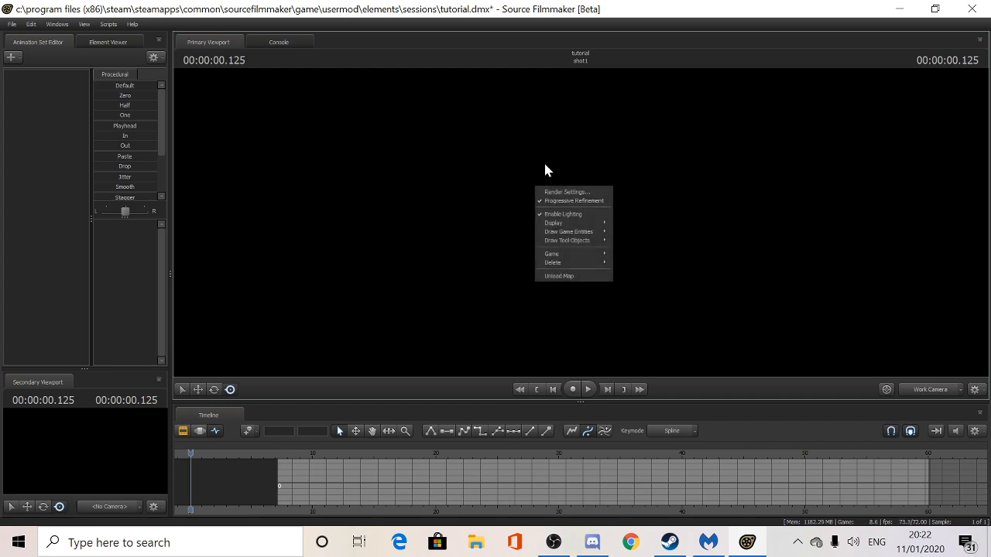
left_click(560, 214)
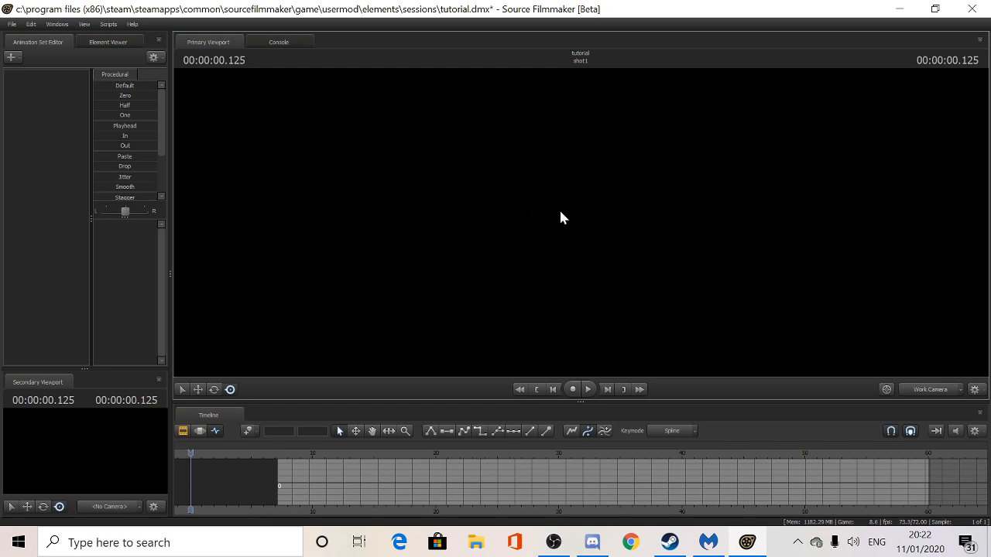
left_click_drag(582, 234, 987, 273)
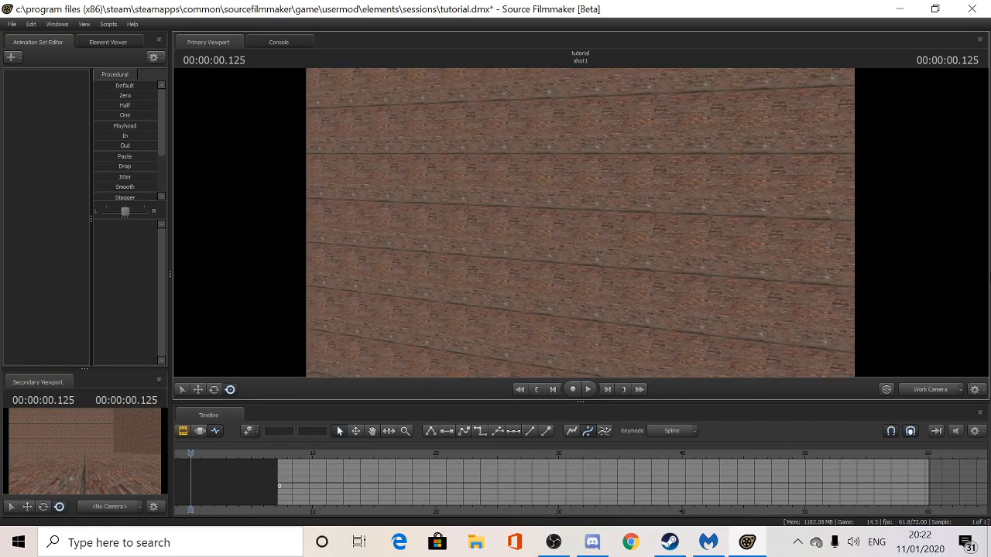
left_click_drag(874, 336, 577, 225)
- Disable Ambient Occlusion in Progressive Refinement Settings and tilt the work camera toward the floor
right_click(577, 225)
left_click(588, 236)
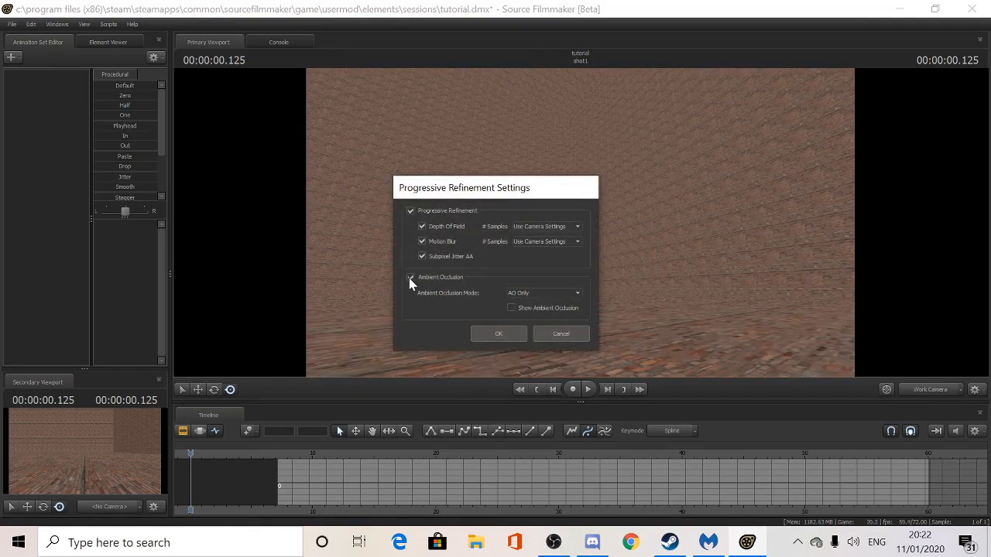
left_click(410, 278)
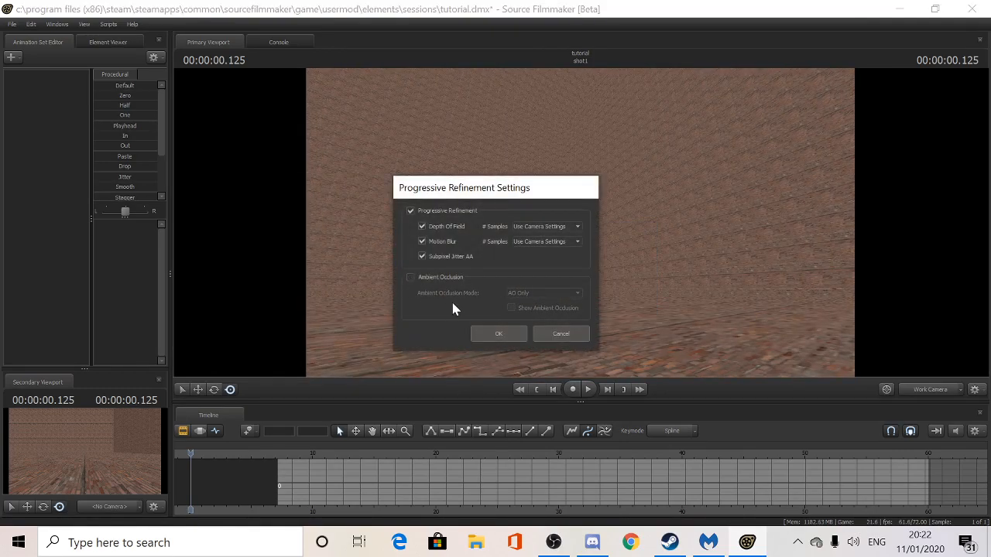
left_click(500, 334)
left_click_drag(504, 334, 574, 224)
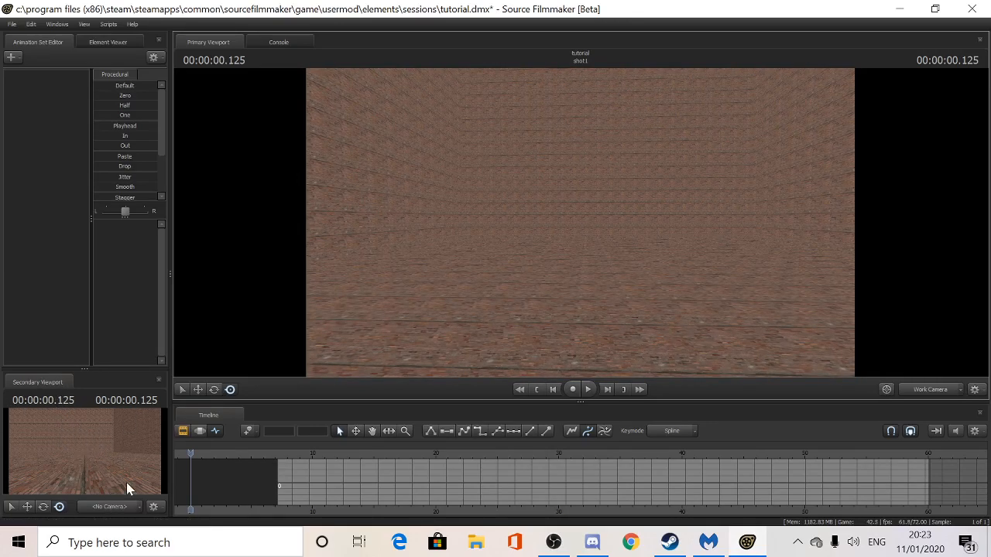
left_click_drag(394, 239, 582, 229)
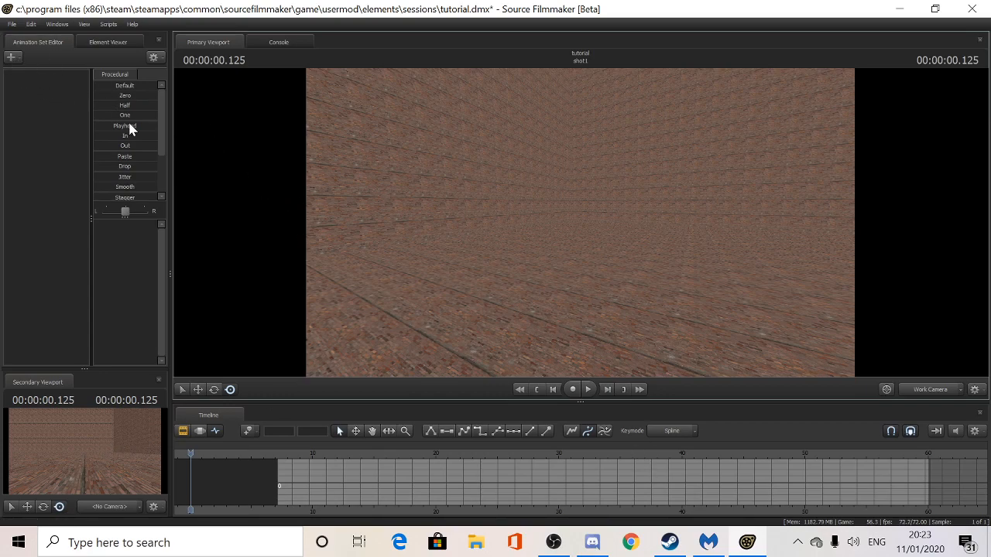
- Start a new animation set for a model and list every model file in the browser
left_click(20, 59)
left_click(31, 82)
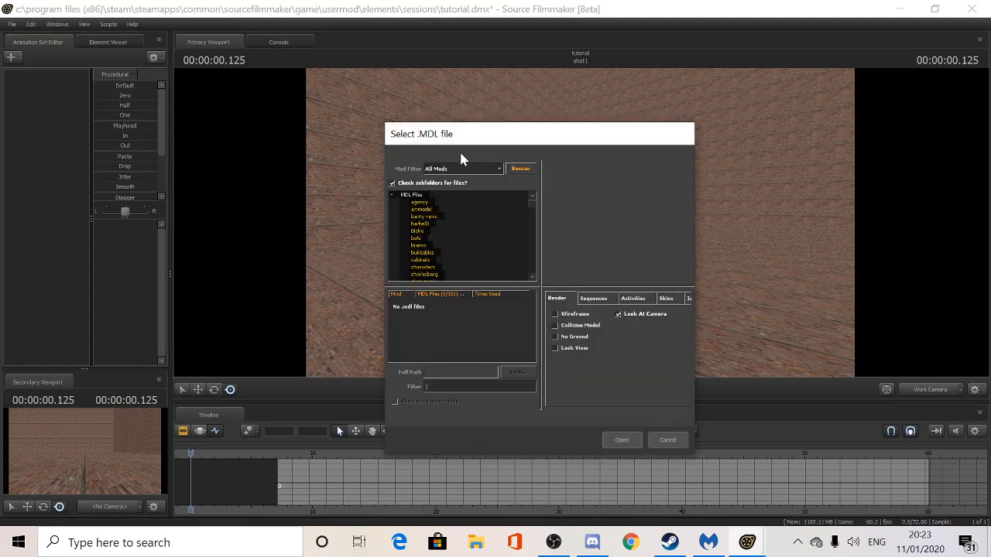
scroll(453, 221, "down", 5)
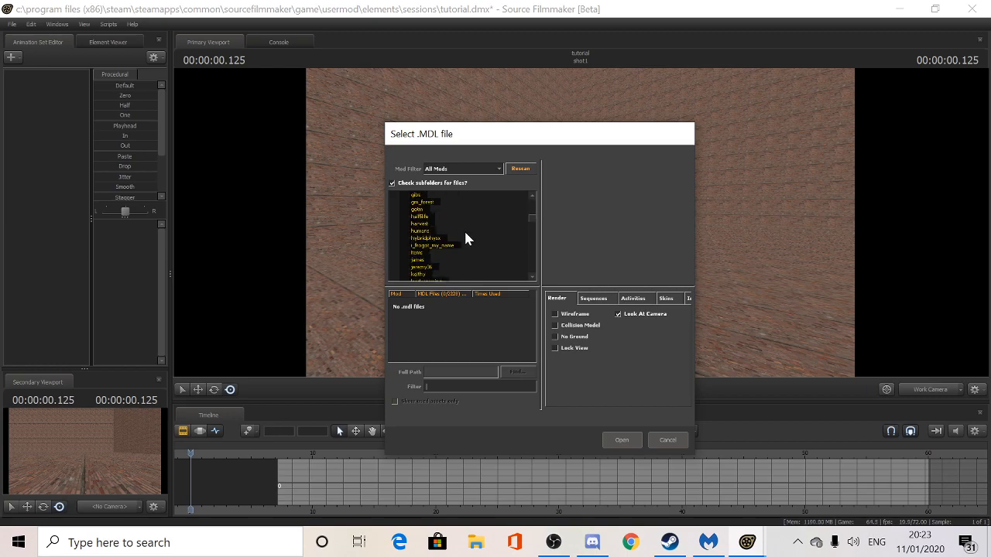
scroll(465, 239, "down", 10)
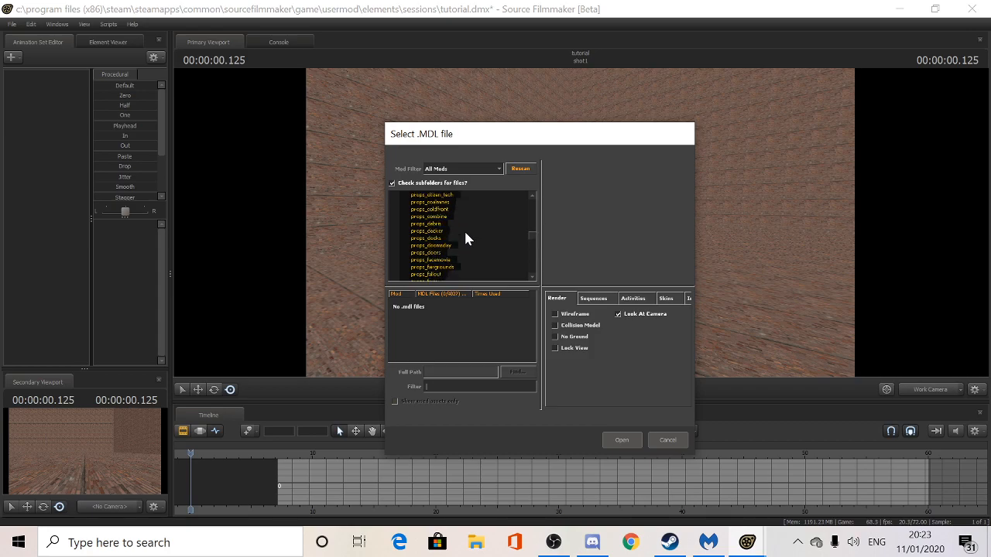
scroll(473, 221, "up", 3)
scroll(474, 230, "up", 1)
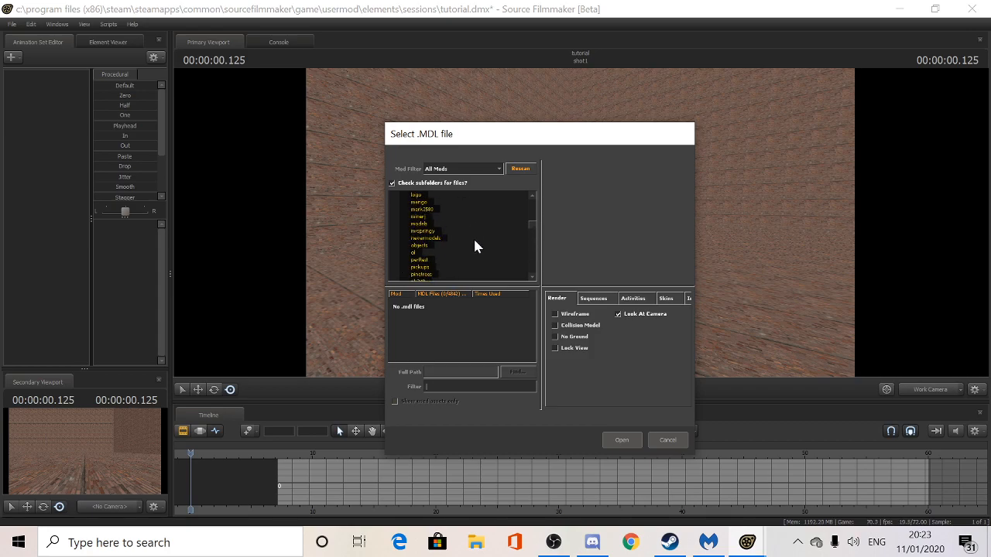
scroll(497, 241, "up", 10)
scroll(496, 247, "up", 8)
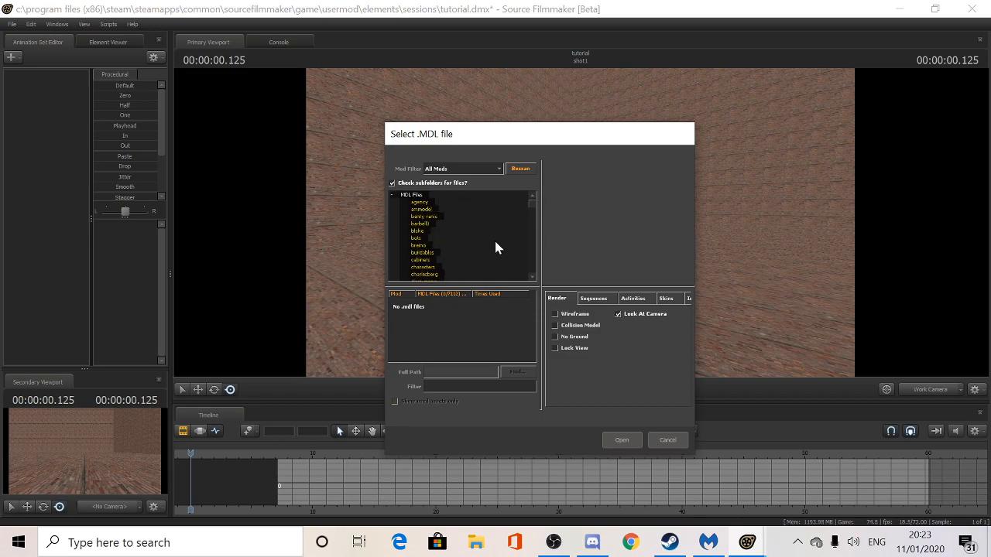
left_click(411, 195)
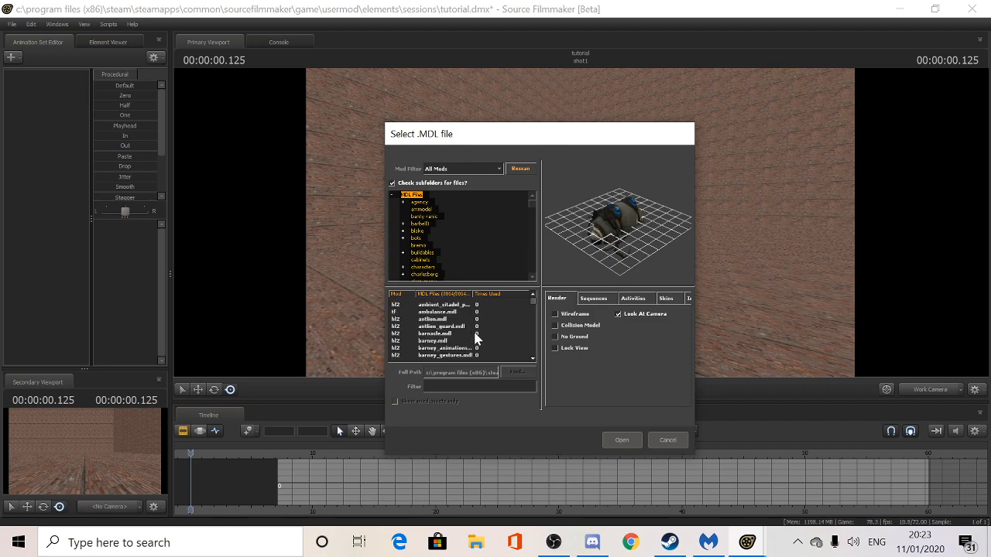
- Filter the models for 'spring' and load the Springtrap .mdl into the scene
left_click_drag(533, 303, 517, 321)
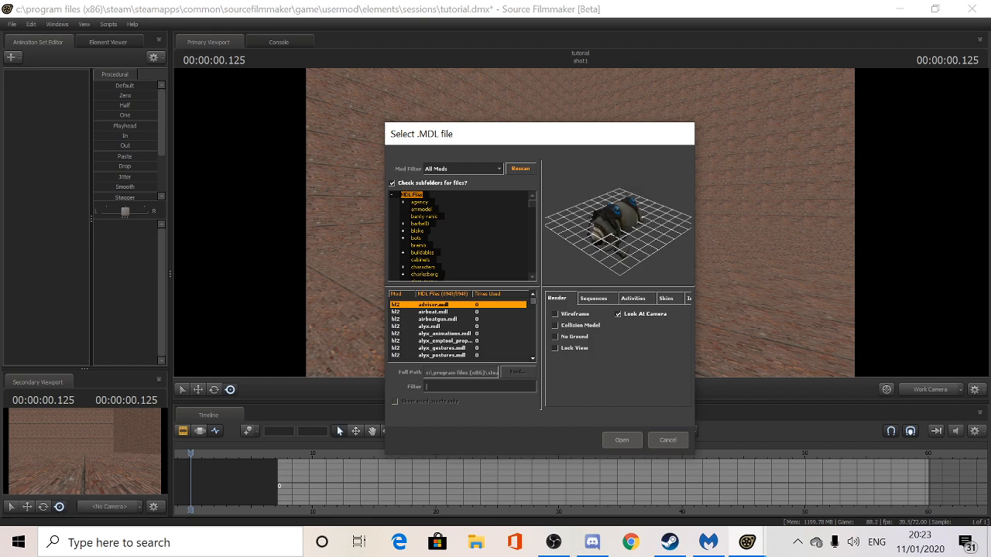
type("fred")
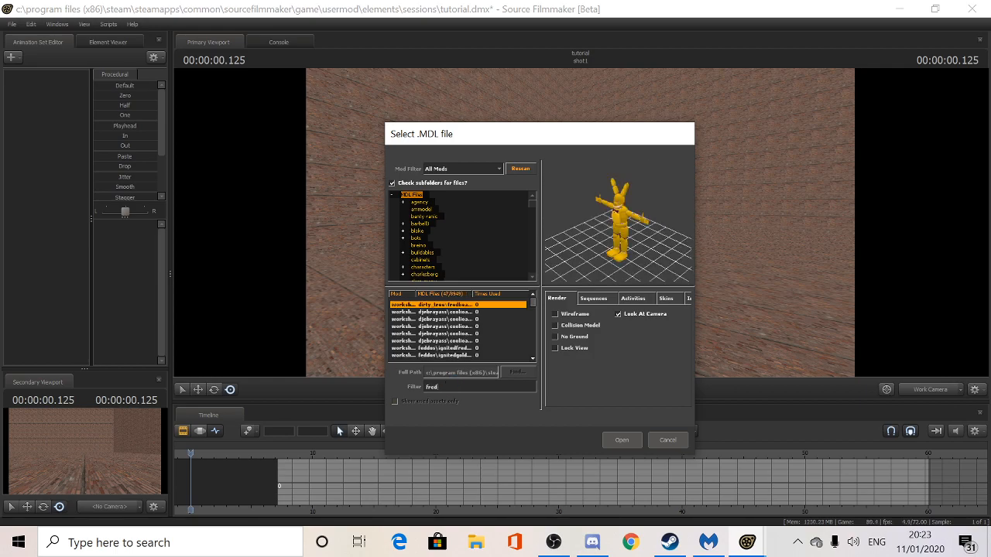
type("dy")
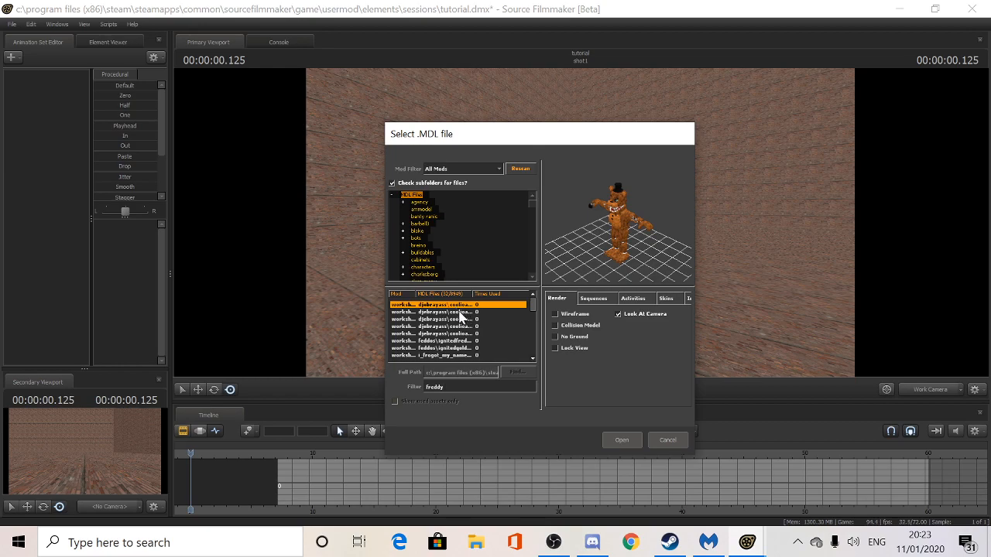
key("BackSpace")
key("BackSpace")
key("BackSpace")
key("BackSpace")
key("BackSpace")
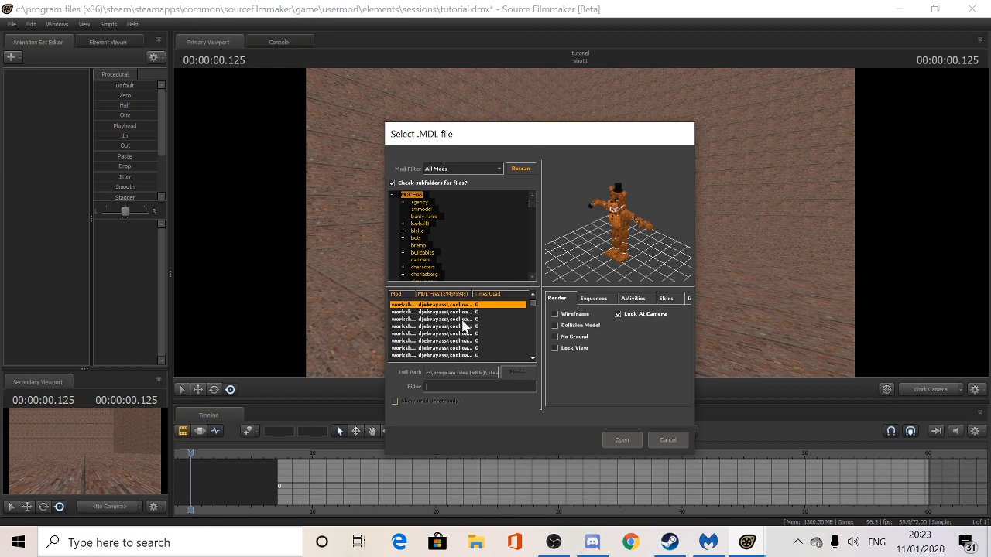
type("sprin")
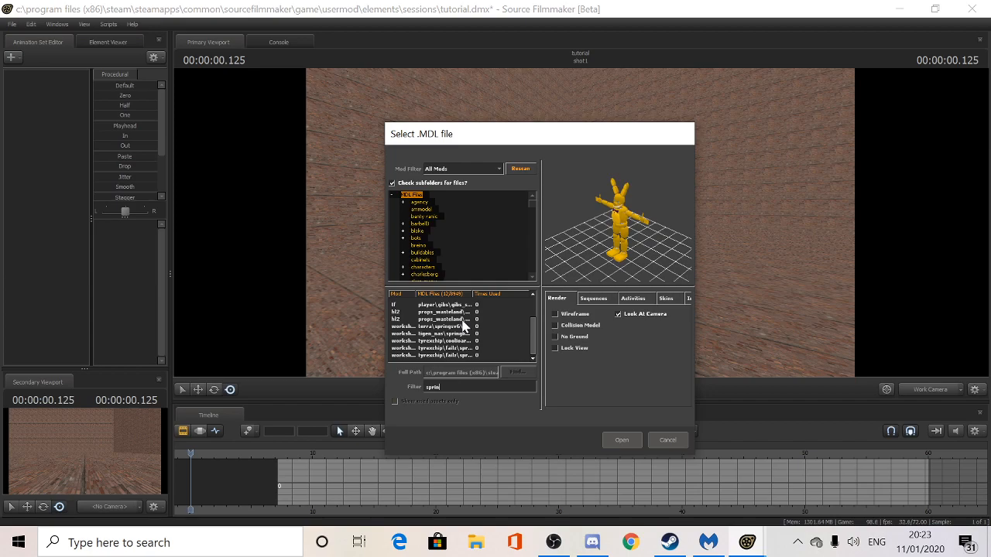
type("gtrap")
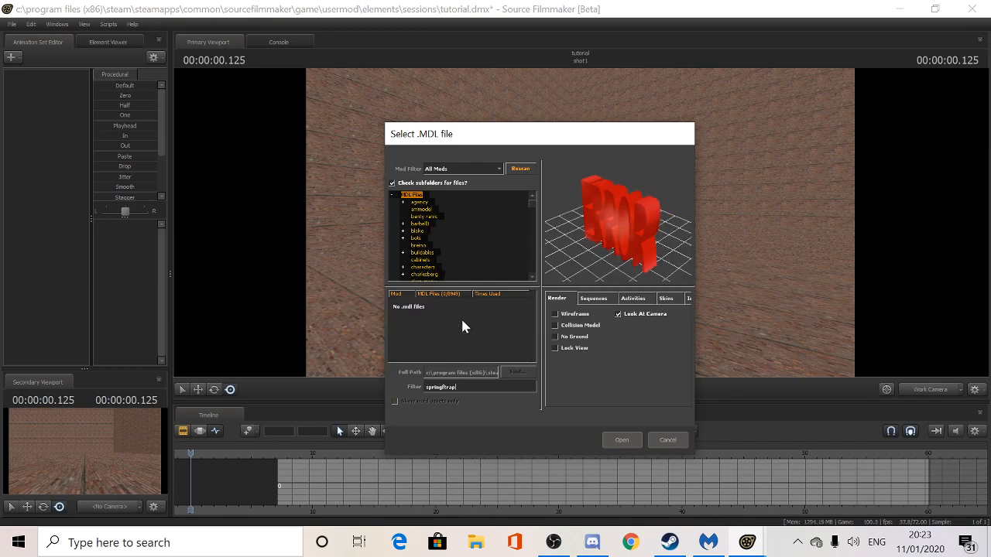
key("BackSpace")
key("BackSpace")
key("BackSpace")
key("BackSpace")
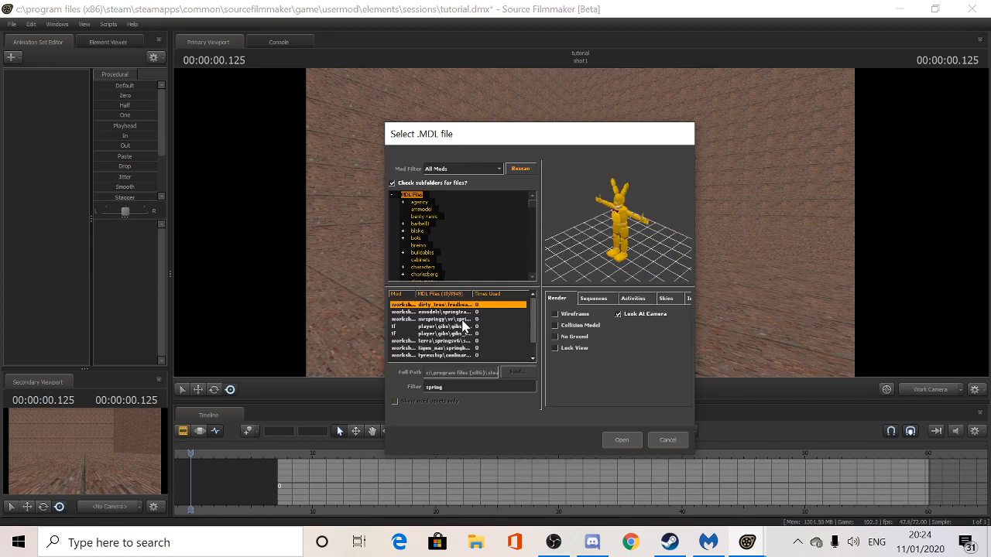
left_click(446, 318)
left_click(446, 312)
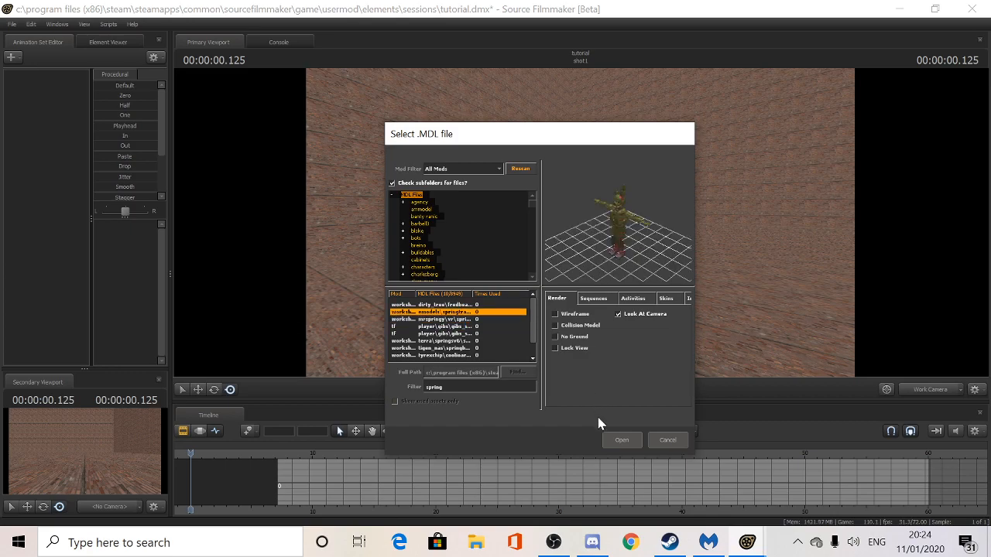
left_click(621, 439)
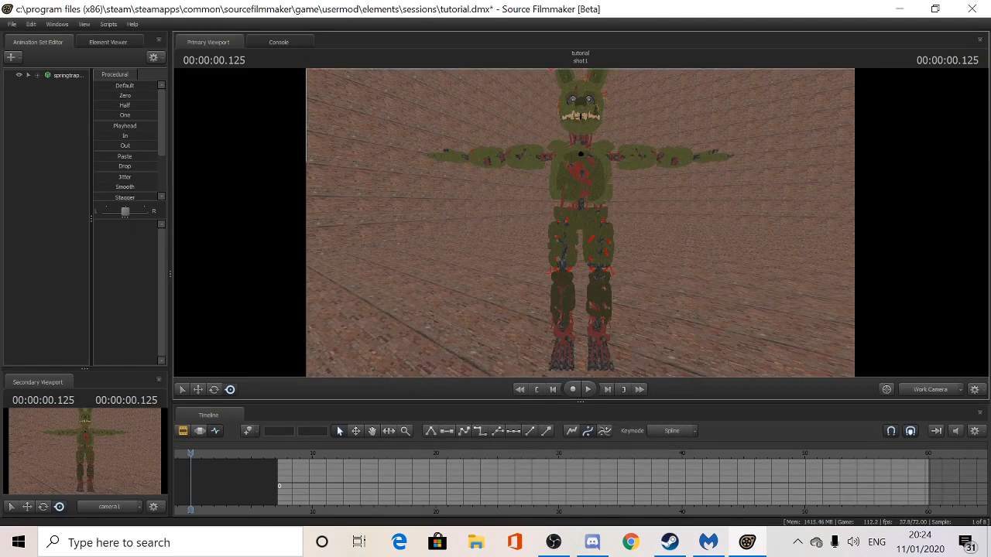
- Fly the work camera toward Springtrap and select his rootTransform bone
mouse_move(580, 225)
left_mouse_down()
mouse_move(596, 287)
mouse_move(596, 209)
mouse_move(581, 248)
mouse_move(581, 224)
left_mouse_up()
left_click(588, 325)
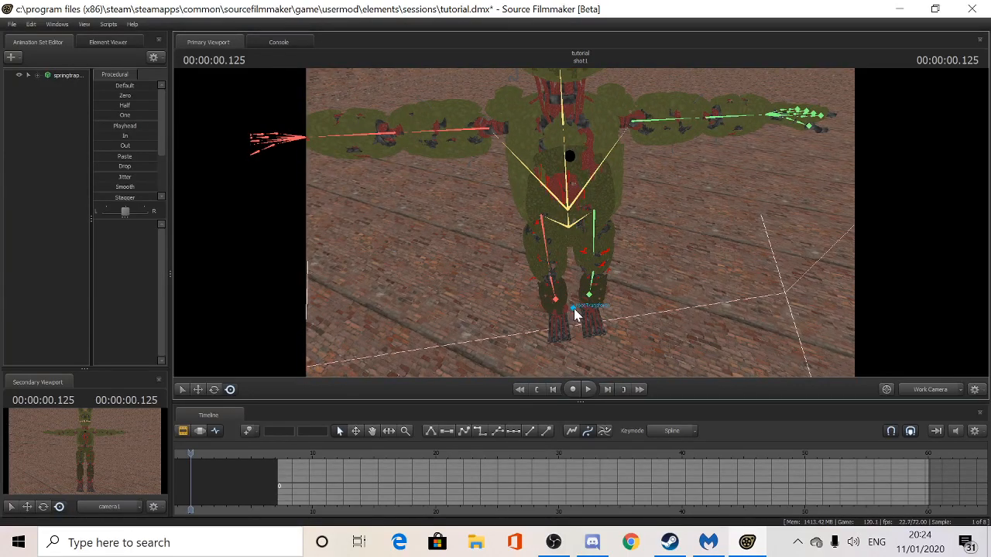
left_click(574, 310)
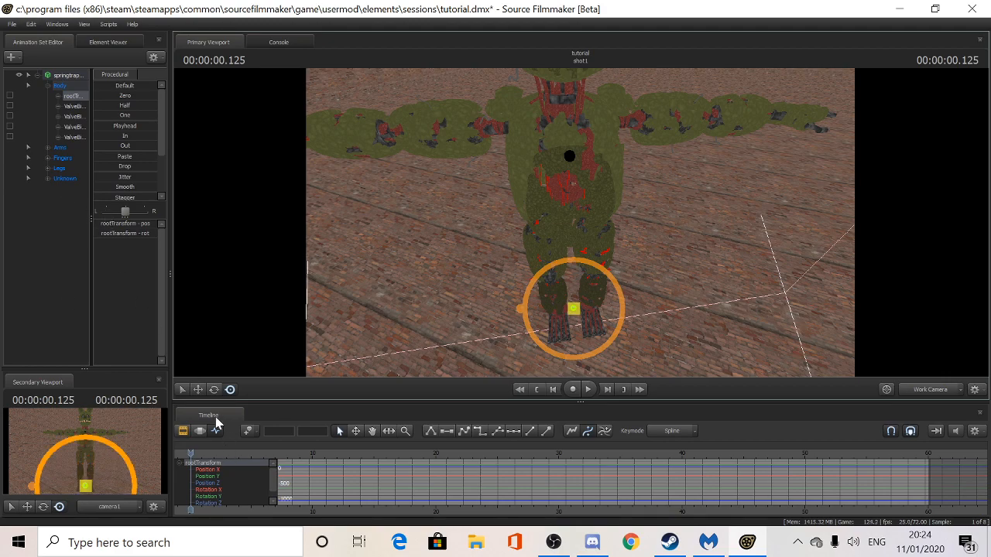
left_click(197, 390)
left_click(183, 391)
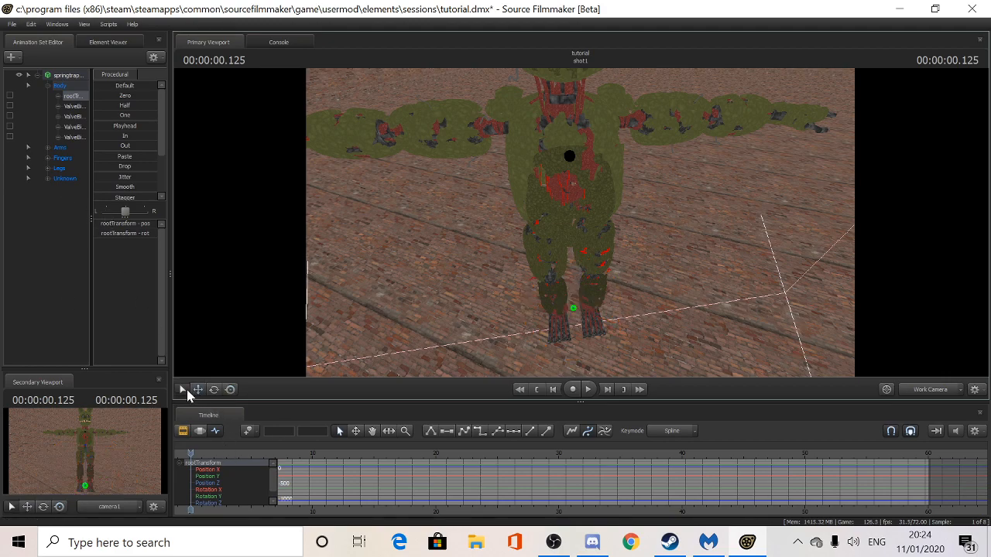
left_click_drag(570, 306, 573, 308)
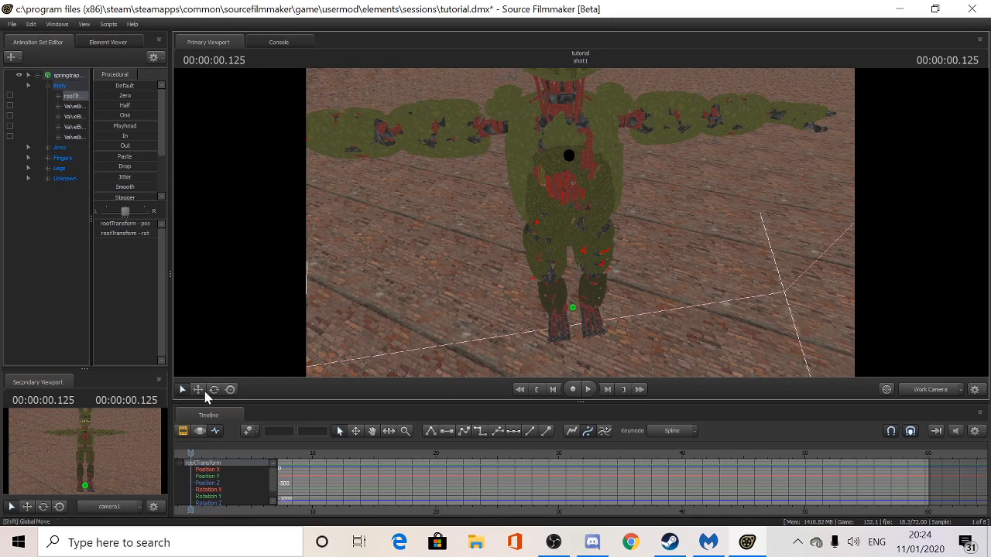
- Move Springtrap further back, rotate him toward the camera, and view through camera1
left_click(198, 391)
left_click_drag(576, 304, 552, 333)
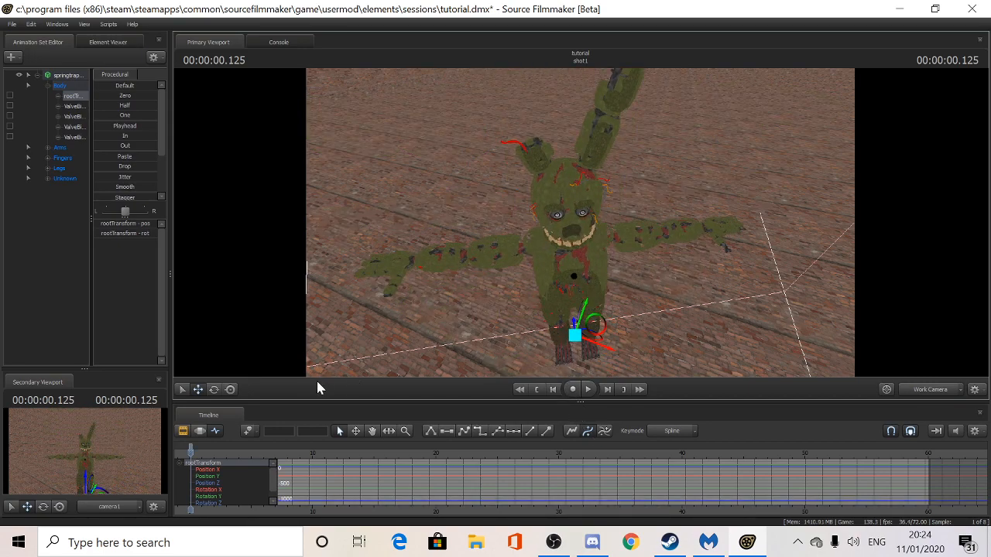
left_click(213, 390)
left_click_drag(592, 332, 571, 320)
left_click(231, 390)
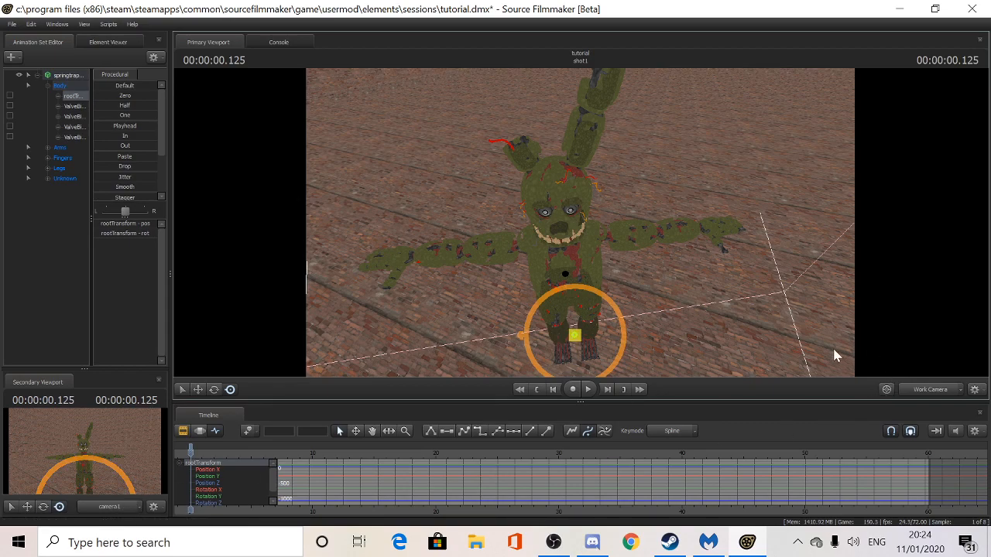
left_click(929, 388)
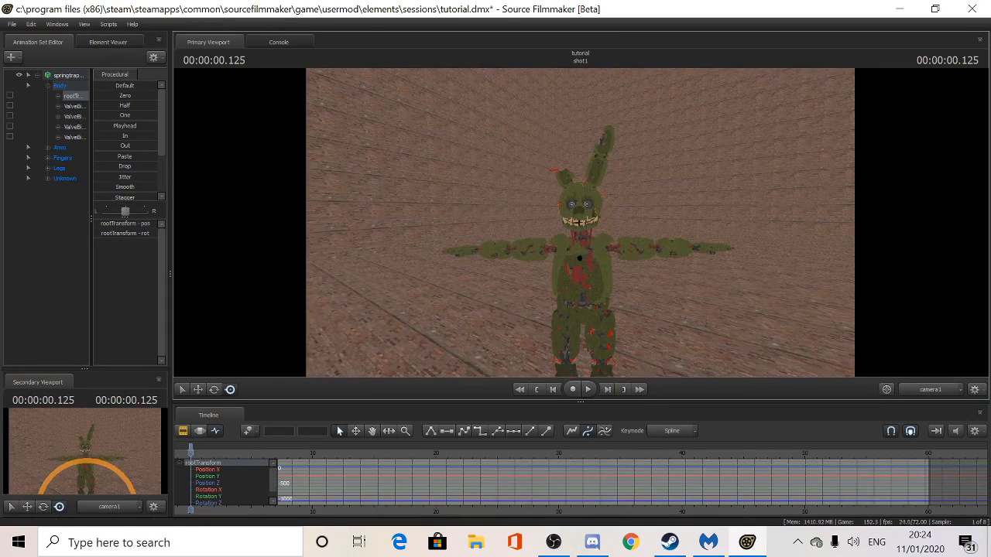
- Bring camera1 close on Springtrap's head and upper body, then return the timeline to the shot1 clip
mouse_move(583, 228)
right_mouse_down()
mouse_move(582, 194)
mouse_move(582, 217)
mouse_move(573, 218)
mouse_move(583, 229)
right_mouse_up()
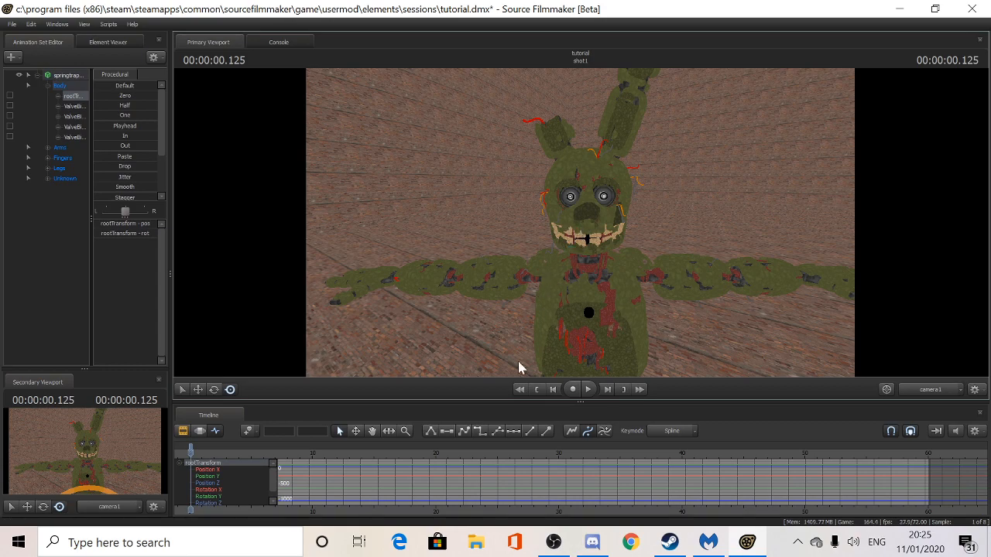
left_click(202, 437)
left_click(217, 435)
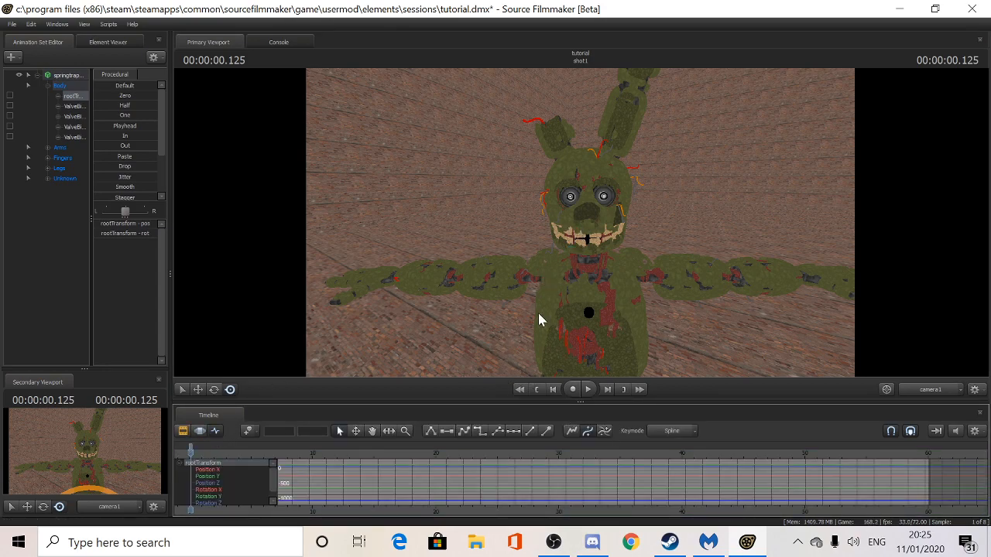
left_click(184, 431)
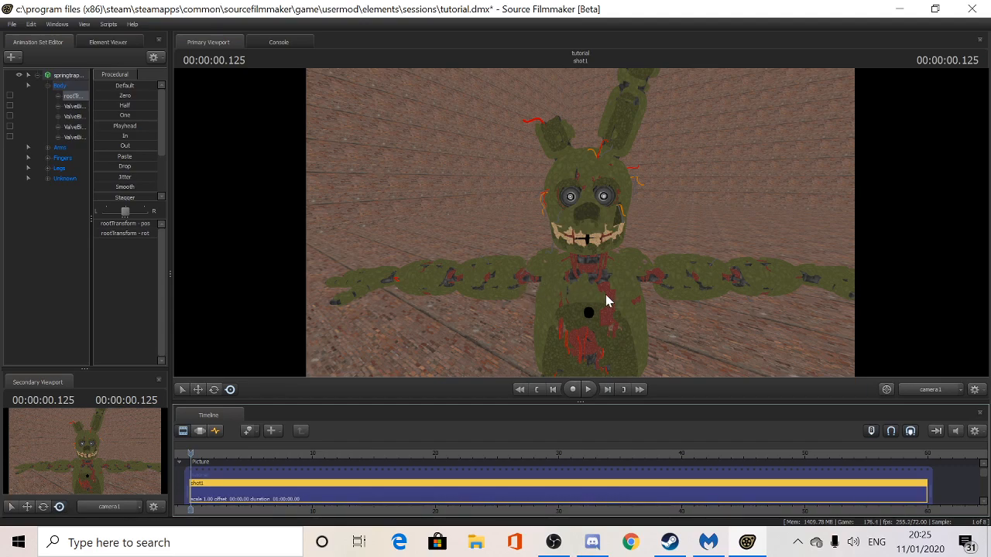
- Lower Springtrap's right upper arm toward the hip and bend the right forearm upward
left_click(218, 433)
key("ctrl")
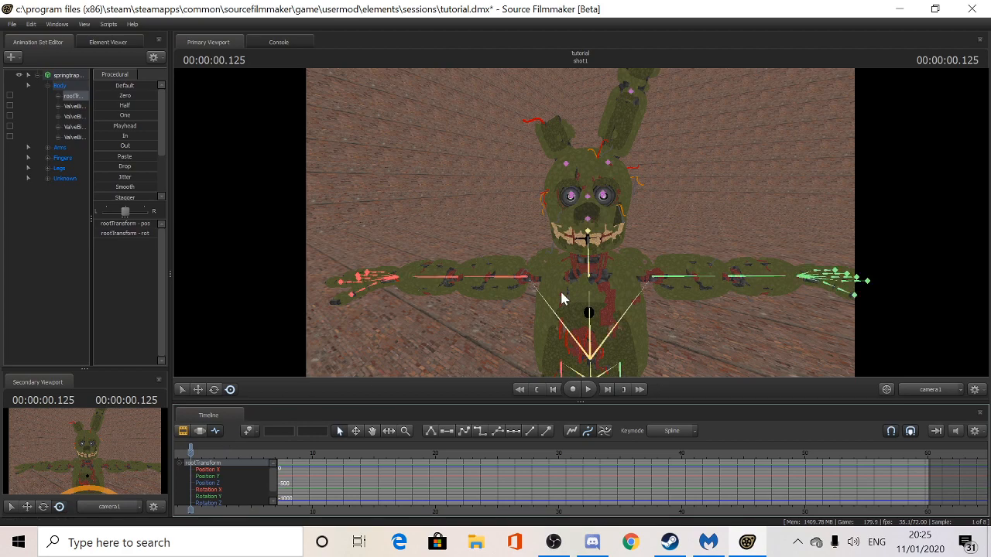
left_click(505, 283, "ctrl")
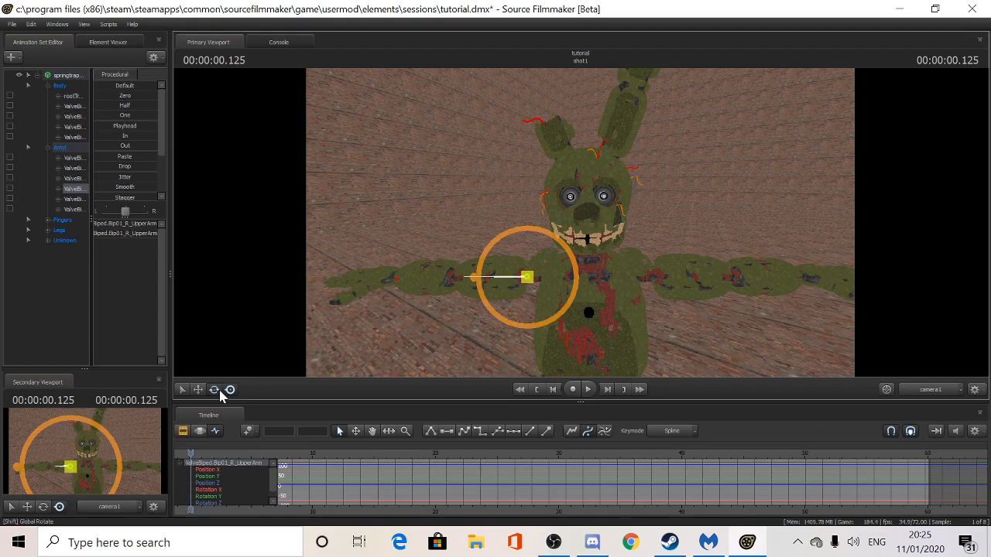
left_click_drag(491, 270, 483, 372)
left_click(483, 362)
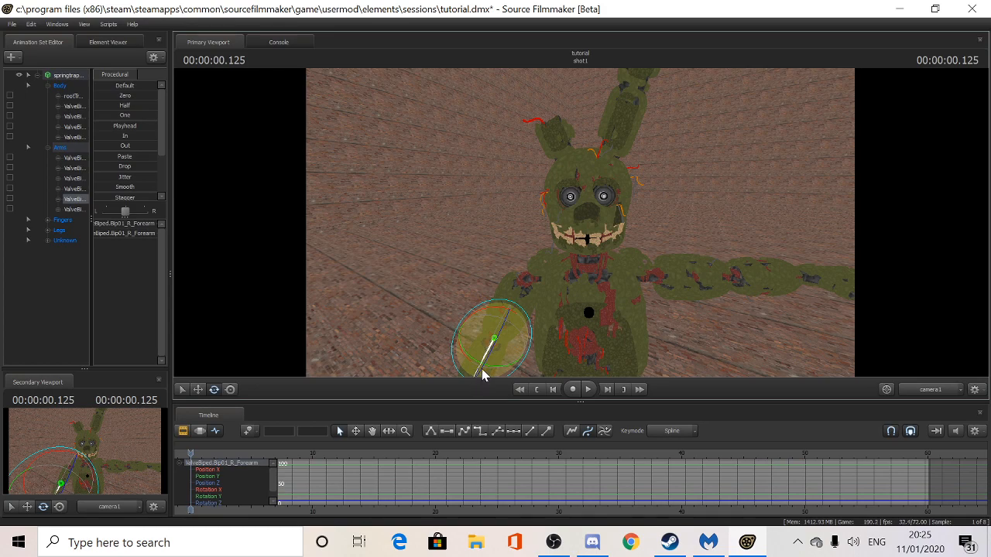
left_click_drag(487, 358, 526, 310)
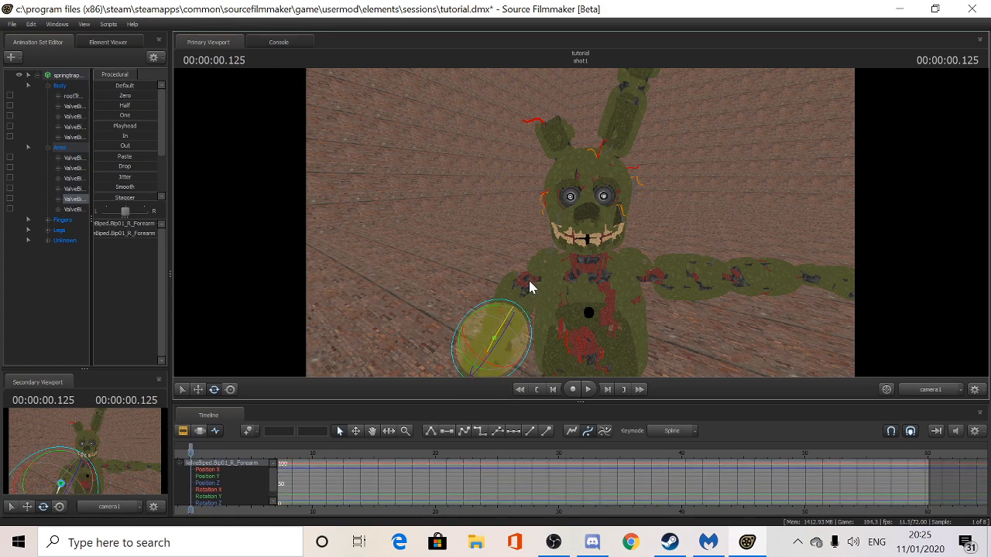
- Refine the right upper arm and forearm rotation, then rotate the left upper arm down
left_click(528, 279)
left_click_drag(540, 312, 519, 270)
left_click(465, 339)
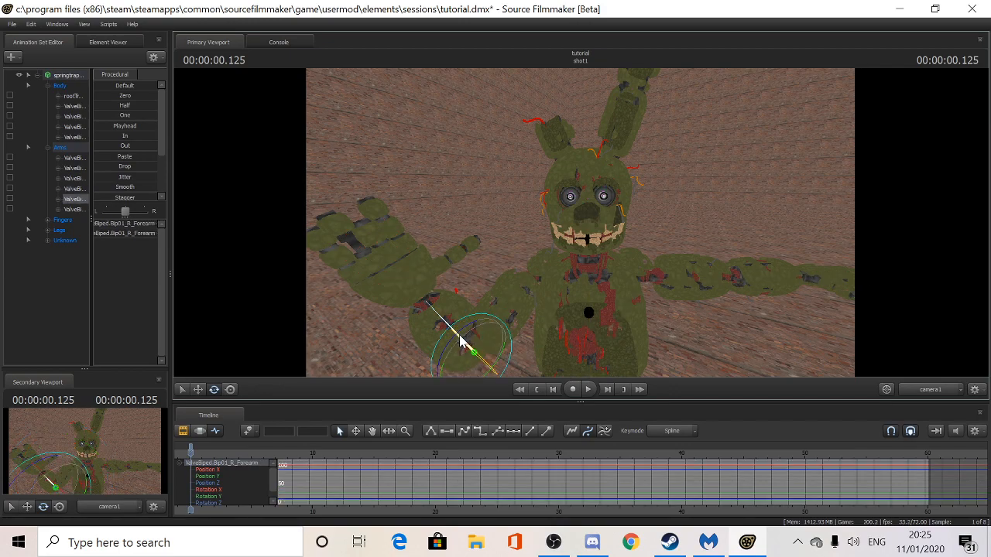
left_click_drag(471, 345, 501, 349)
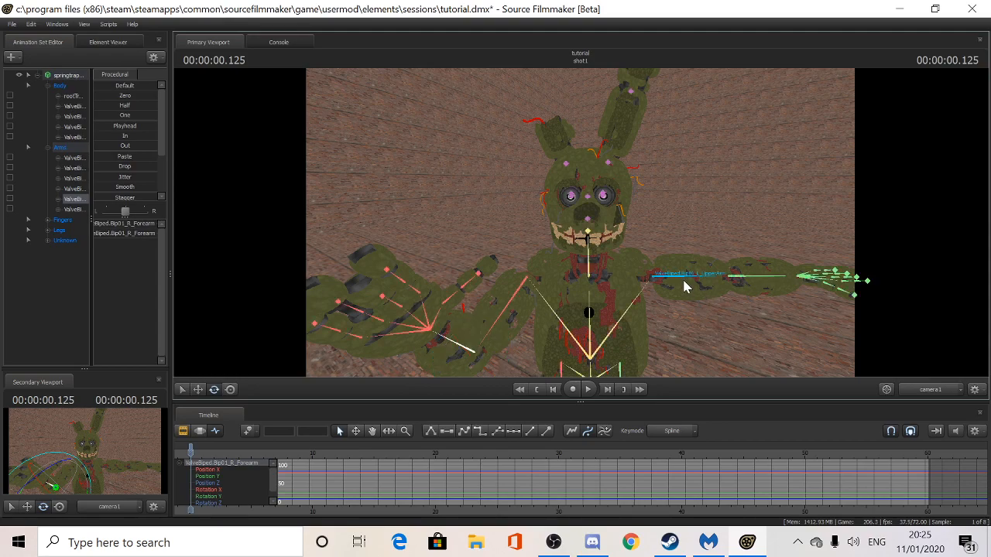
left_click(682, 277)
left_click_drag(679, 285, 678, 290)
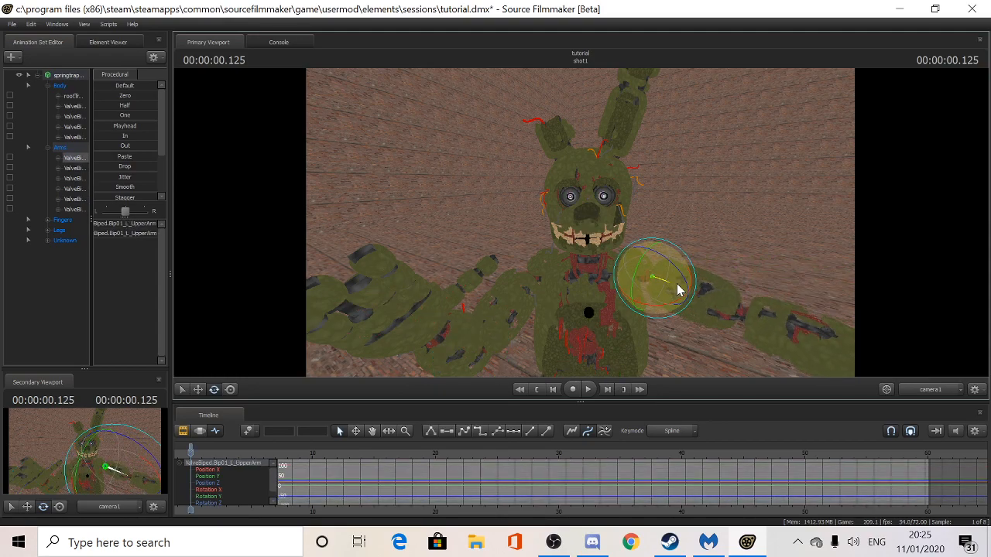
- Select L_Forearm and rotate Springtrap's left forearm downward
left_click(776, 328)
left_click_drag(772, 316, 715, 327)
scroll(132, 476, "down", 5)
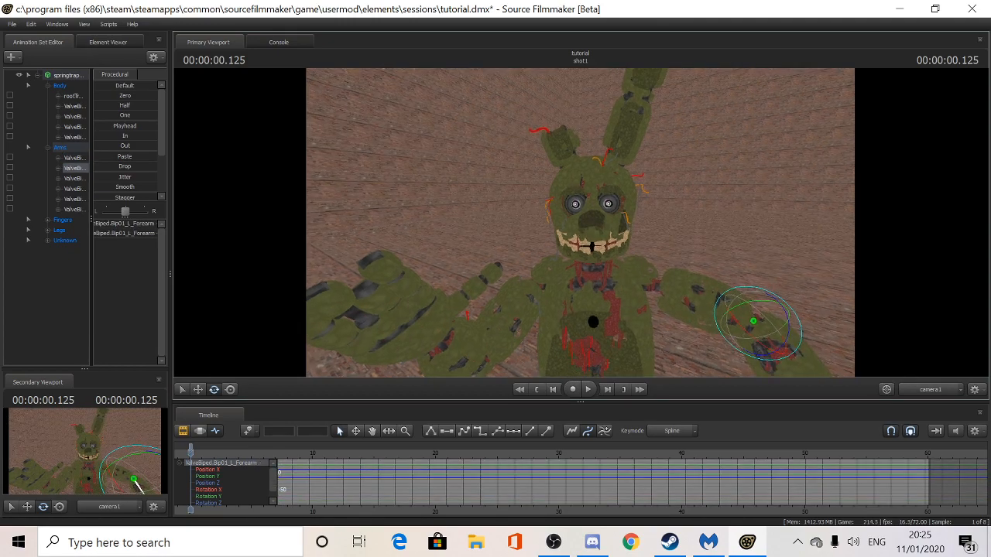
key("w")
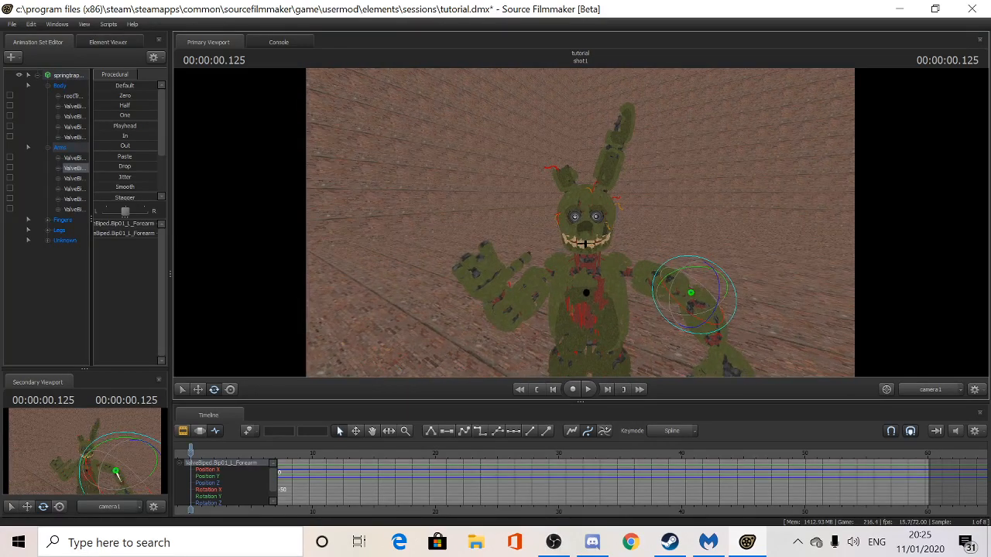
key("s")
- Switch the viewport to the Work Camera and fly in close so Springtrap fills the view
key("s")
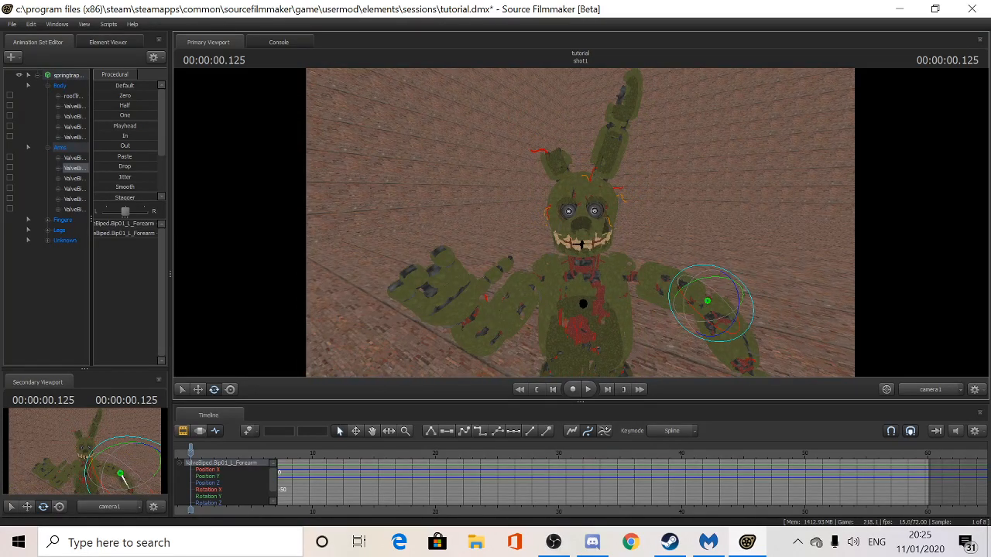
left_click(941, 394, "ctrl")
key("d")
left_click_drag(874, 329, 805, 309)
key("s")
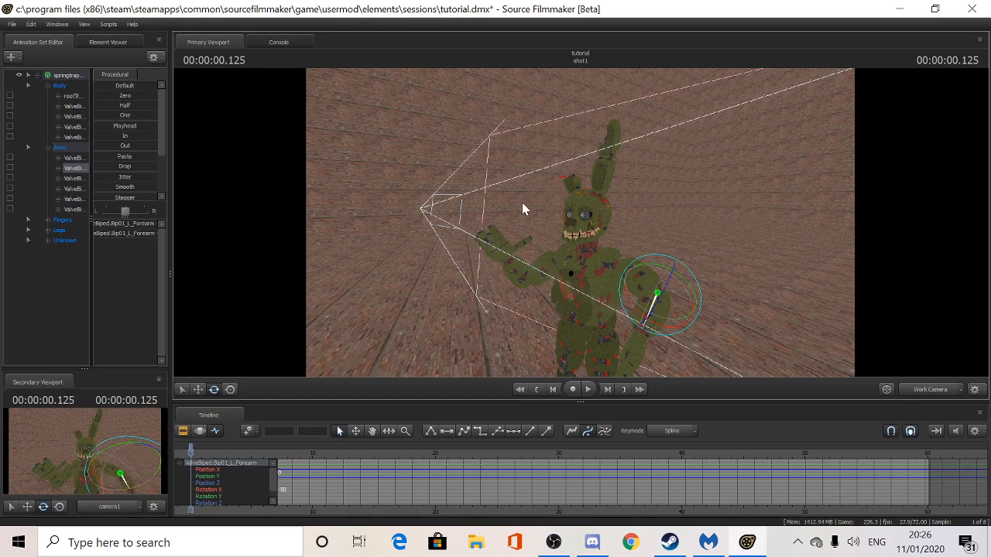
key("w")
left_click_drag(729, 244, 751, 251)
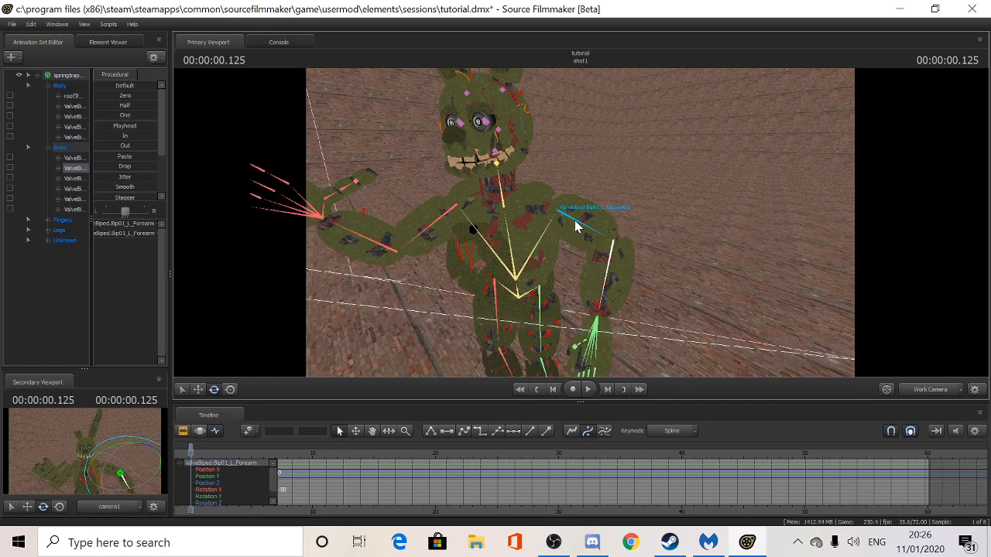
- Raise the left upper arm and turn the forearm and hand, orbiting to the character's front
left_click(551, 229)
mouse_move(550, 229)
left_mouse_down()
mouse_move(546, 211)
mouse_move(591, 221)
mouse_move(542, 246)
mouse_move(548, 238)
mouse_move(536, 229)
left_mouse_up()
left_click(557, 274)
left_click(526, 242)
left_click_drag(555, 276, 429, 274)
left_click(388, 261)
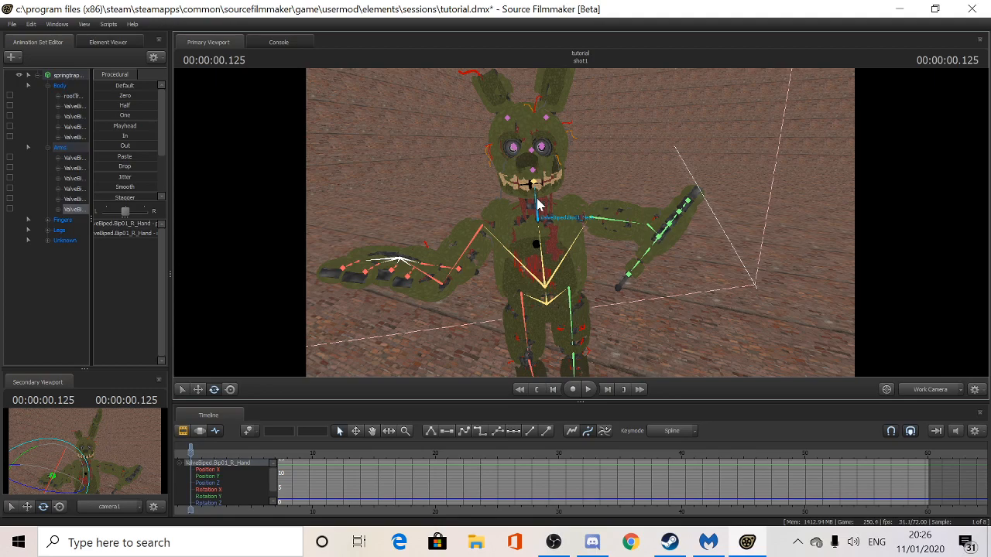
- Rotate Bip01_Neck to tilt Springtrap's head sideways, then select Control_Jaw
left_click(537, 205)
mouse_move(538, 206)
left_mouse_down()
mouse_move(557, 204)
mouse_move(544, 217)
mouse_move(540, 198)
left_mouse_up()
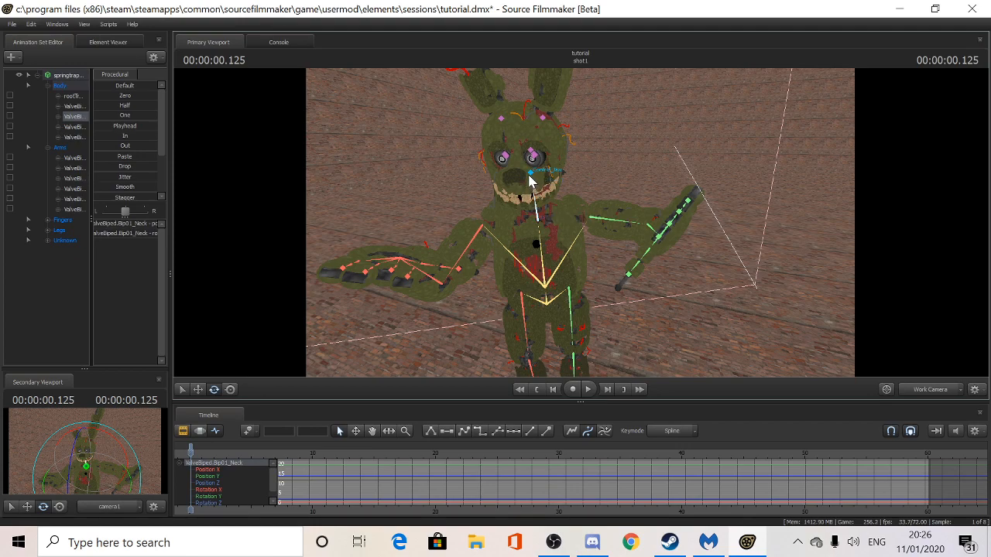
left_click(531, 180)
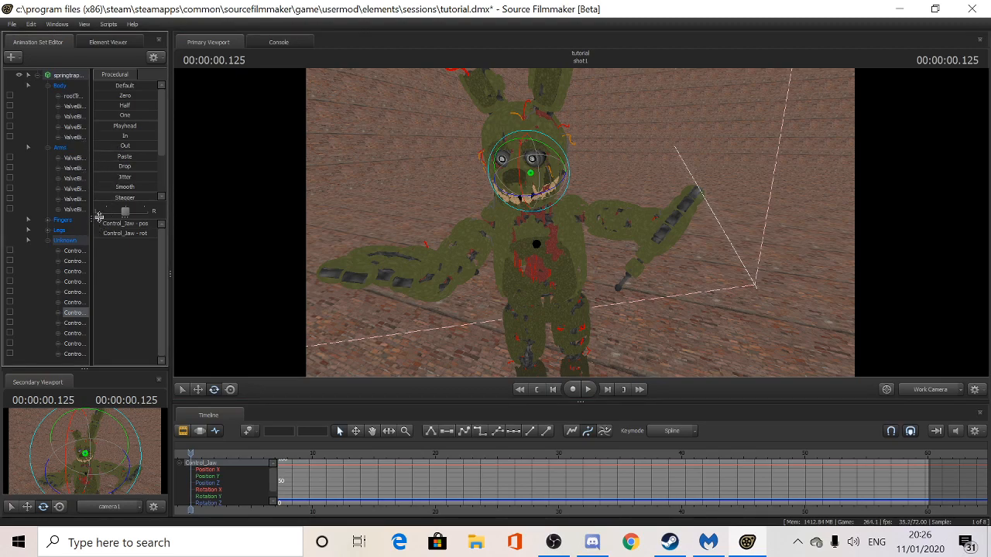
- Widen the Animation Set Editor to show full bone names and expand the Legs and Fingers groups
left_click_drag(171, 273, 186, 268)
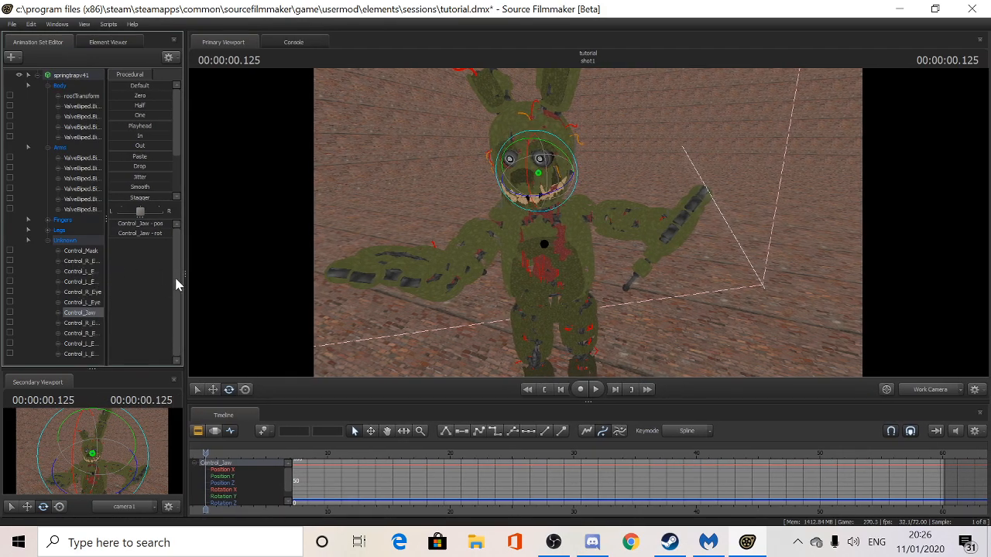
left_click_drag(186, 271, 226, 264)
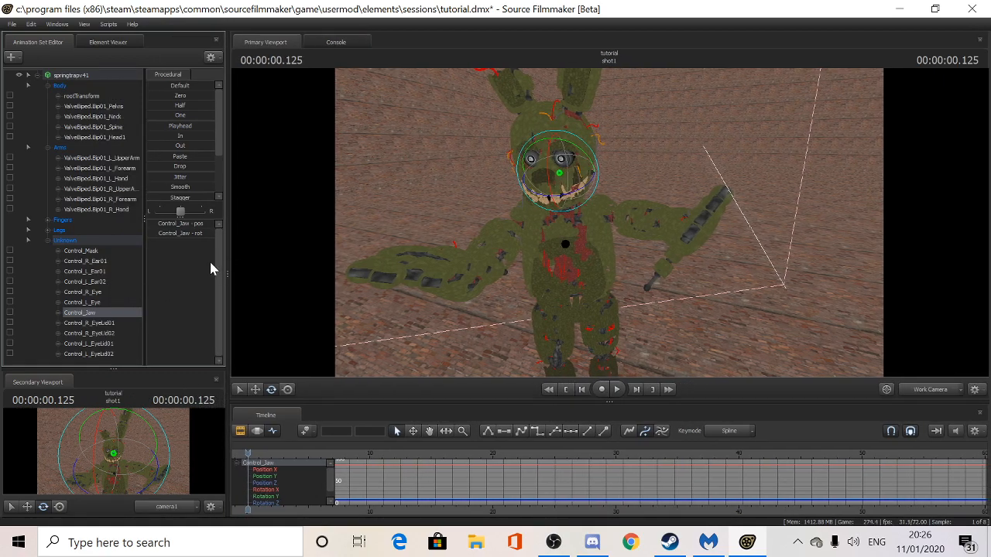
left_click_drag(145, 217, 161, 218)
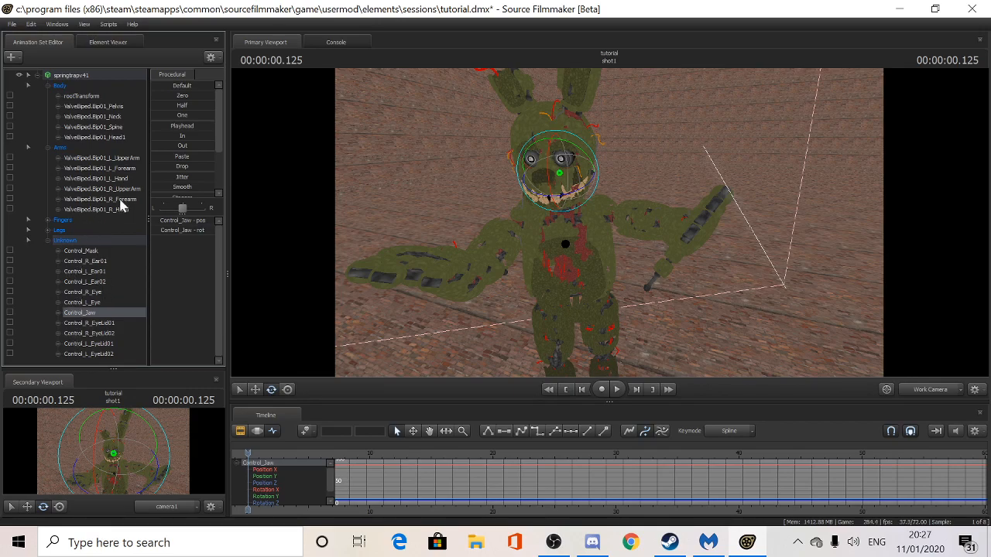
left_click(48, 230)
left_click(45, 220)
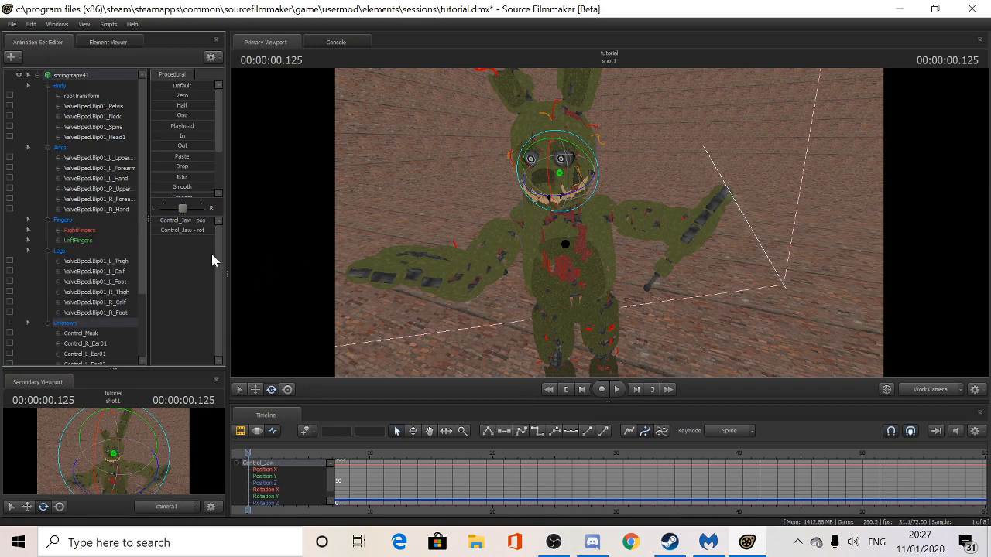
scroll(219, 146, "down", 1)
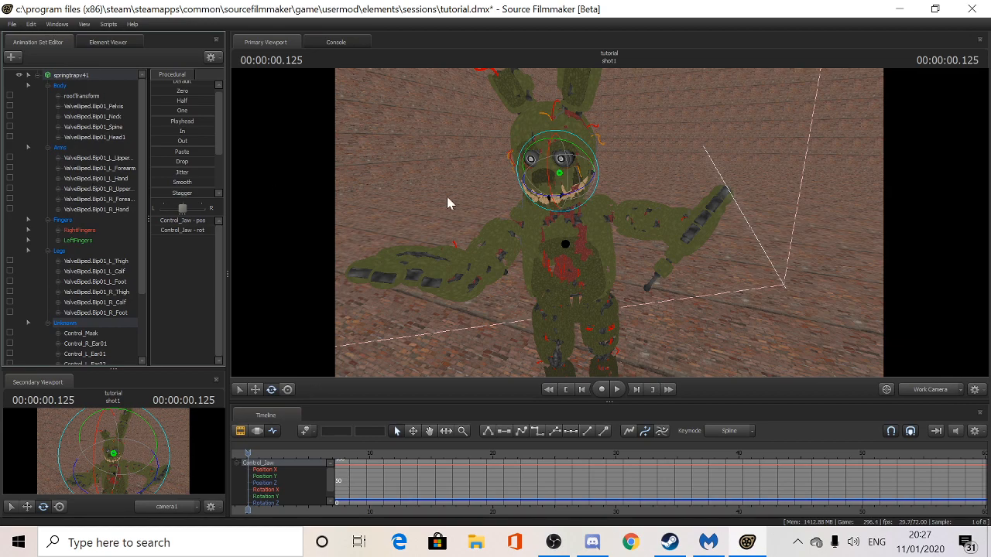
- Rotate Head1 to turn the head and rotate Control_Jaw to open the jaw
left_click_drag(563, 177, 549, 179)
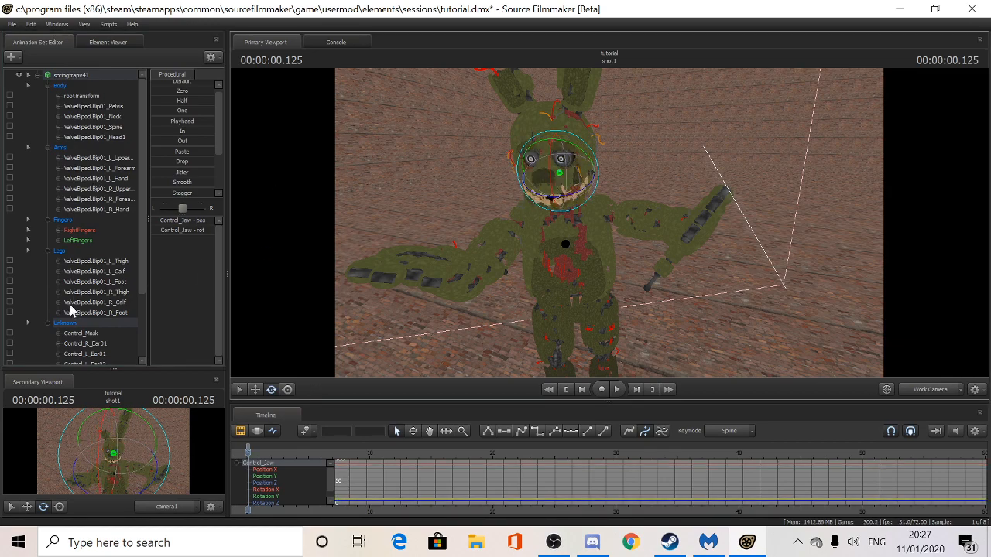
mouse_move(141, 272)
left_mouse_down()
mouse_move(139, 350)
mouse_move(136, 283)
left_mouse_up()
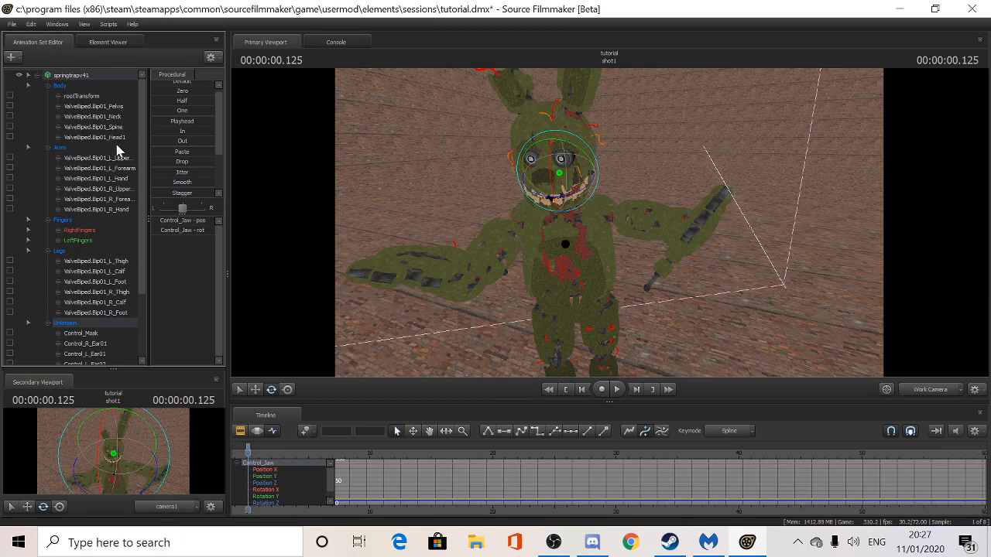
left_click(94, 137)
left_click_drag(542, 188, 553, 182)
key("q")
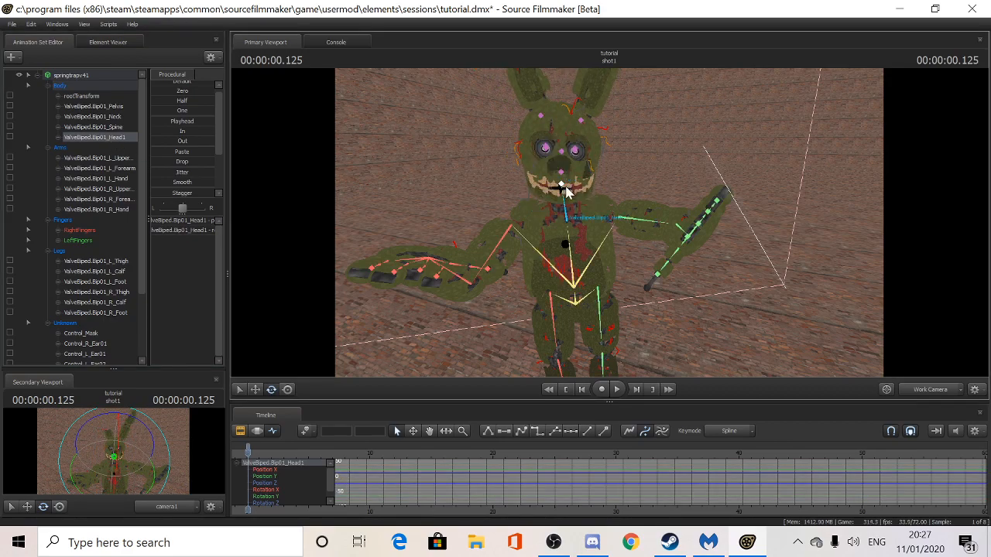
left_click(561, 182)
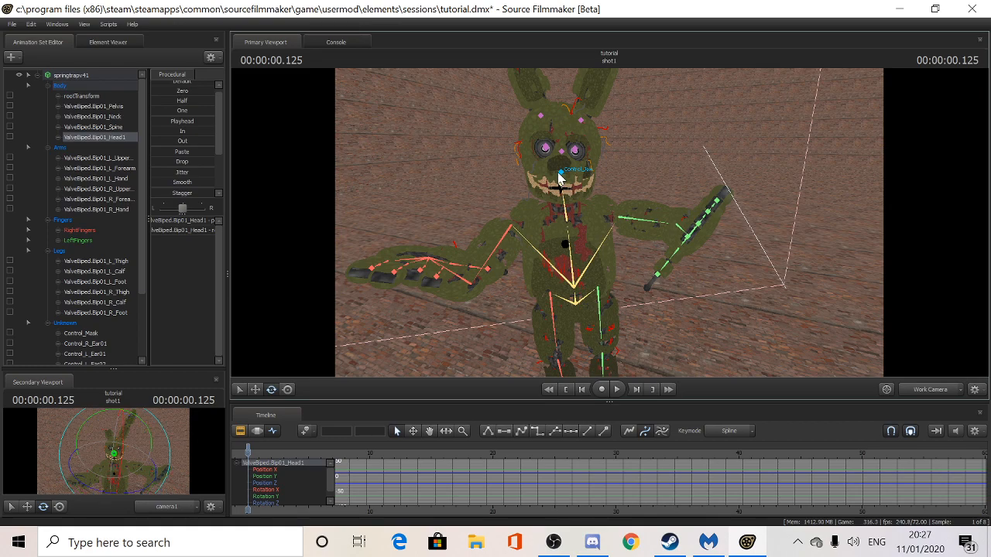
left_click_drag(563, 170, 563, 178)
key("q")
- Bend the left ear at L_Ear01 and L_Ear02 and the right ear at R_Ear01
left_click(586, 101)
left_click_drag(586, 101, 554, 132)
left_click_drag(615, 178, 610, 182)
key("q")
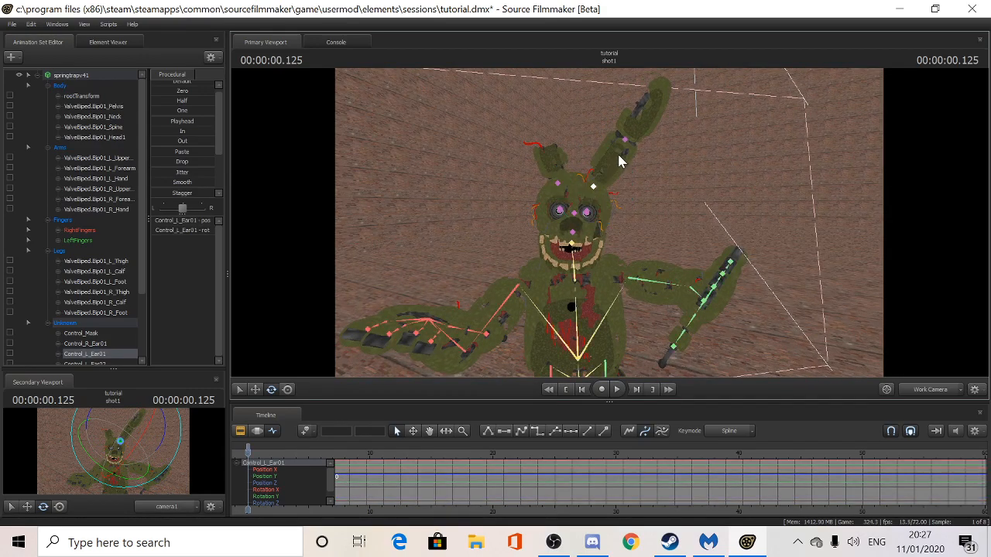
left_click(628, 146)
left_click_drag(649, 153, 638, 153)
key("q")
left_click(559, 186)
left_click_drag(560, 189, 548, 175)
mouse_move(608, 232)
right_mouse_down()
mouse_move(609, 209)
mouse_move(608, 279)
mouse_move(609, 232)
mouse_move(609, 248)
right_mouse_up()
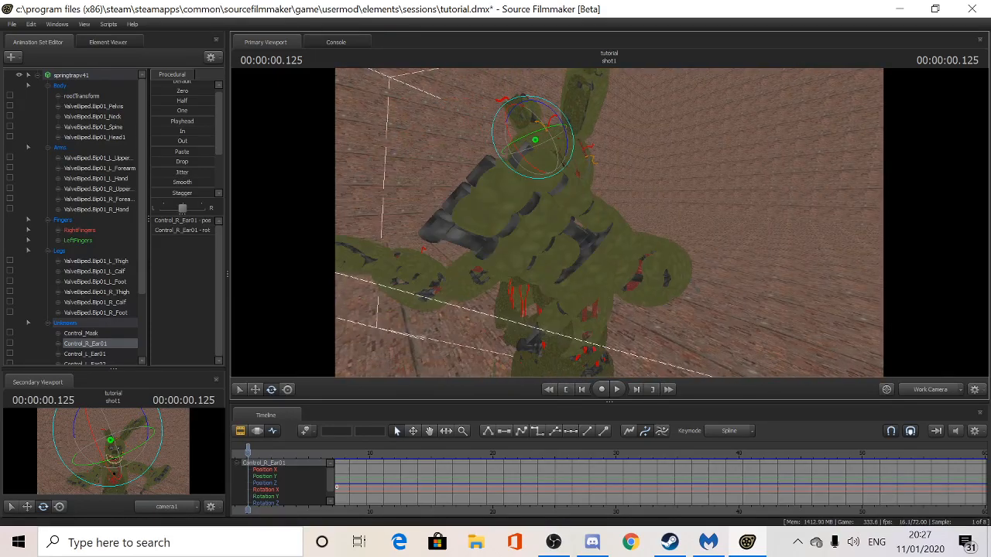
- Select the left hand's finger joints in turn, through Finger3 and Finger31
left_click(602, 220)
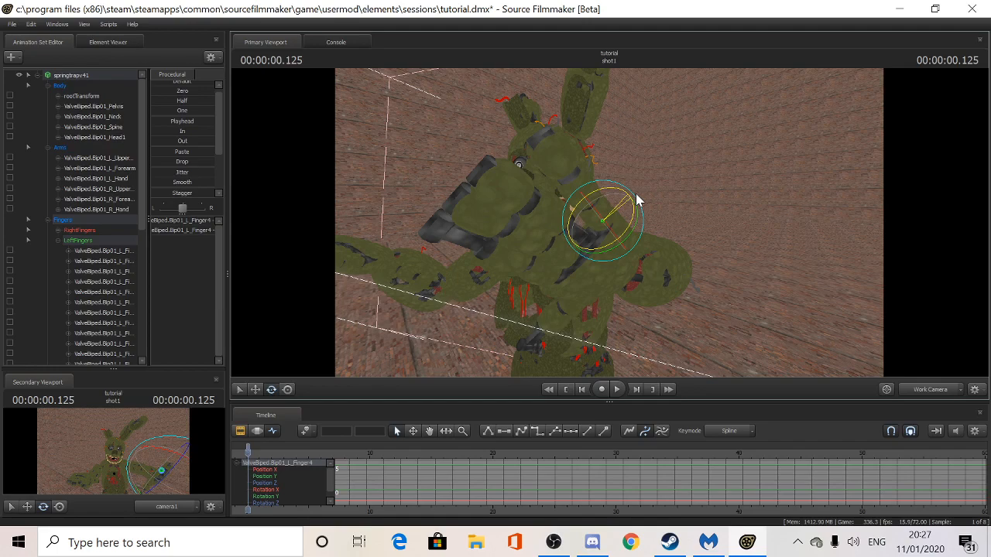
key("ctrl")
left_click(592, 201, "ctrl")
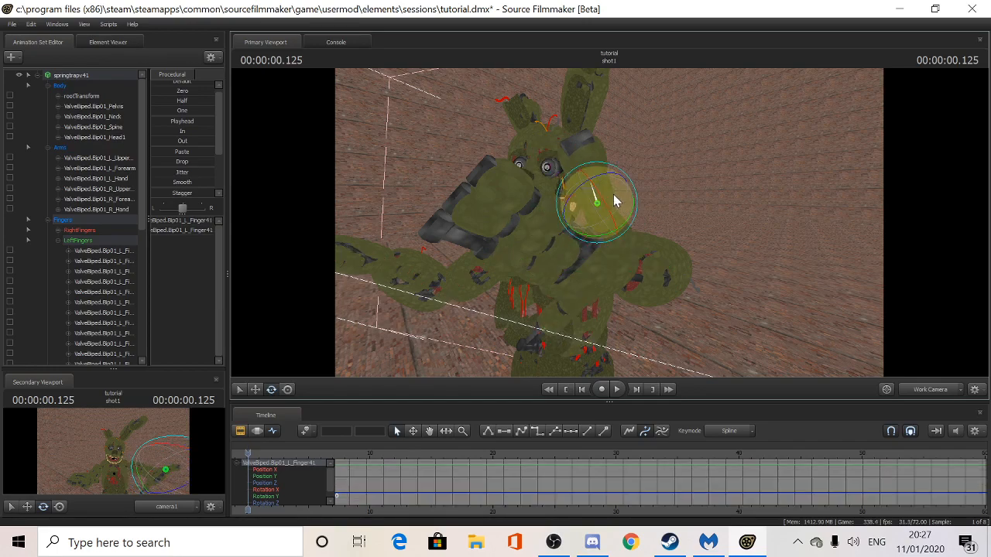
key("ctrl")
left_click(592, 197, "ctrl")
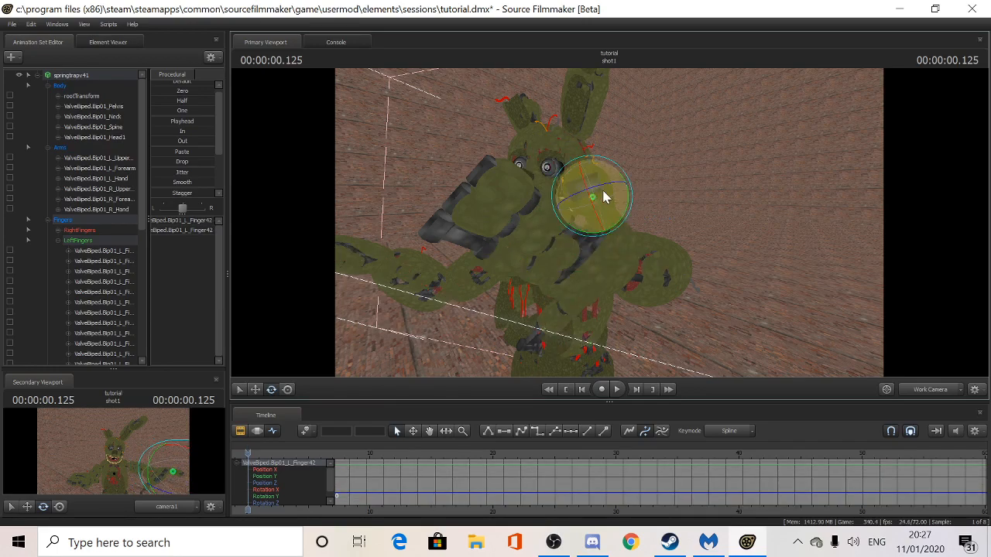
key("ctrl")
left_click(574, 234, "ctrl")
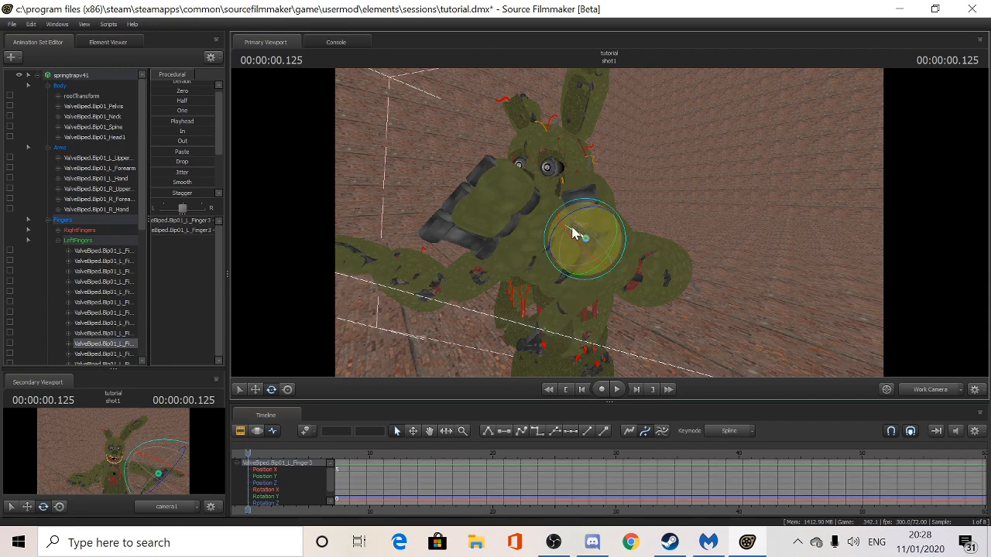
key("ctrl")
left_click(565, 209, "ctrl")
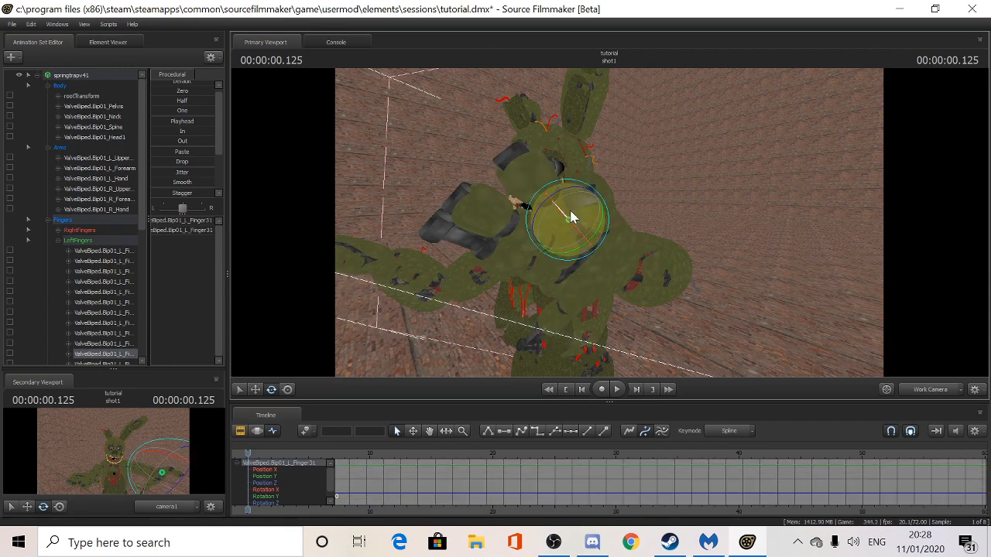
key("ctrl")
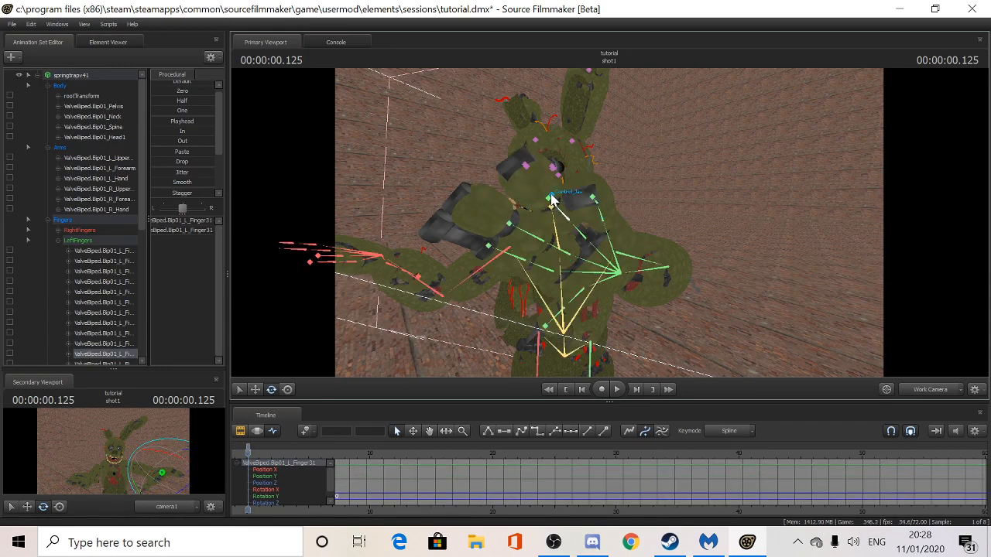
- Pick Finger32, Finger1 and Finger11, then rotate Finger22 to bend that finger
left_click(550, 203, "ctrl")
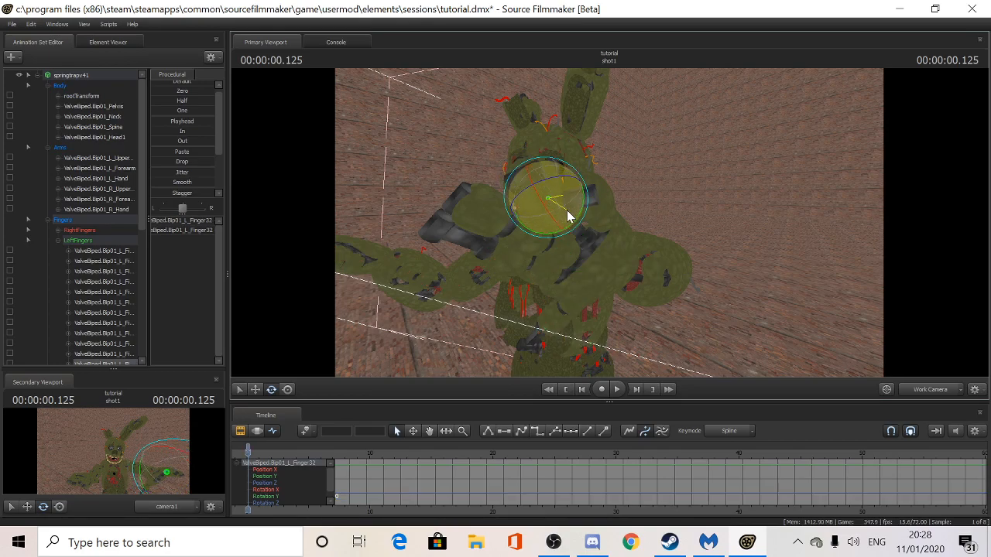
key("ctrl")
left_click(546, 276, "ctrl")
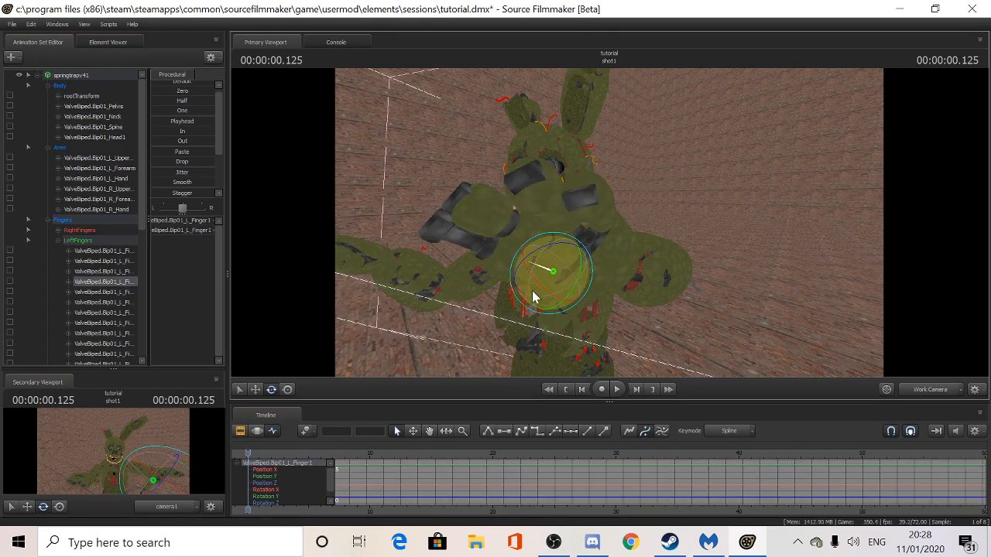
key("ctrl")
left_click(481, 271, "ctrl")
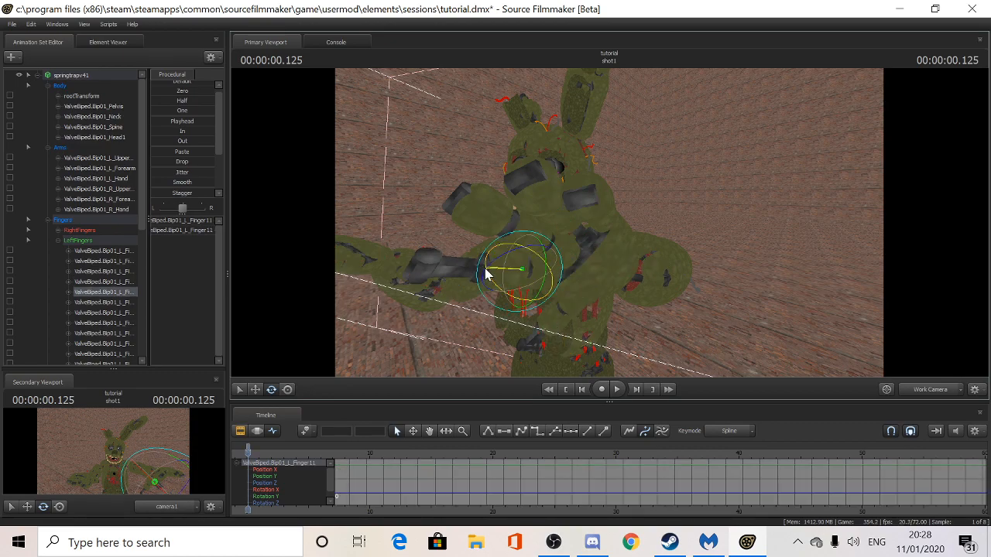
key("ctrl")
left_click(509, 225, "ctrl")
mouse_move(507, 236)
left_mouse_down()
mouse_move(516, 247)
mouse_move(511, 236)
left_mouse_up()
left_click_drag(608, 223, 594, 244)
- Turn the thumb by rotating Finger0 and swinging Finger02 downward
left_click(595, 245, "ctrl")
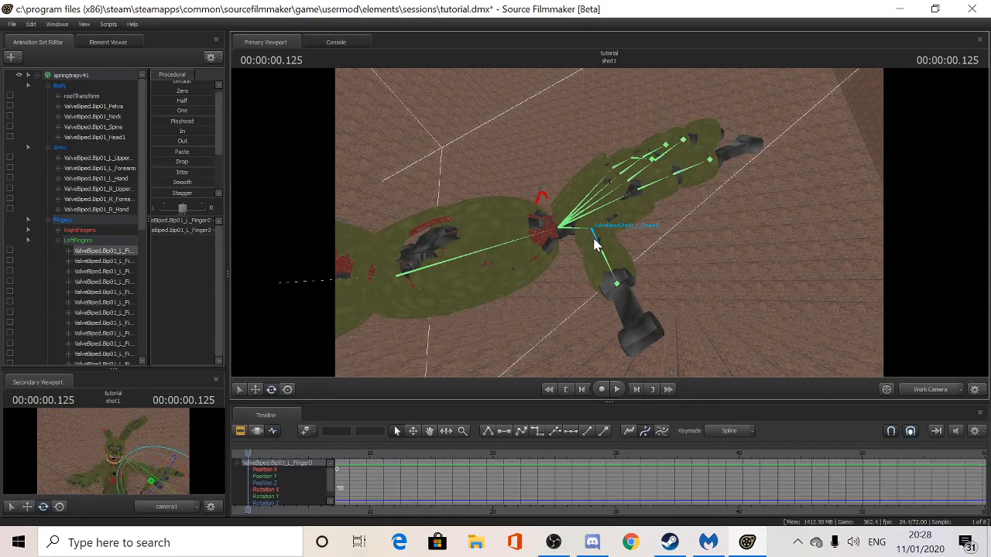
left_click_drag(606, 248, 667, 224)
left_click(627, 247, "ctrl")
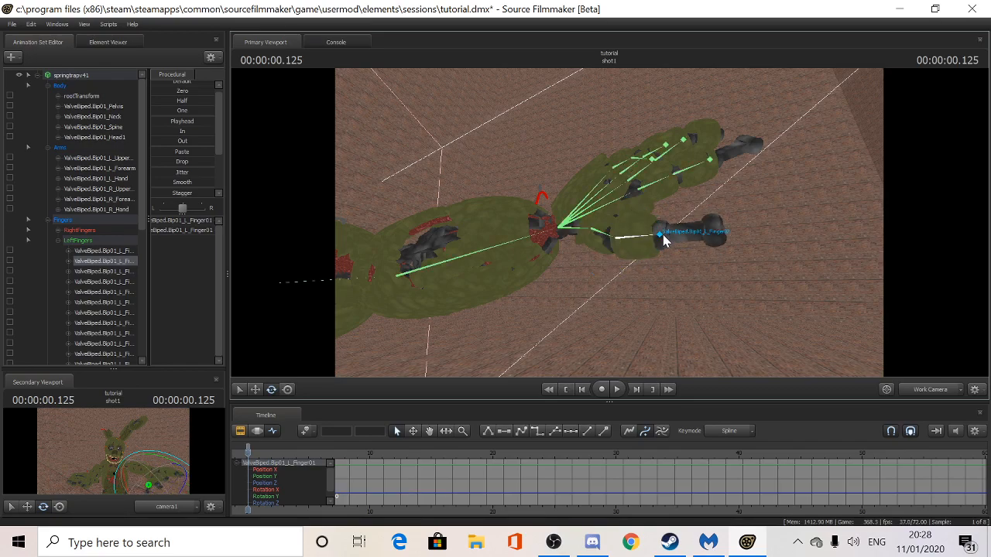
left_click(663, 232, "ctrl")
left_click_drag(692, 256, 659, 226)
left_click_drag(773, 230, 793, 220)
left_click_drag(609, 223, 569, 286)
left_click(569, 237)
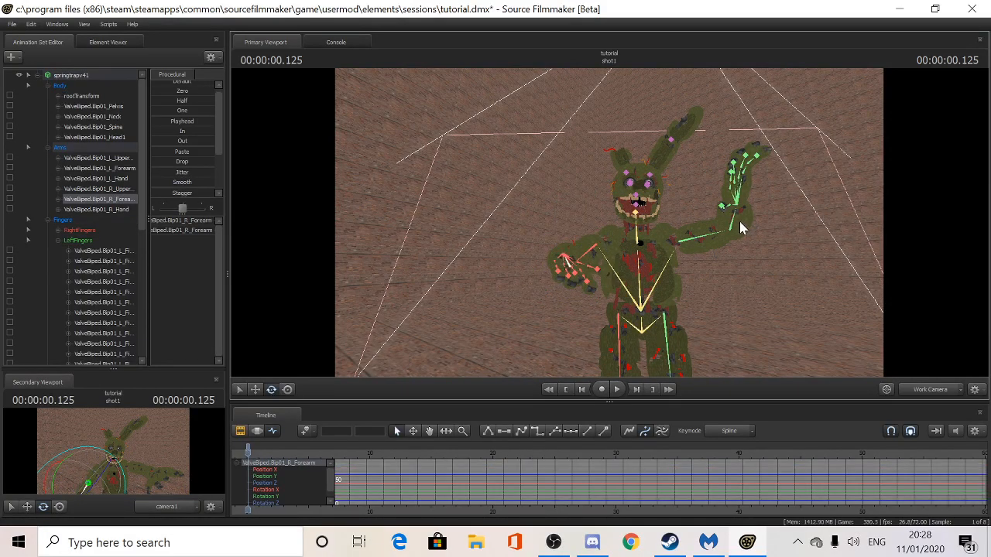
- Rotate L_Forearm so the raised left arm swings out roughly level
left_click(739, 226)
left_click_drag(756, 227, 701, 227)
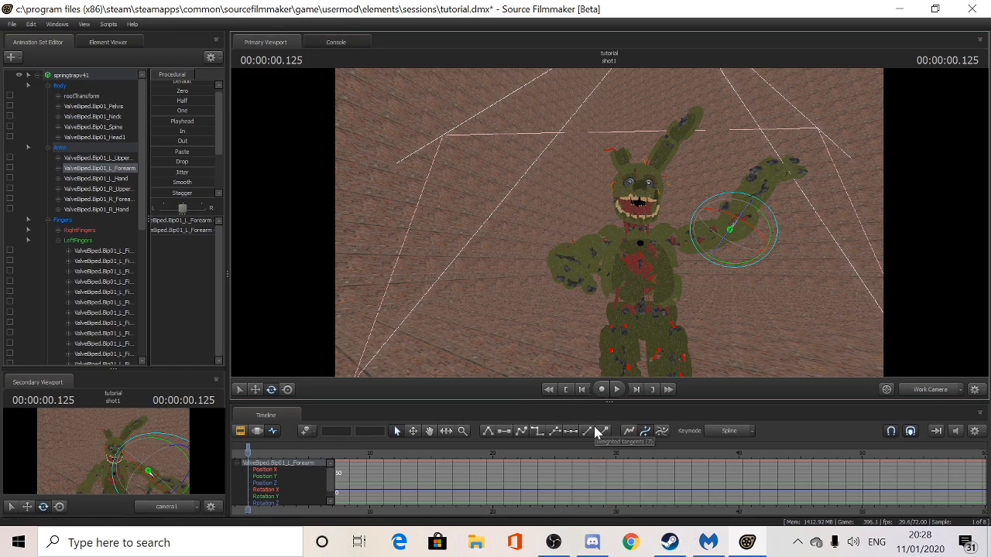
left_click_drag(754, 316, 754, 356)
key("w")
key("w")
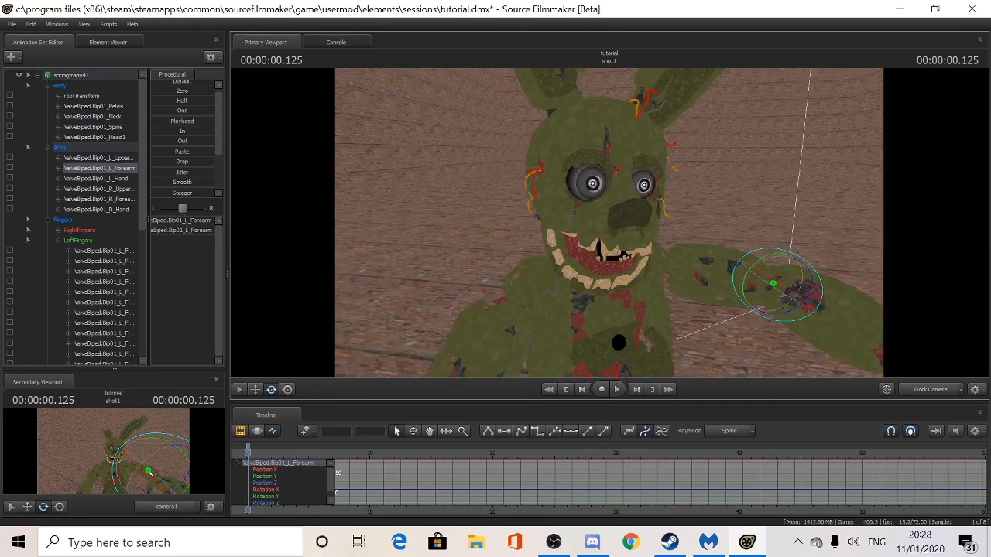
- Settle the work camera close on the face and move the time to 0.375 s
key("s")
key("ctrl")
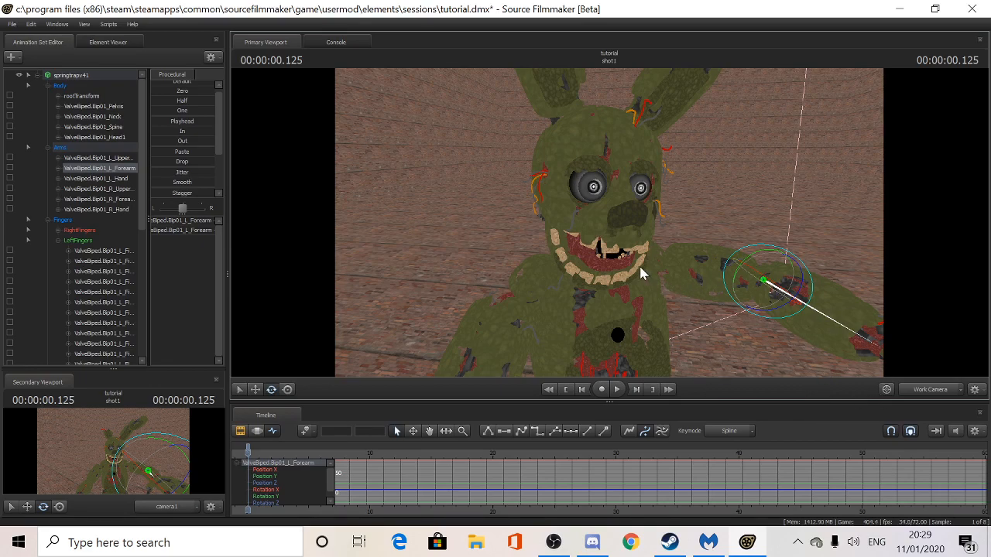
left_click_drag(700, 279, 698, 283)
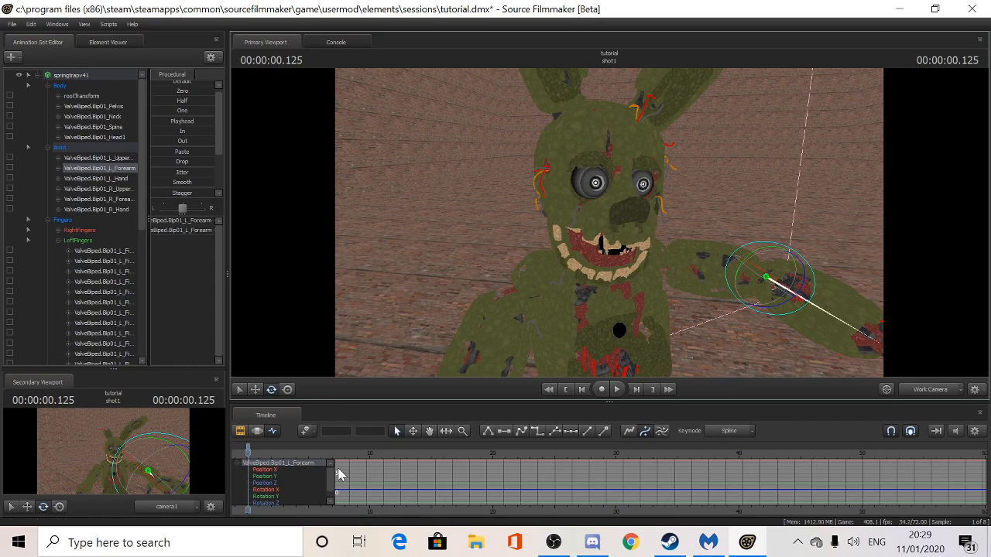
left_click_drag(569, 253, 569, 254)
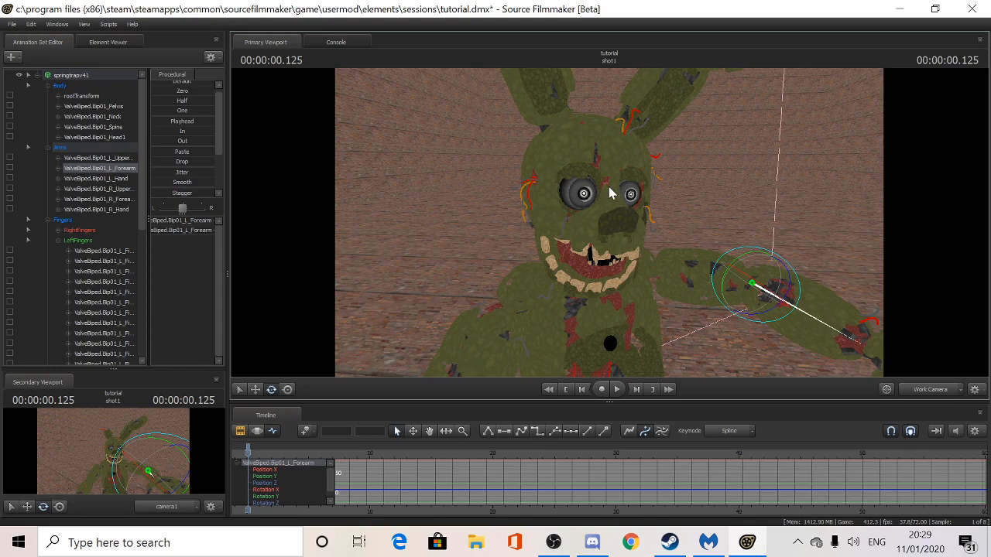
left_click_drag(246, 457, 254, 454)
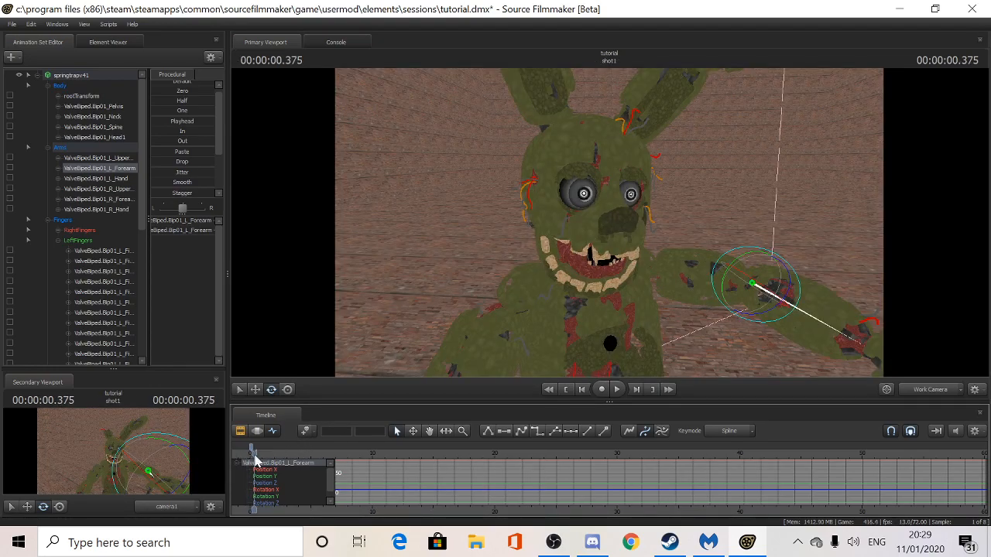
- Select all of the left forearm's keys on the timeline and delete them
right_click(249, 452)
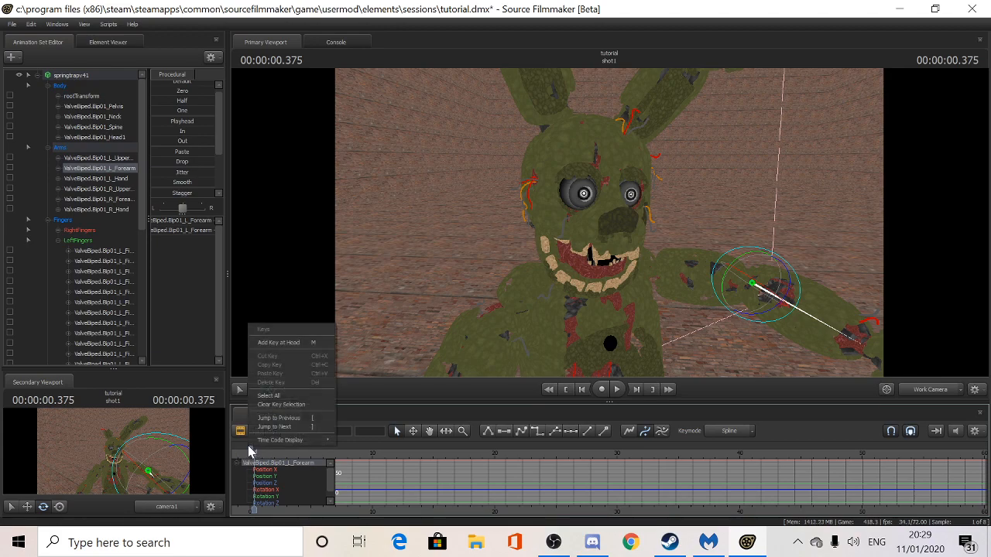
left_click(250, 451)
right_click(251, 450)
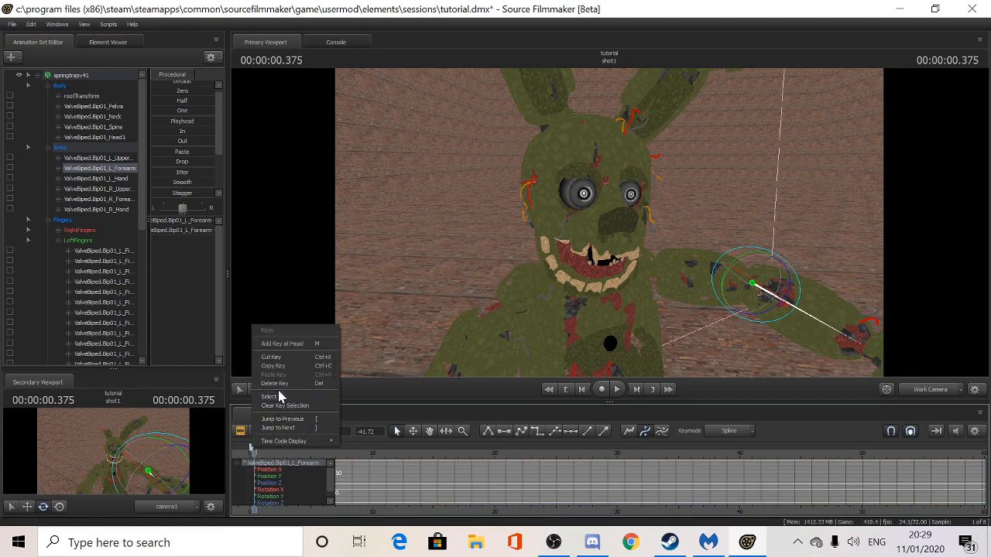
left_click(275, 385)
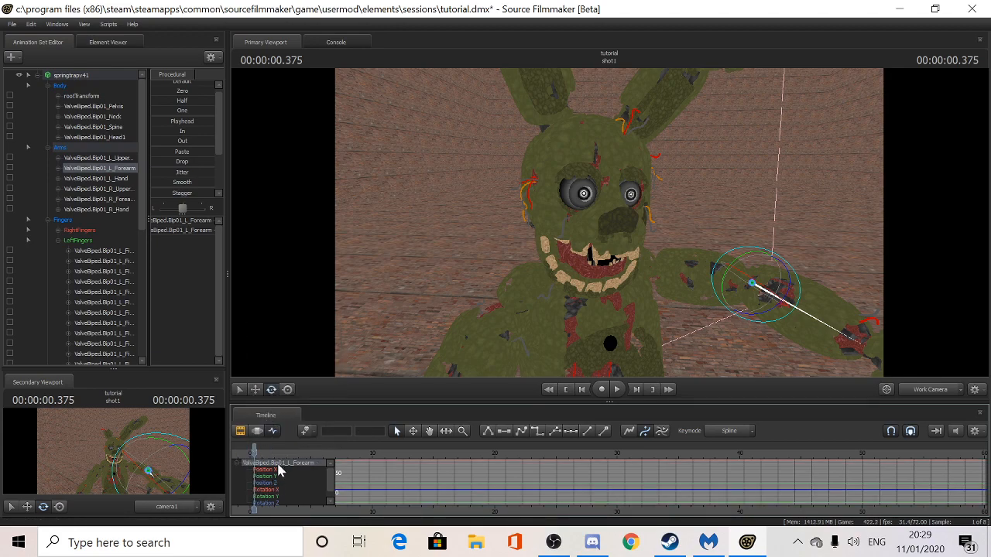
- Play shot1 back, zoom the timeline and scrub to 0.402 s to check the motion
key("space")
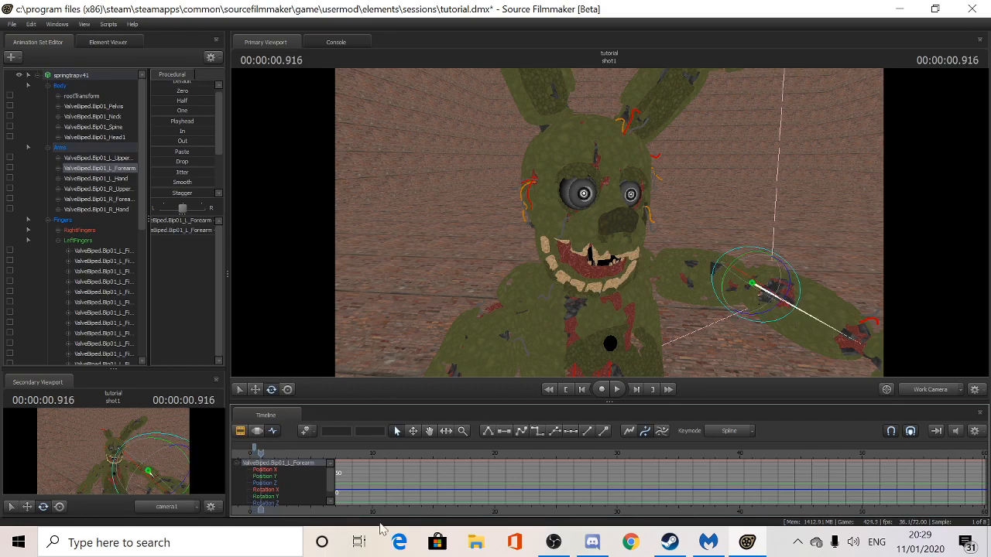
scroll(353, 463, "up", 5)
scroll(353, 463, "up", 4)
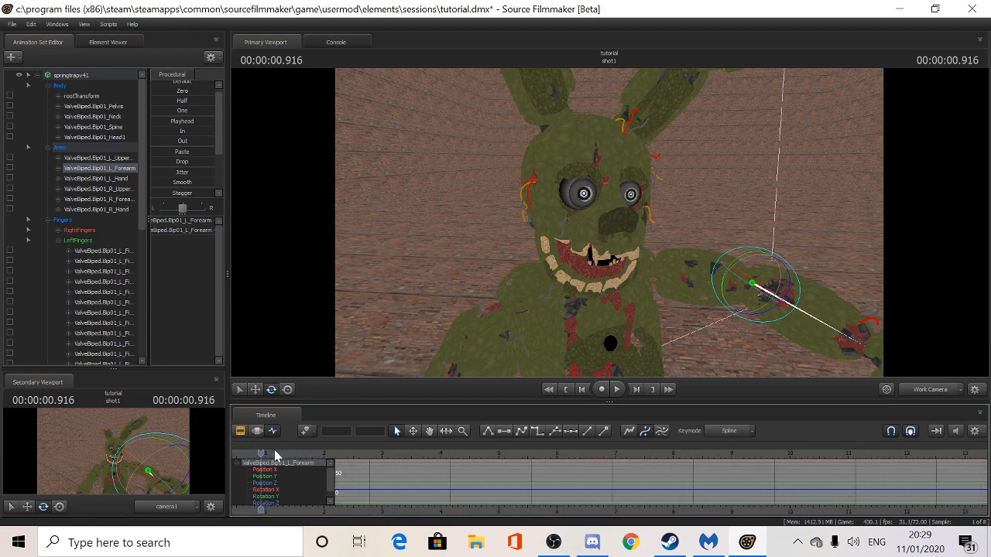
mouse_move(256, 454)
left_mouse_down()
mouse_move(224, 449)
mouse_move(275, 455)
mouse_move(236, 453)
mouse_move(256, 453)
left_mouse_up()
- Rotate L_UpperArm downward and play the arm motion from near the start
left_click(700, 281)
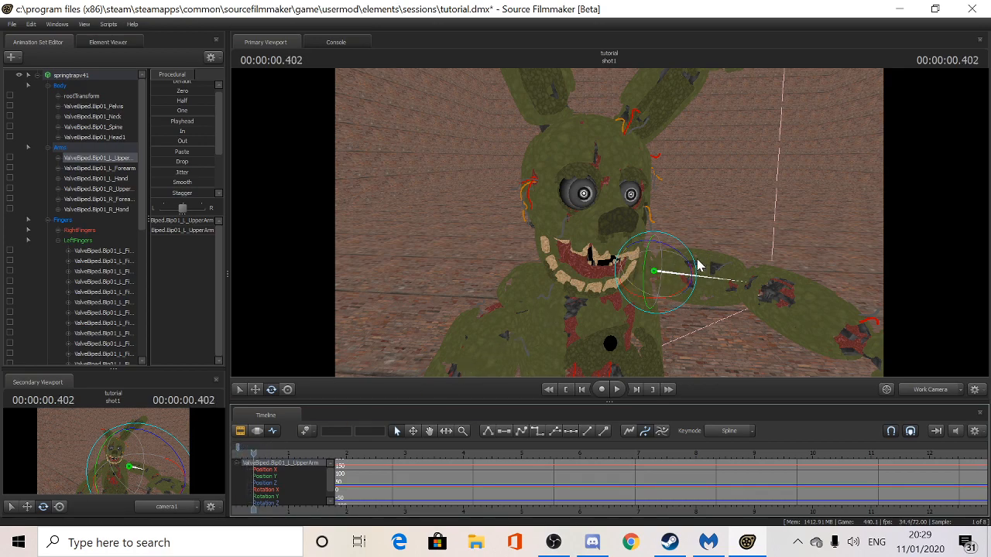
left_click_drag(697, 265, 679, 284)
left_click_drag(256, 454, 237, 449)
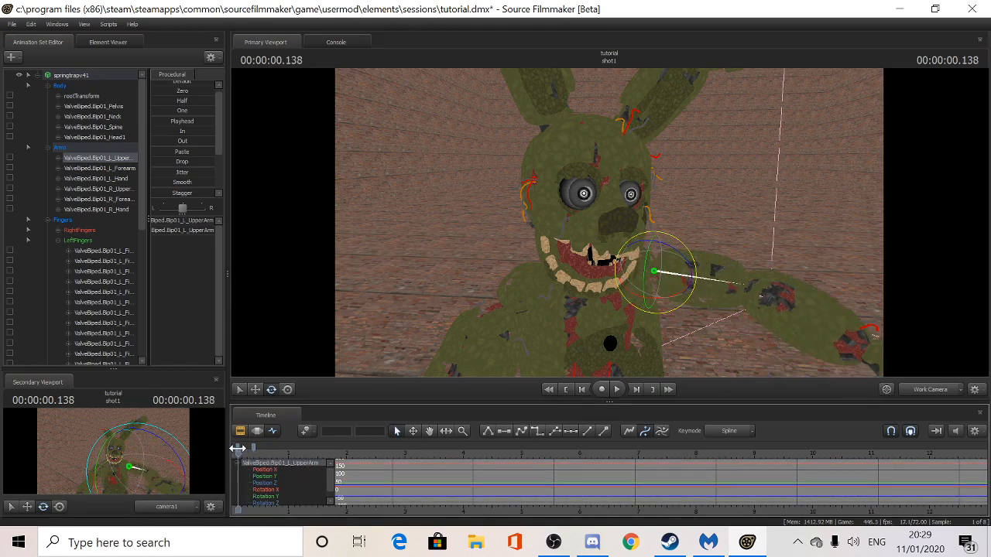
key("space")
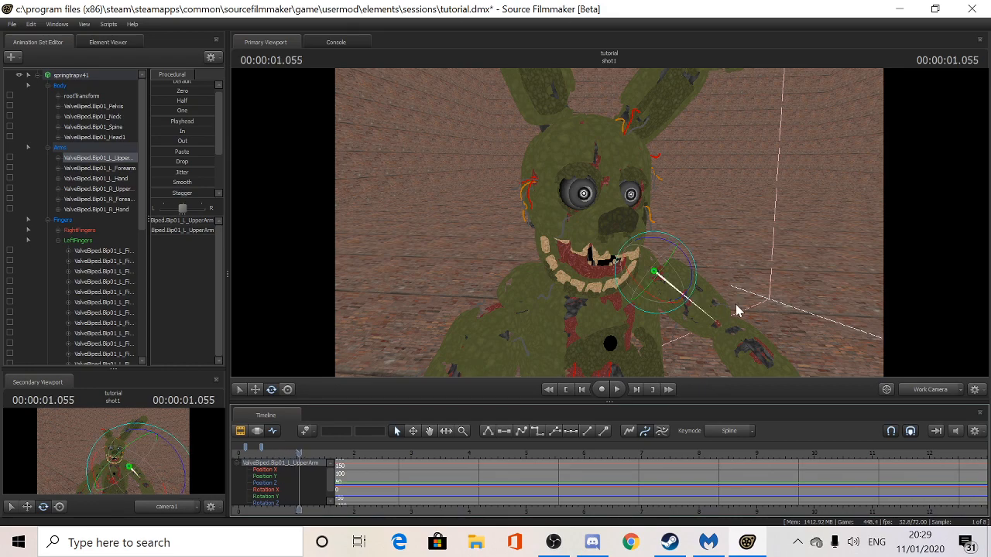
- Rotate L_Forearm at a later time, scrub to review, and select the Spine bone
left_click(735, 343)
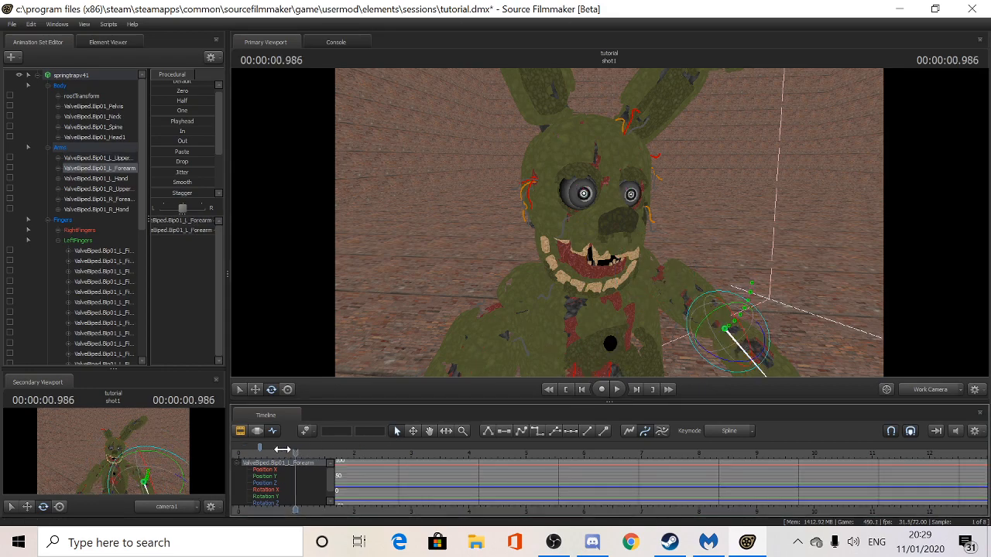
key("space")
left_click_drag(724, 343, 731, 338)
mouse_move(264, 457)
left_mouse_down()
mouse_move(304, 457)
mouse_move(238, 457)
mouse_move(274, 457)
left_mouse_up()
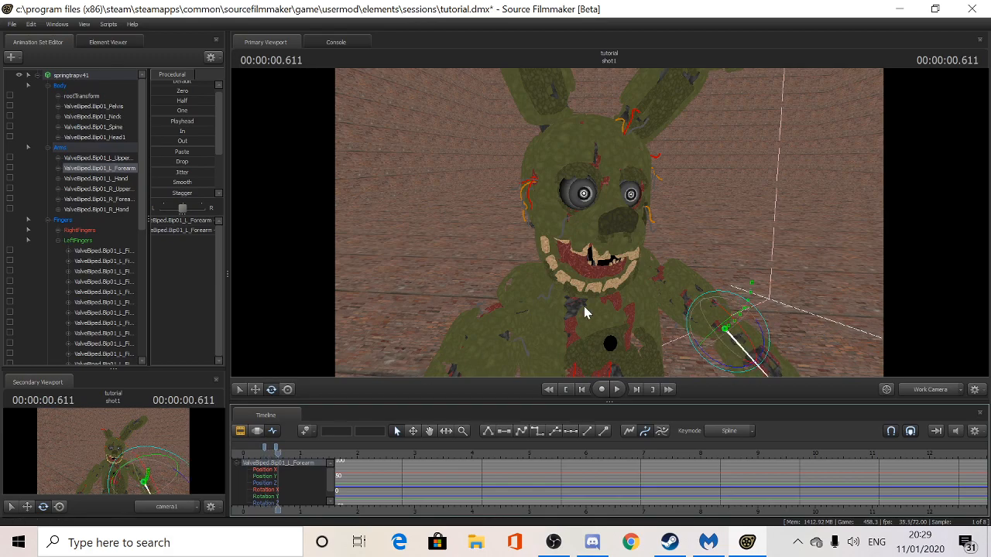
left_click(586, 312, "ctrl")
left_click_drag(586, 312, 420, 343)
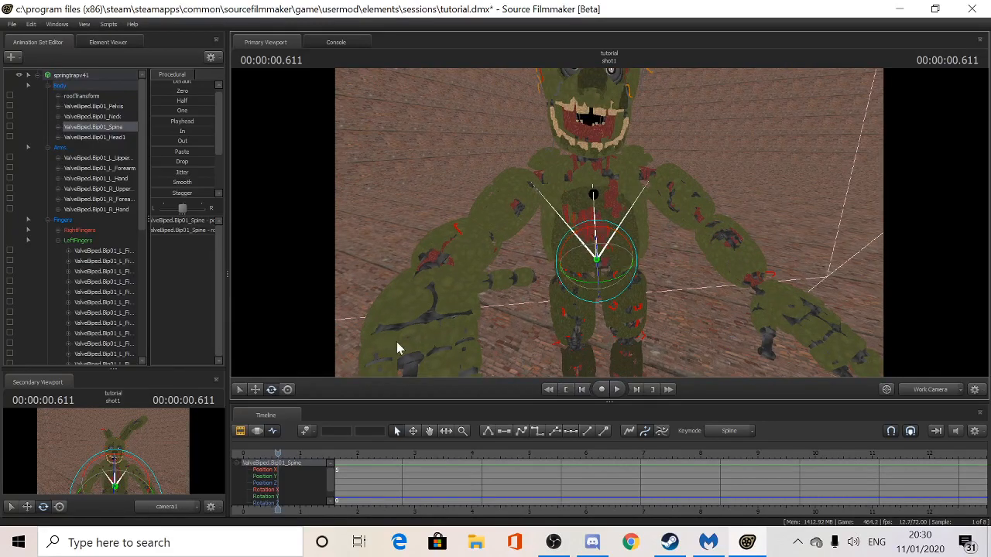
- Twist the upper body and head to the right at 1.152 s and play it back
mouse_move(261, 454)
left_mouse_down()
mouse_move(249, 463)
mouse_move(272, 462)
left_mouse_up()
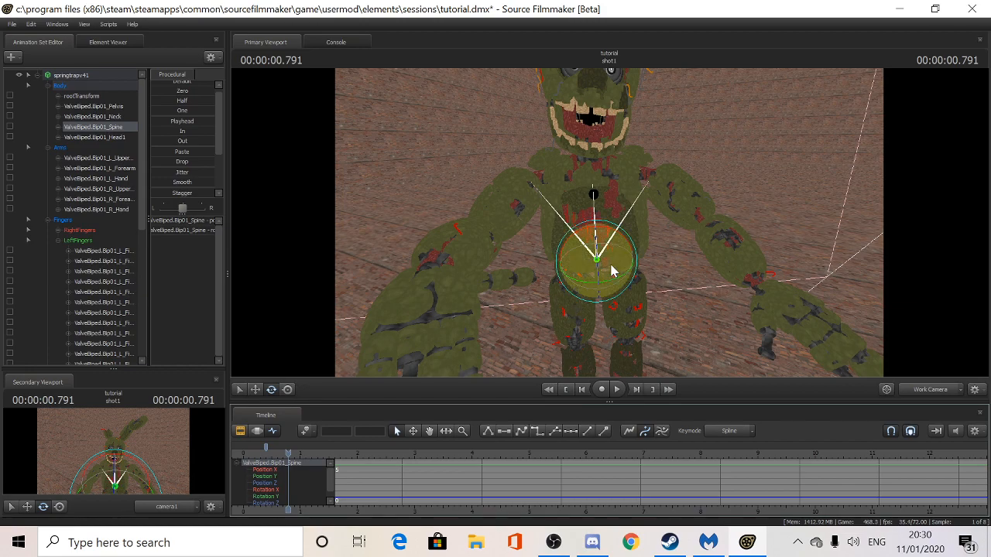
left_click(607, 272)
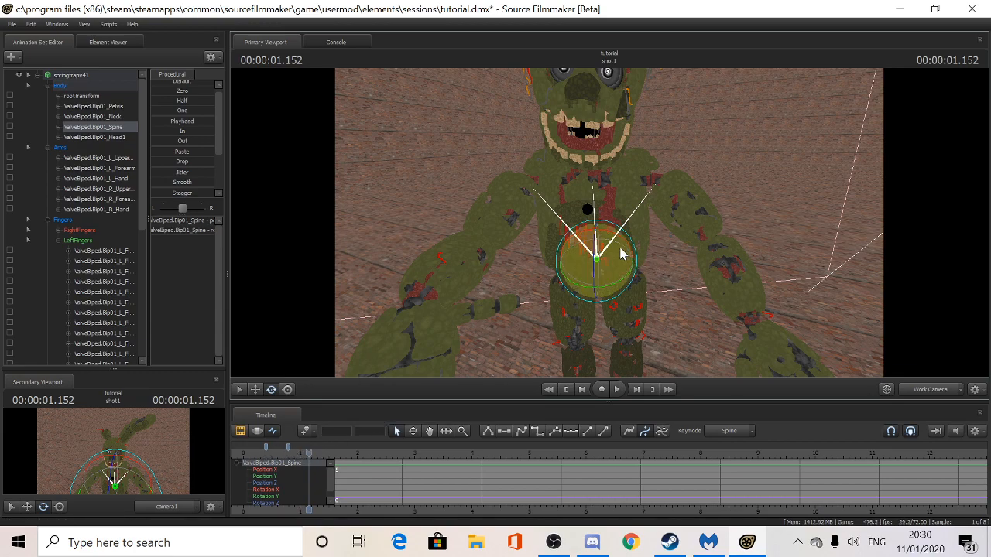
left_click_drag(624, 250, 606, 270)
key("space")
key("space")
key("space")
key("space")
left_click_drag(340, 453, 254, 453)
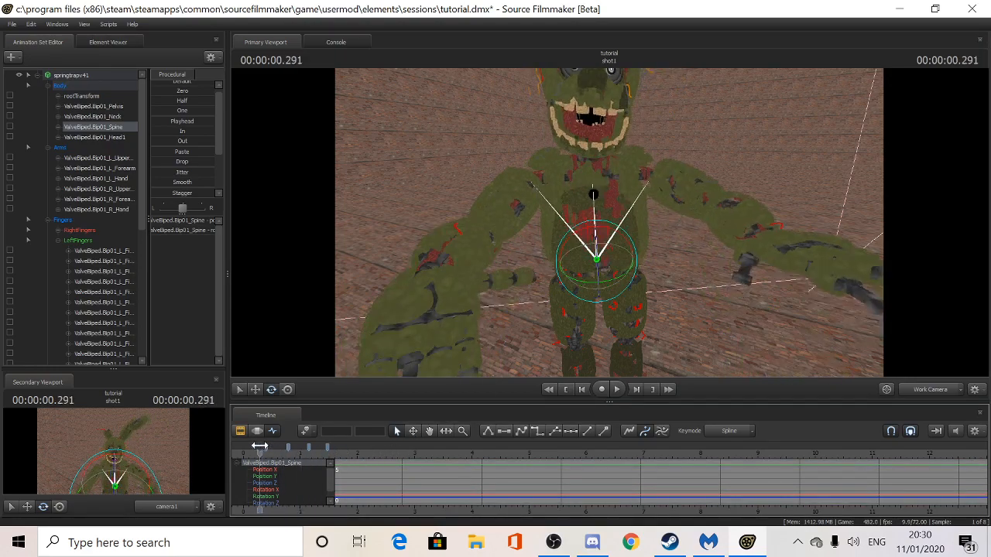
key("space")
key("space")
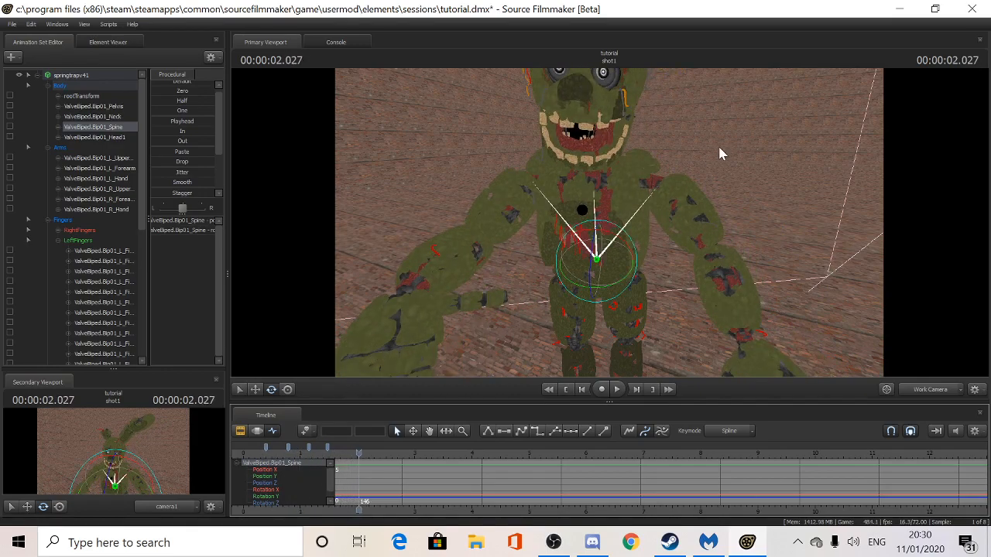
- Rotate the Neck bone over successive frames from about 0.5 s so the head turns
left_click_drag(851, 134, 597, 227)
left_click(609, 231)
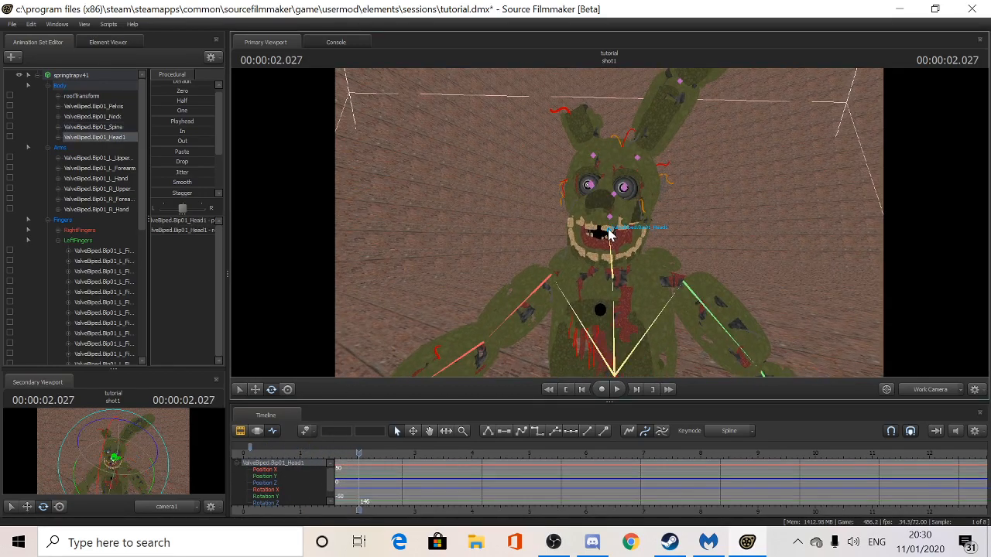
left_click(612, 245)
left_click_drag(358, 454, 263, 452)
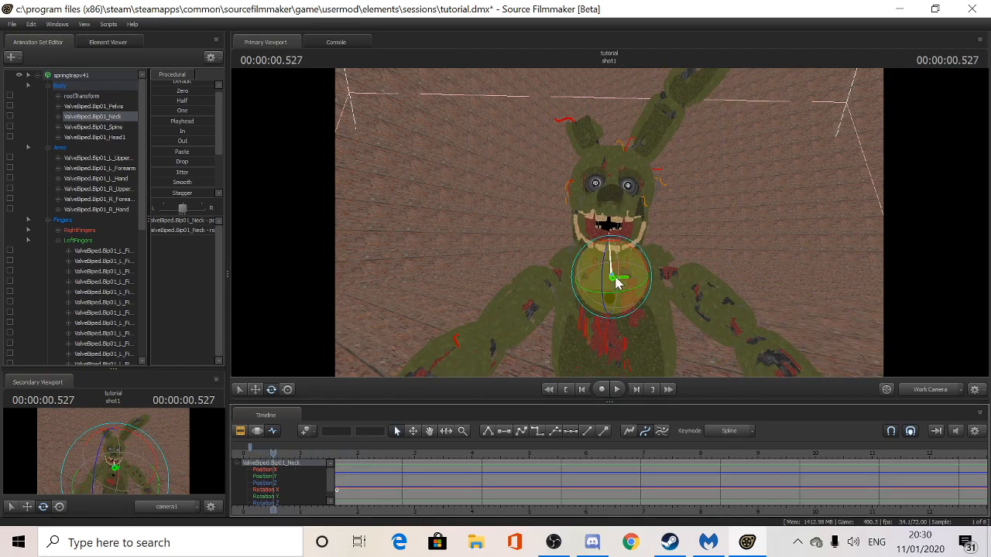
key("Right")
key("Right")
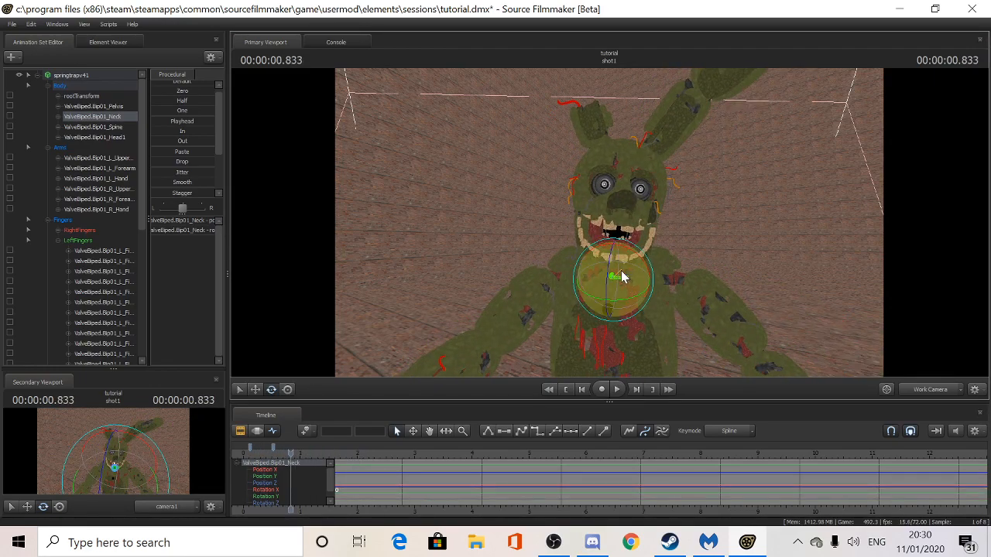
key("Right")
key("Right")
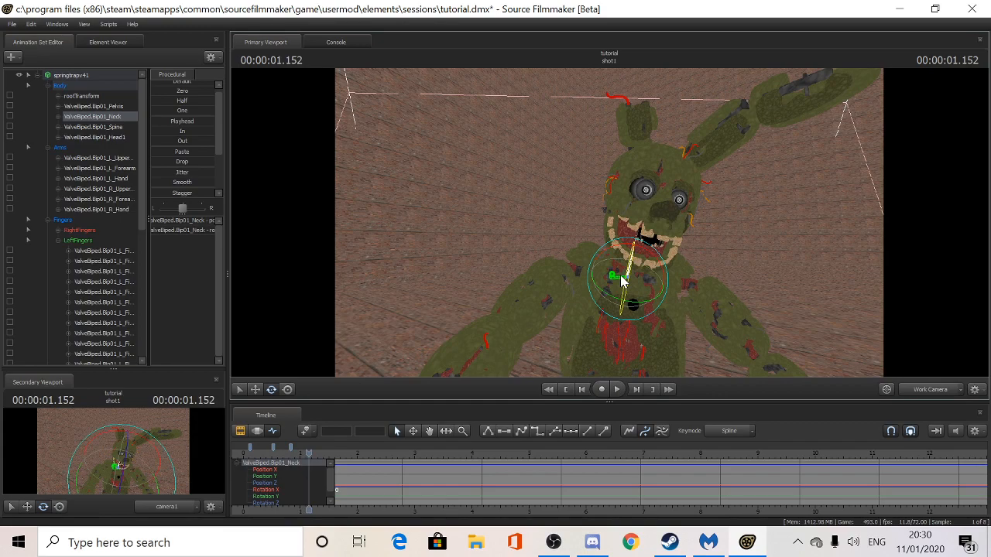
left_click_drag(639, 275, 631, 271)
key("Right")
key("Right")
key("space")
key("space")
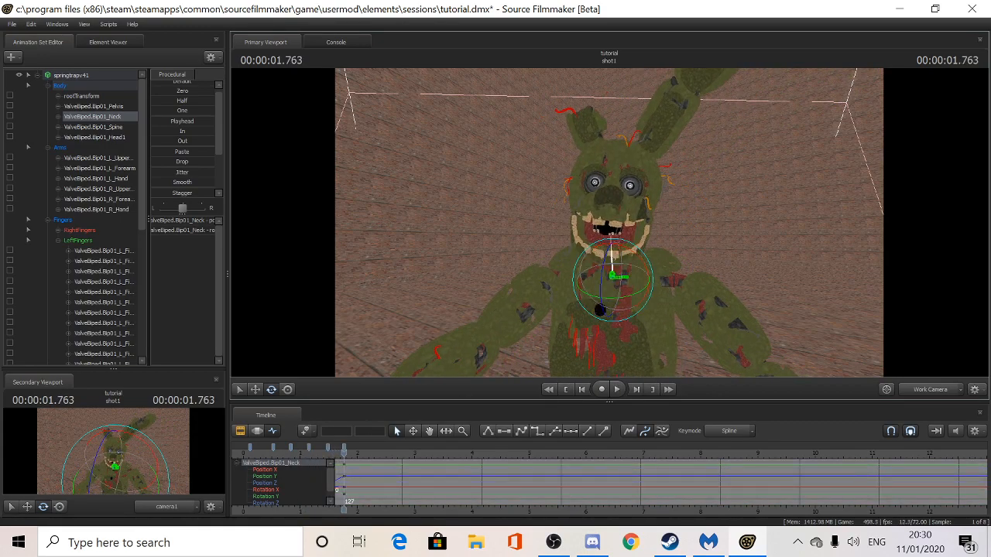
- Replay the neck turn from near the start and reframe the work view around Springtrap
left_click_drag(343, 454, 252, 455)
key("space")
key("space")
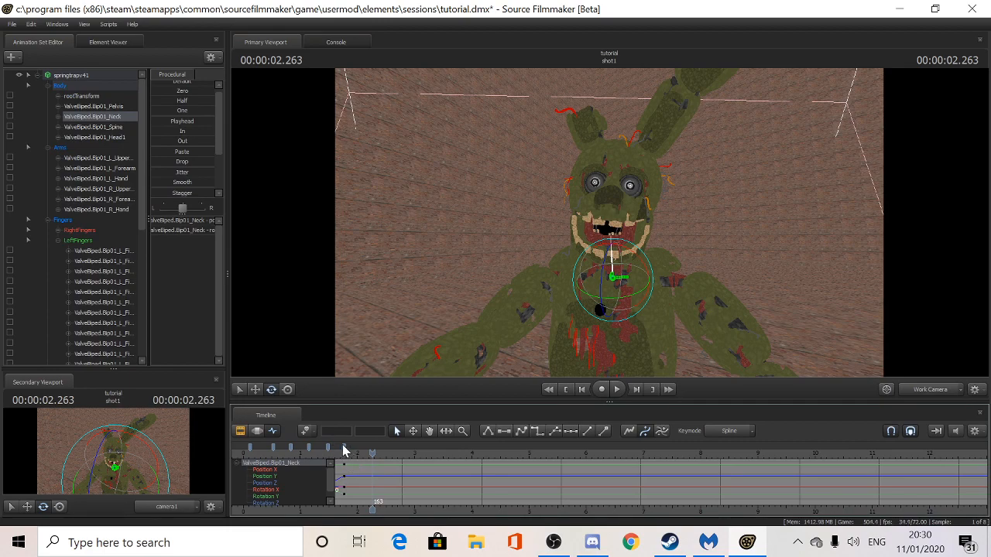
right_click(345, 452)
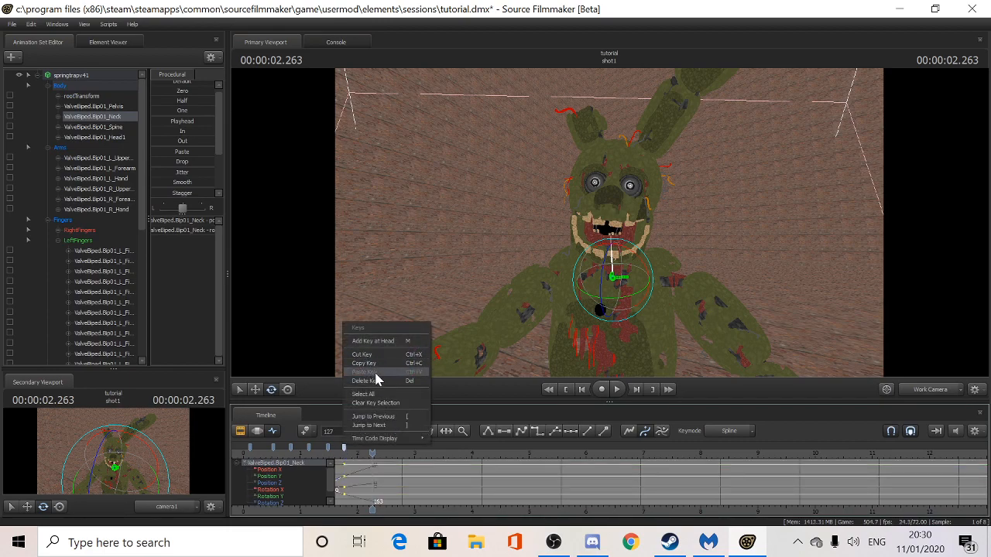
left_click(486, 419)
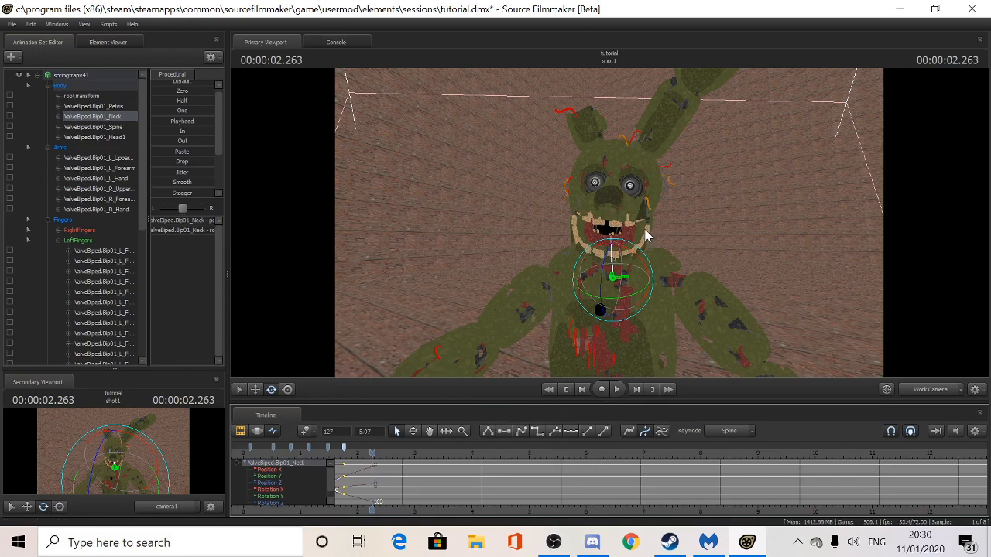
left_click_drag(695, 251, 608, 215)
- Enable viewport lighting and create a new light1 animation set that lights Springtrap
right_click(675, 150)
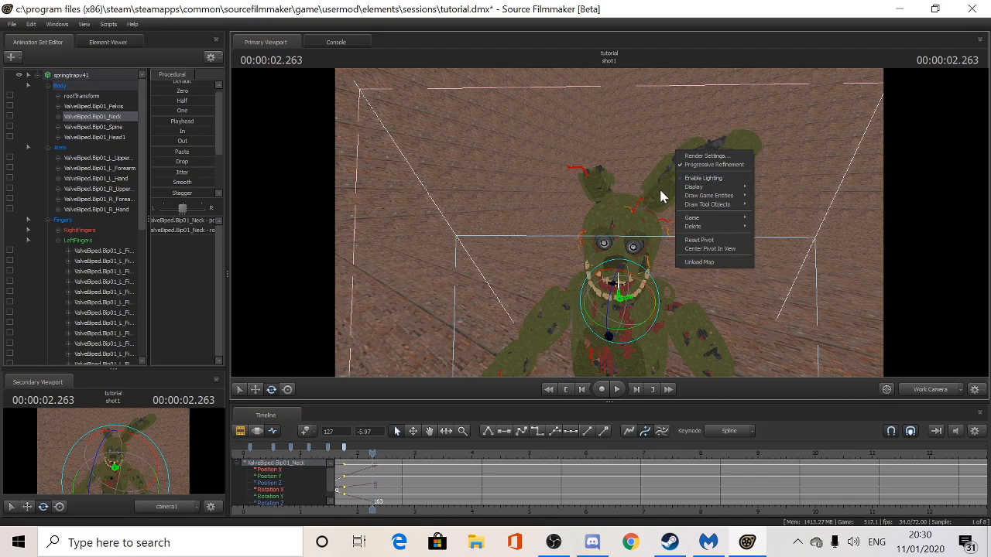
left_click(701, 178)
left_click(12, 58)
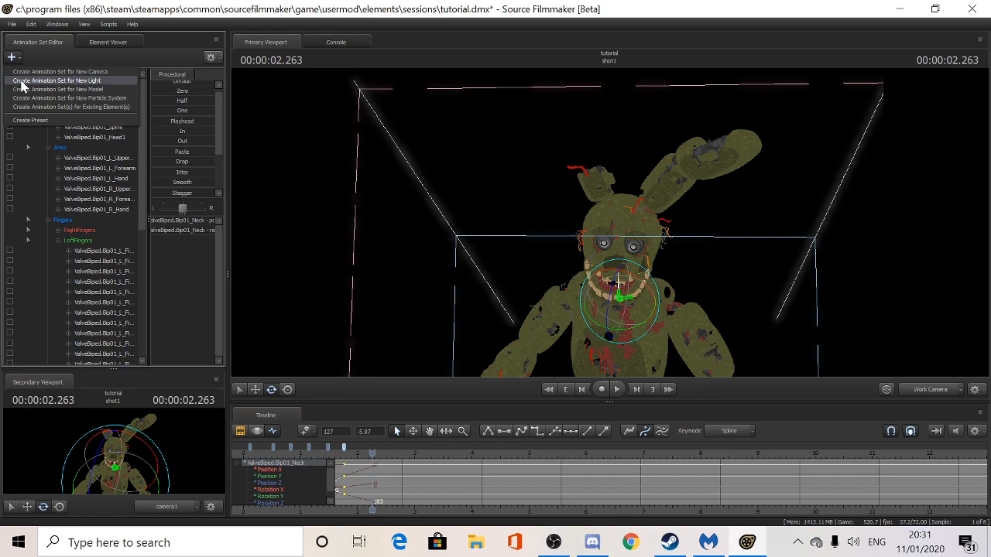
left_click(54, 80)
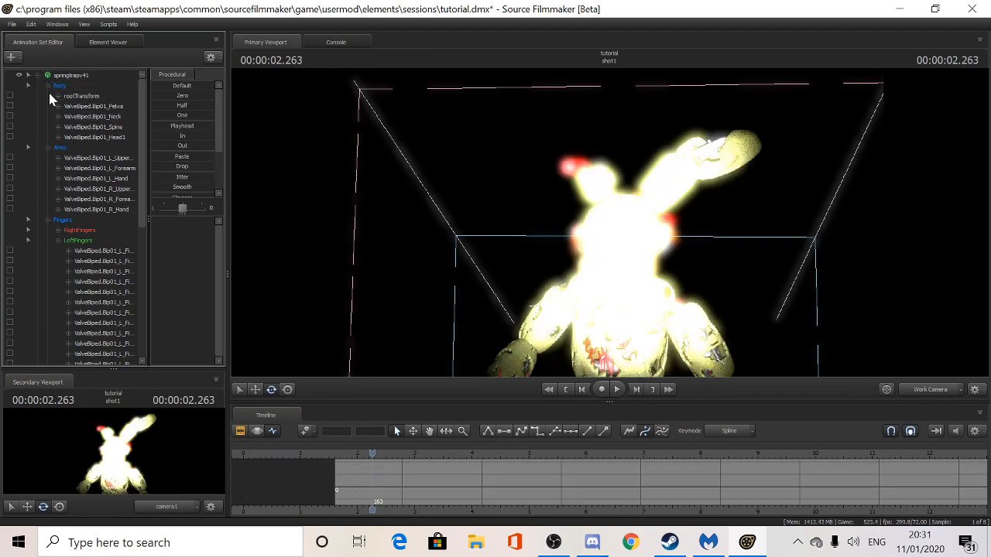
scroll(85, 305, "down", 7)
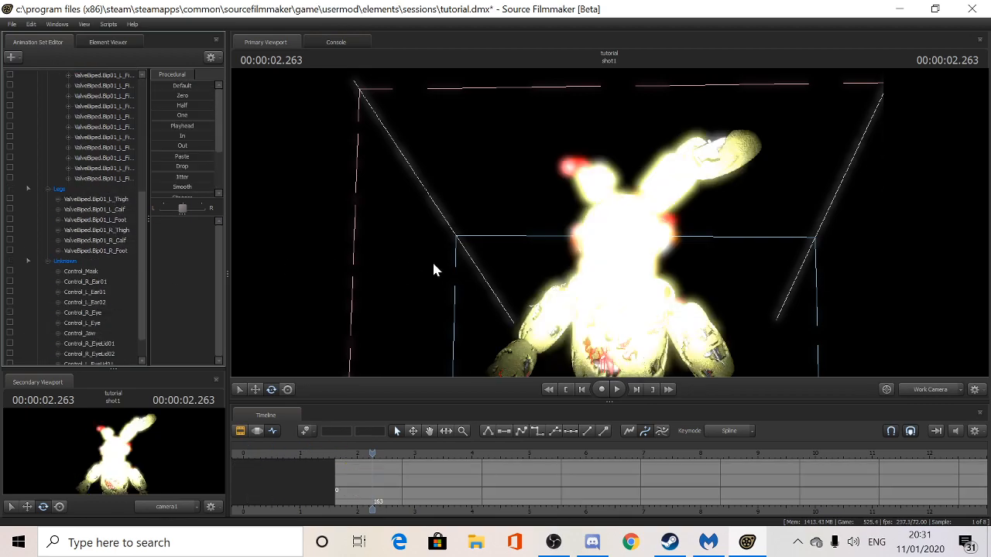
left_click_drag(502, 273, 502, 272)
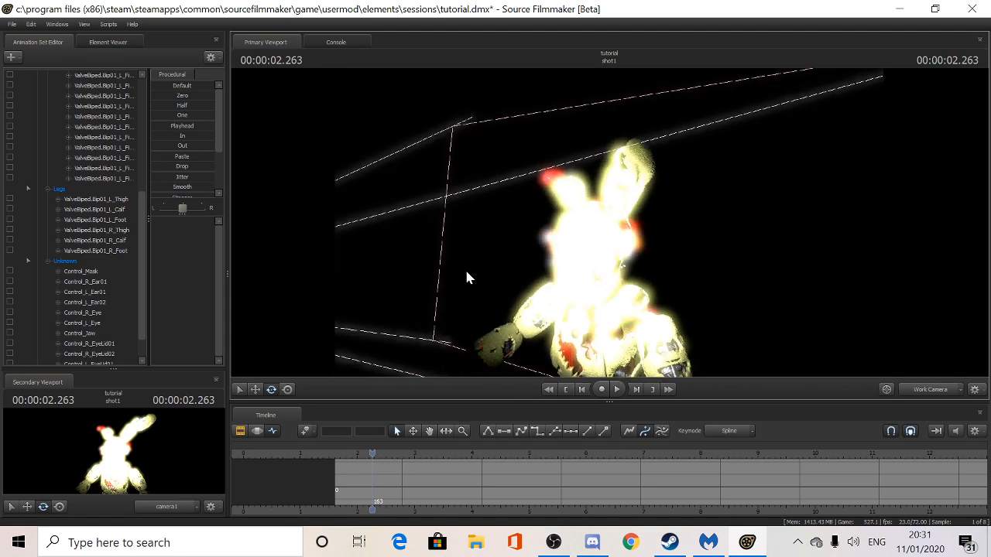
scroll(81, 310, "down", 1)
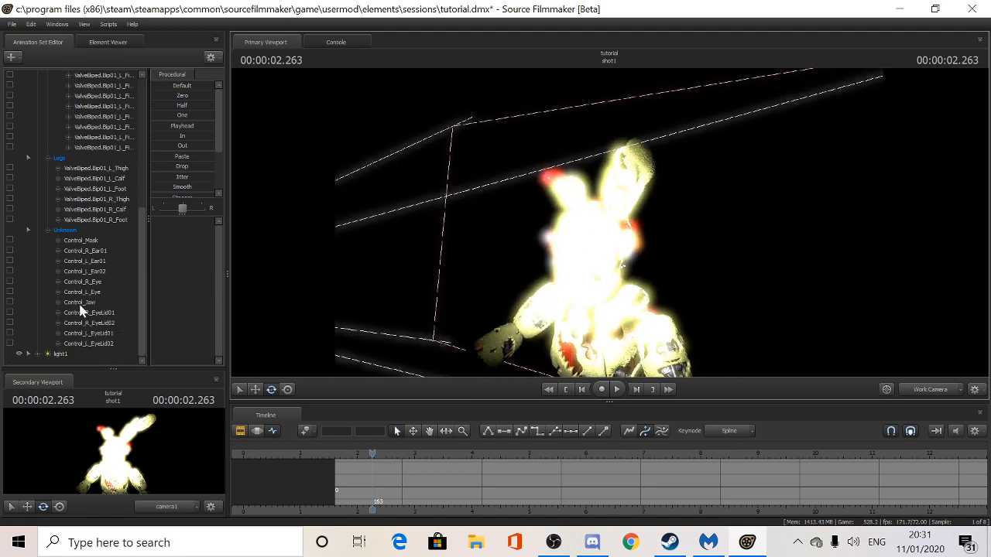
- Select light1 and drag it into the Primary Viewport to view its settings
left_click(60, 355)
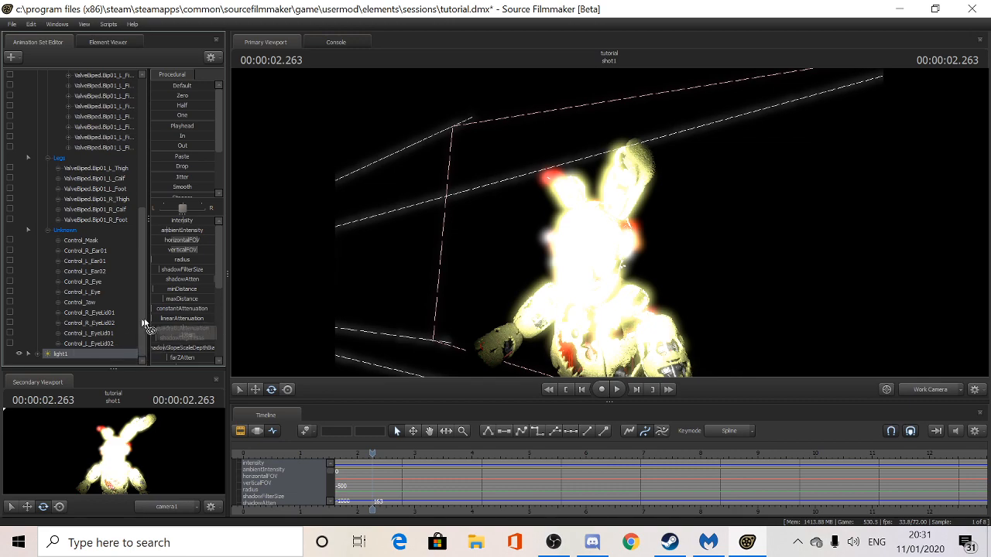
left_click_drag(209, 312, 497, 269)
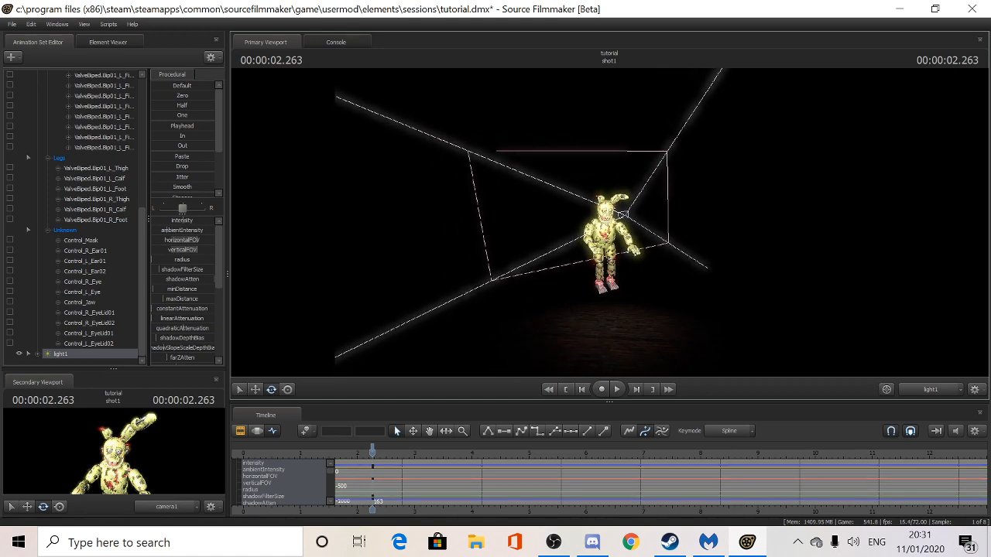
scroll(183, 225, "down", 2)
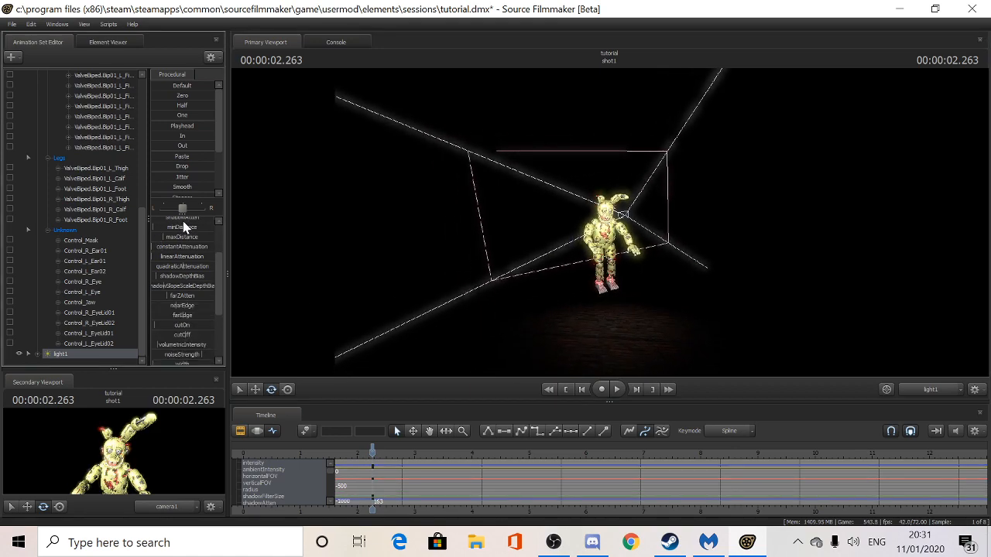
scroll(190, 267, "up", 2)
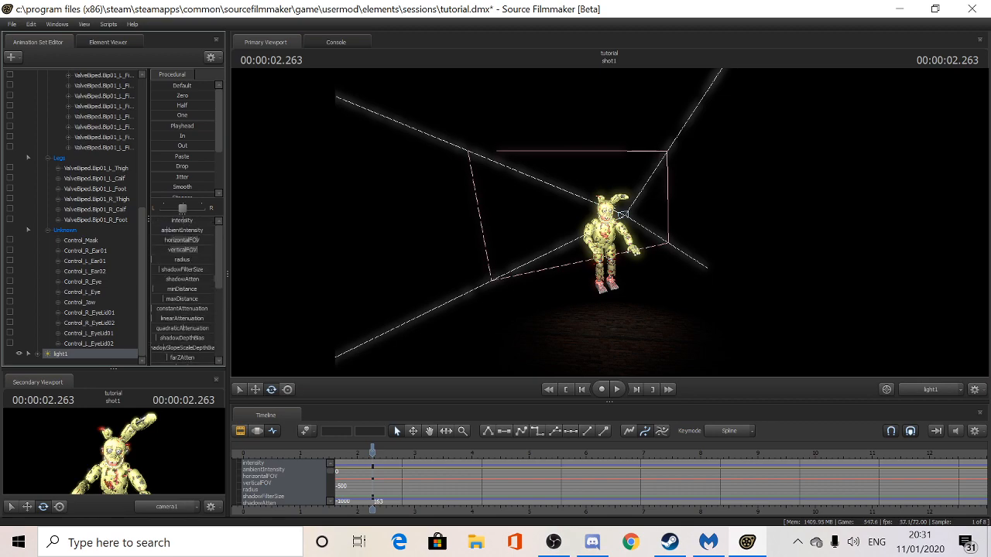
- Lower light1's intensity and color_red, and adjust its color_blue
left_click_drag(182, 220, 150, 220)
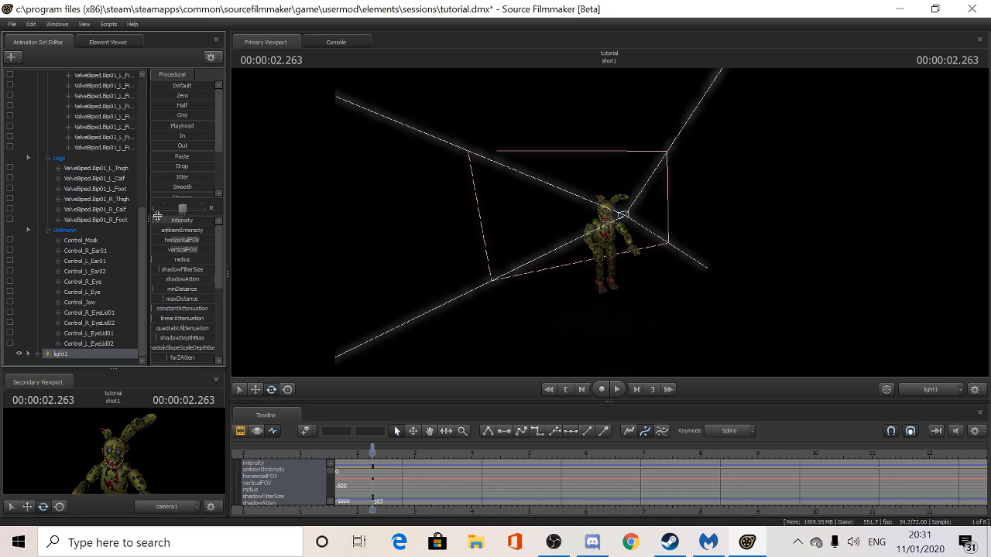
scroll(183, 287, "down", 5)
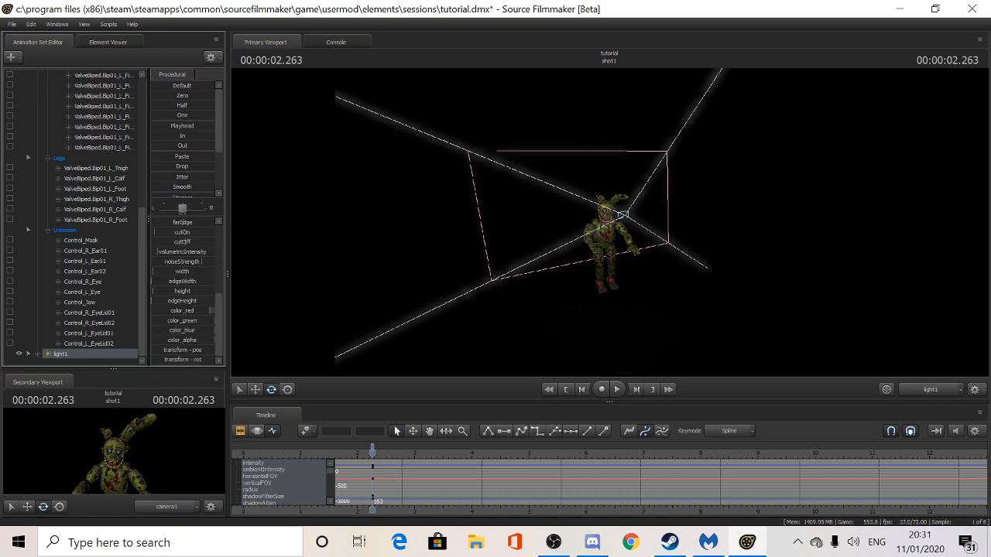
left_click_drag(203, 310, 166, 313)
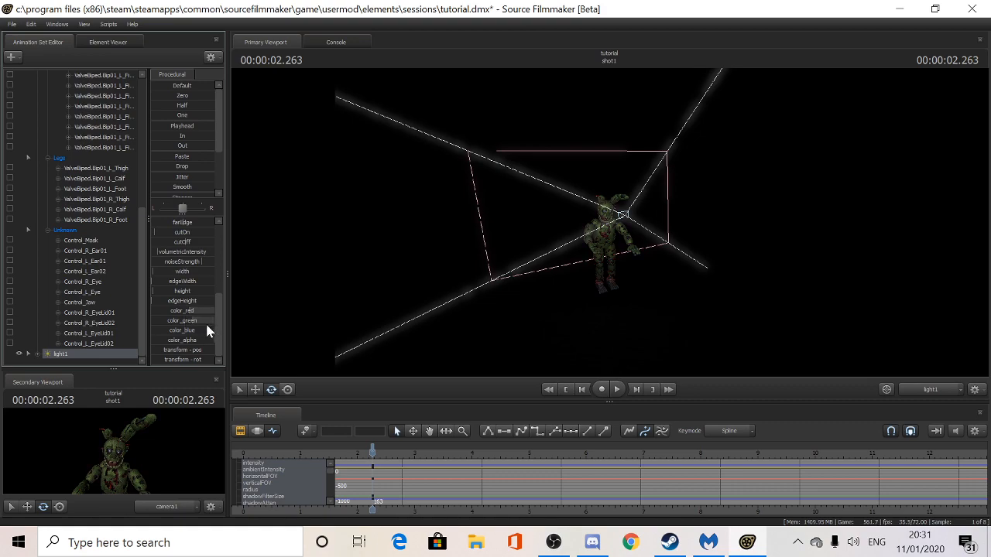
left_click_drag(190, 332, 204, 330)
- Preview the shot through camera1 from an earlier point to check the lighting
left_click(936, 390)
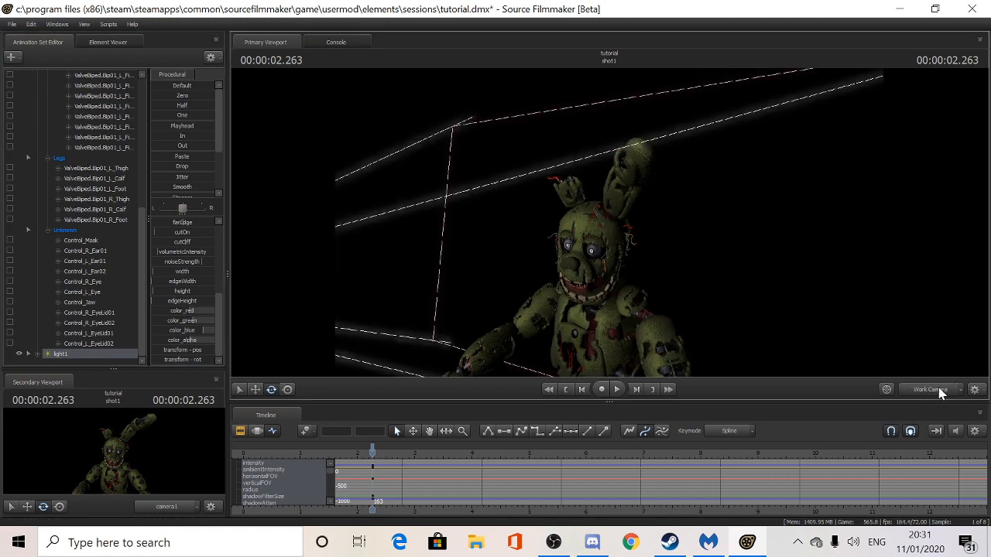
left_click(918, 393)
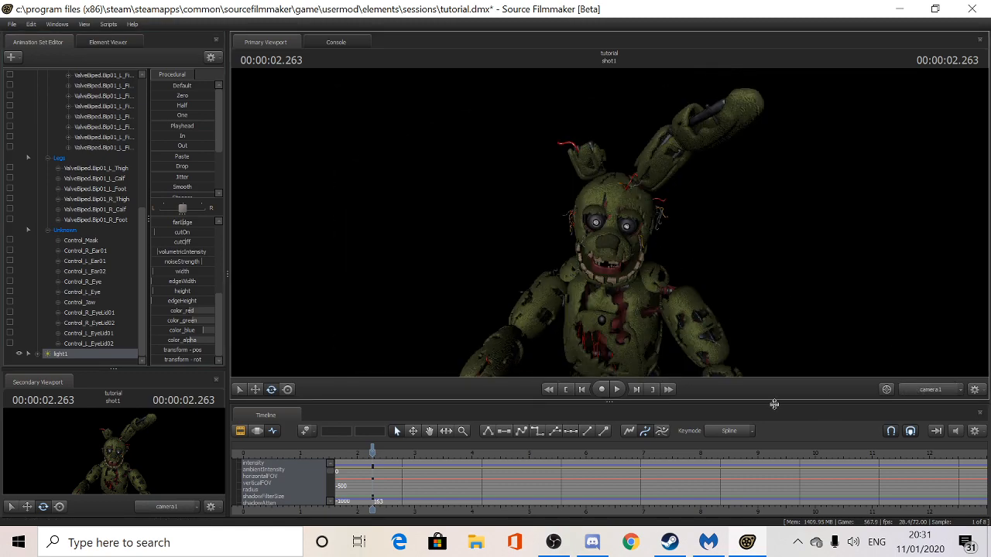
left_click_drag(368, 454, 292, 456)
key("space")
key("space")
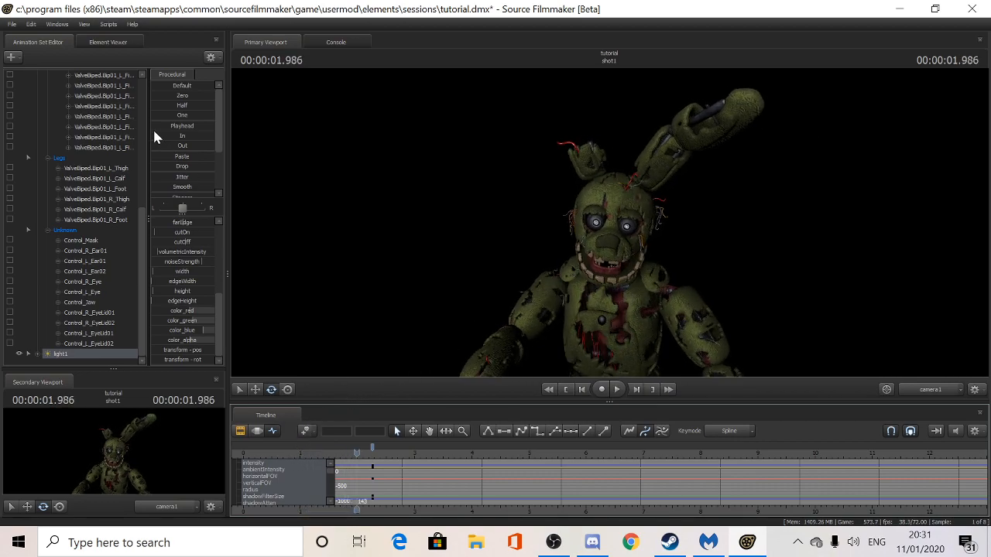
- Create an animation set for a new light, light2
left_click(12, 57)
left_click(52, 82)
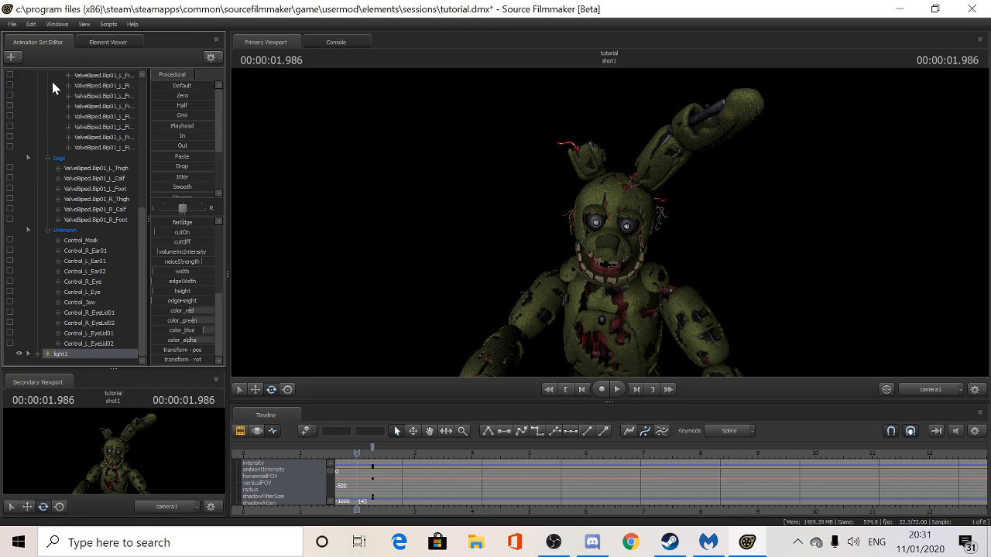
scroll(63, 322, "down", 1)
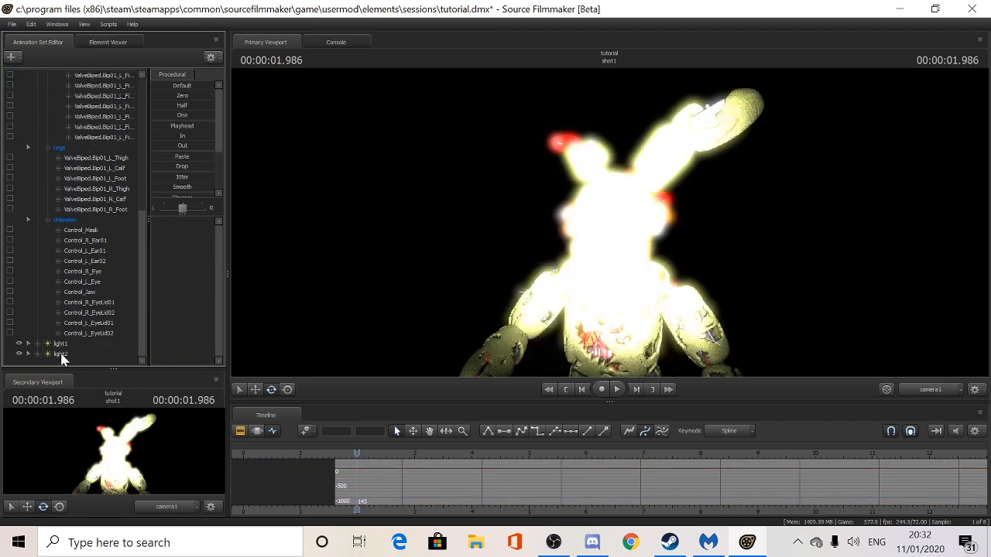
- Select light2 and lower its intensity so Springtrap is no longer overexposed
left_click(60, 354)
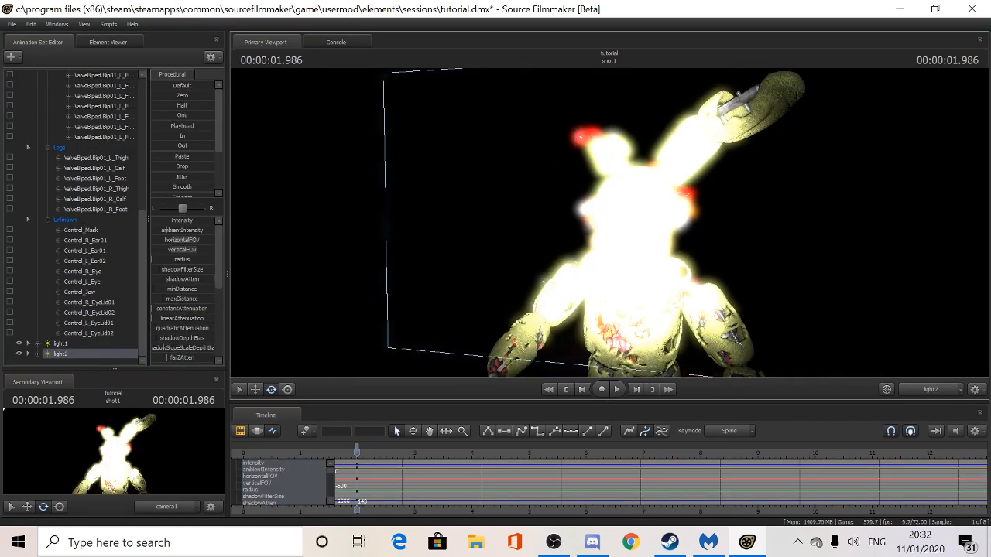
left_click_drag(609, 222, 542, 222)
key("s")
key("d")
key("s")
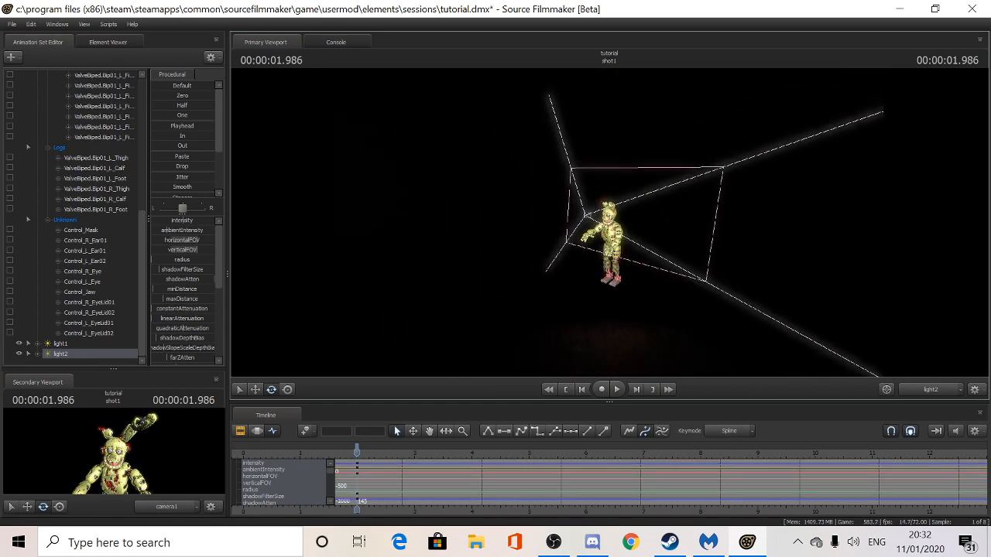
left_click_drag(182, 222, 161, 222)
scroll(193, 279, "down", 4)
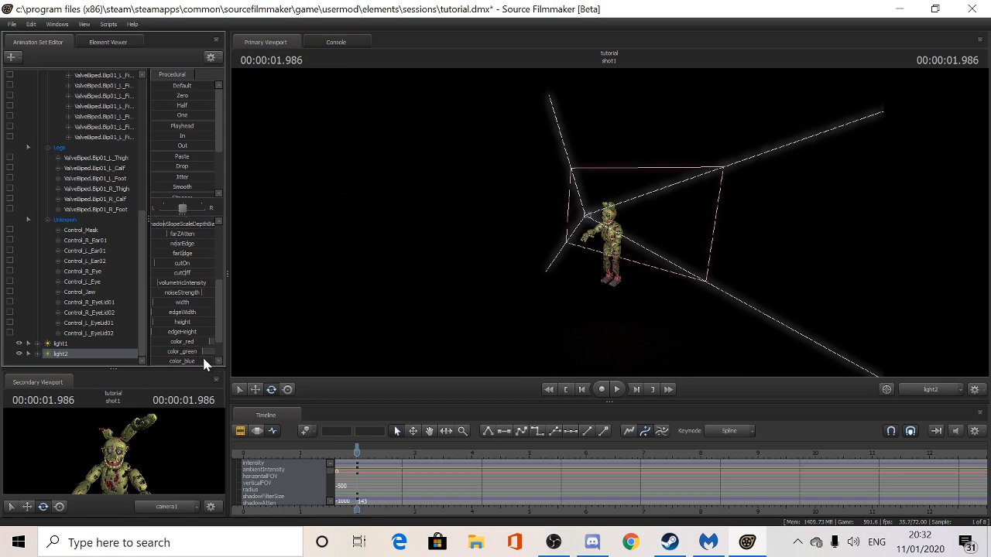
scroll(199, 361, "down", 1)
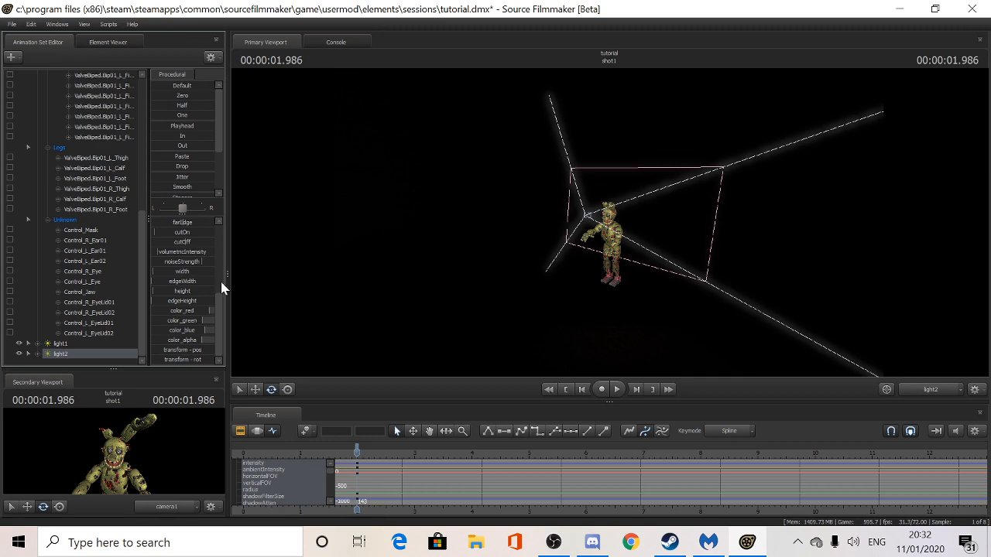
- Save the session as tutorial.dmx in the user's Videos\Captures folder
left_click(12, 24)
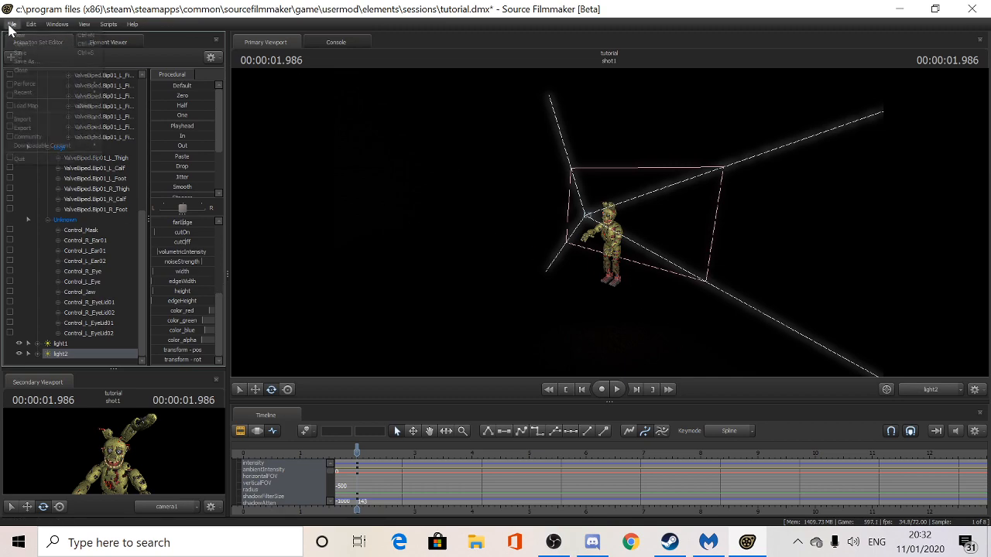
left_click(30, 62)
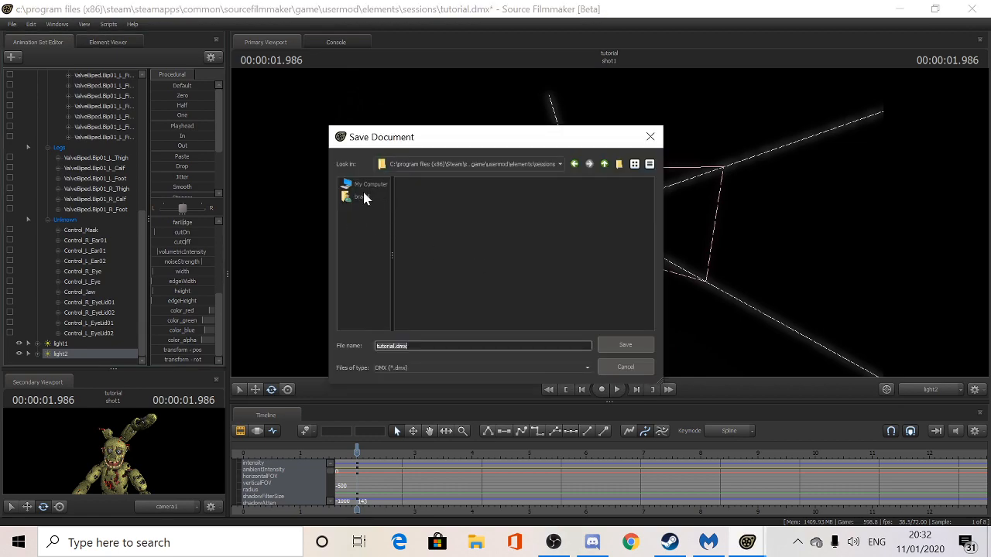
left_click(363, 197)
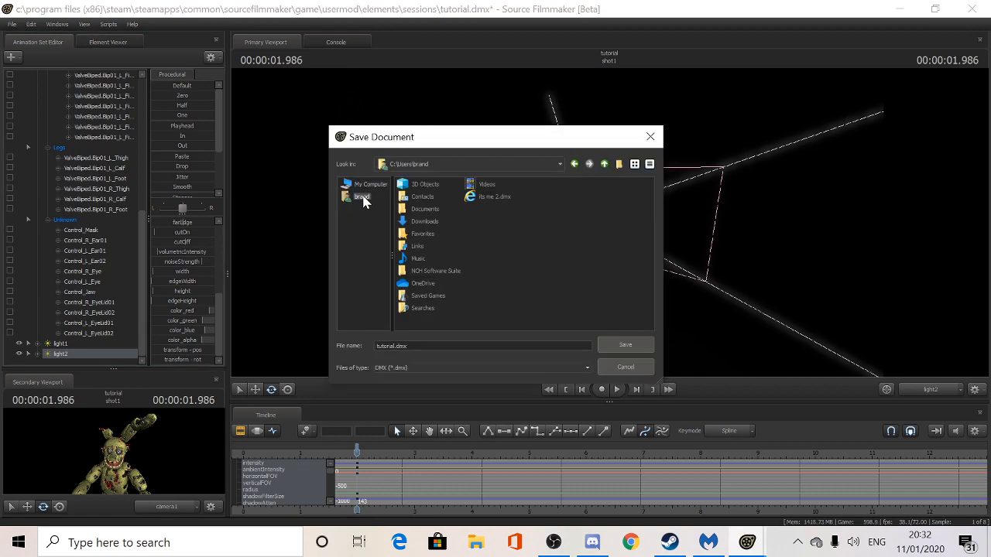
double_click(484, 184)
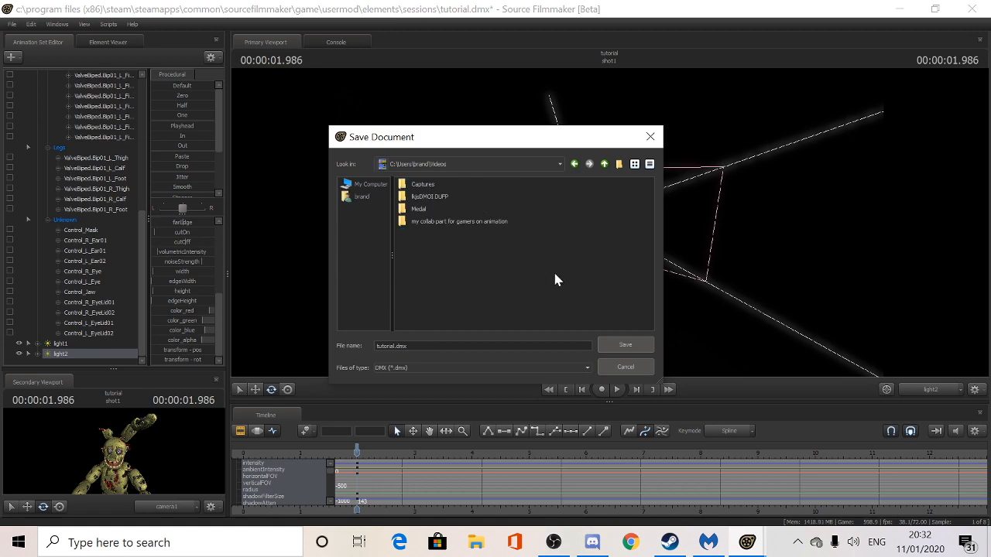
double_click(422, 185)
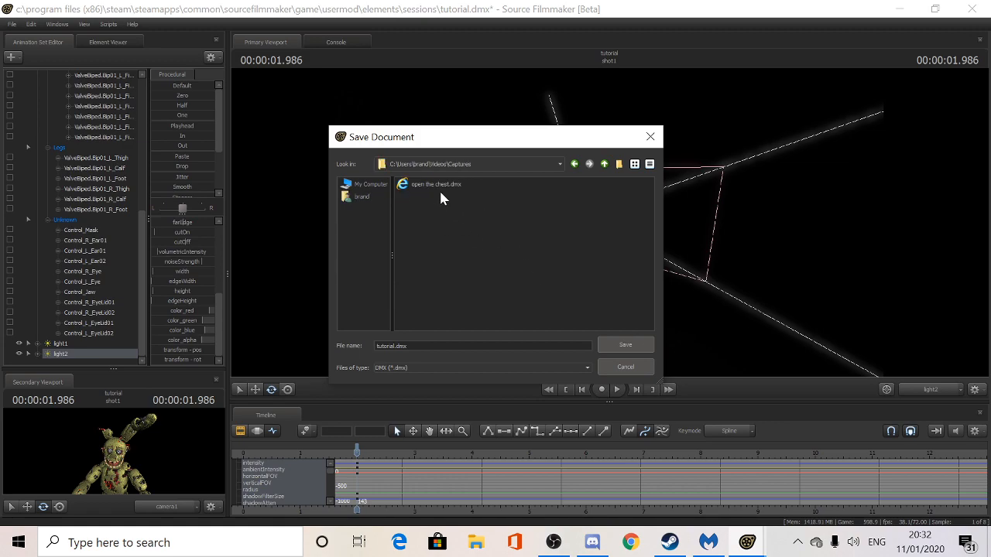
left_click(627, 346)
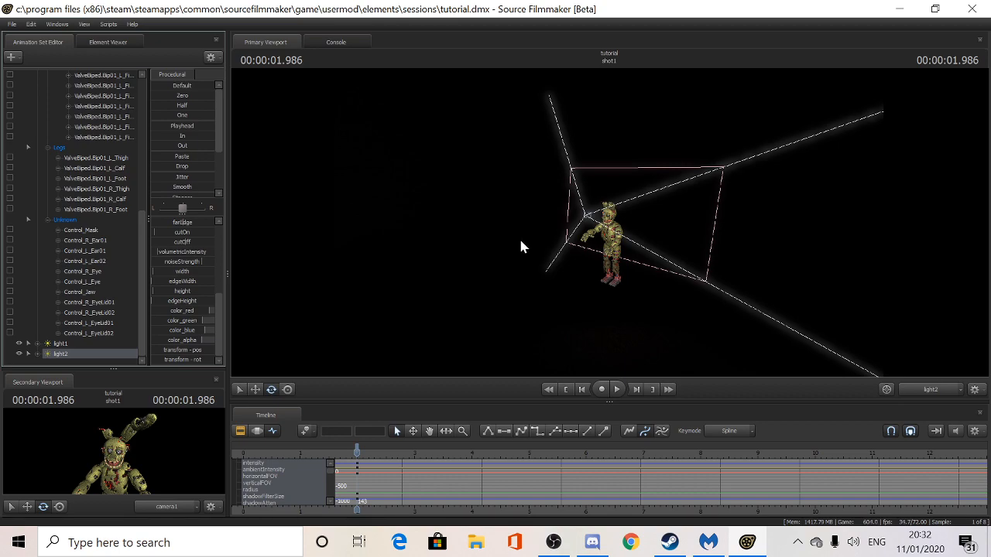
- Select Springtrap's spine bone, save the session again, and show the shots on the timeline
left_click_drag(705, 267, 649, 226)
key("w")
left_click(631, 228)
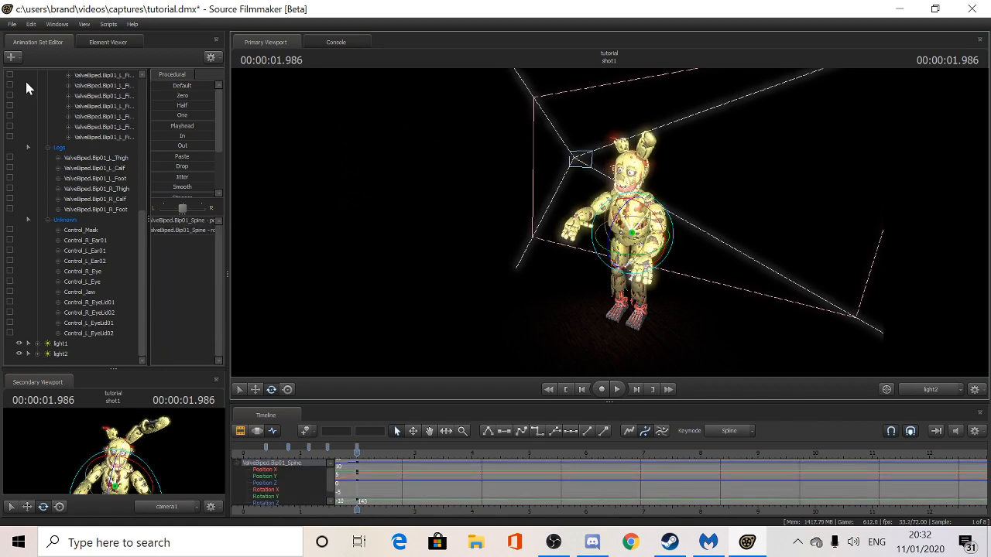
left_click(12, 24)
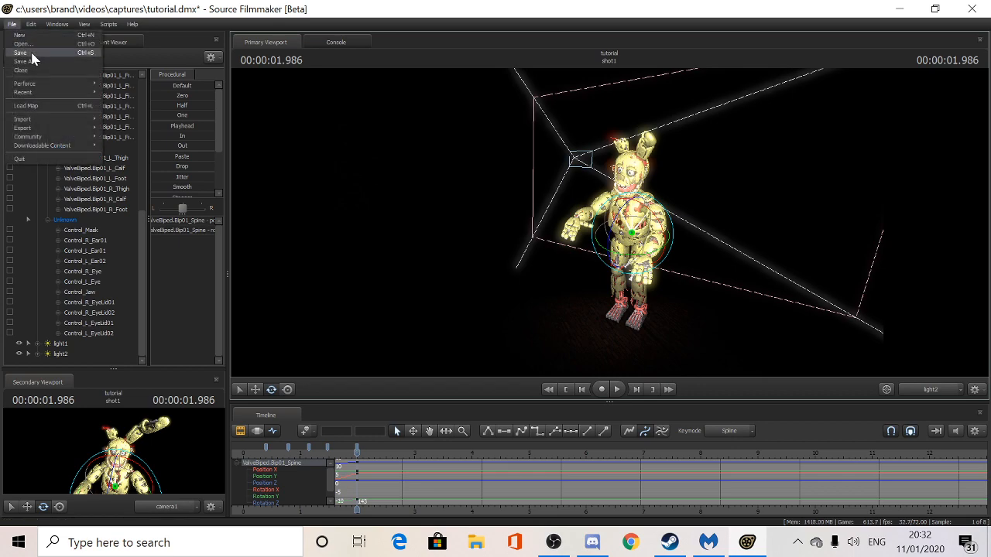
left_click(31, 52)
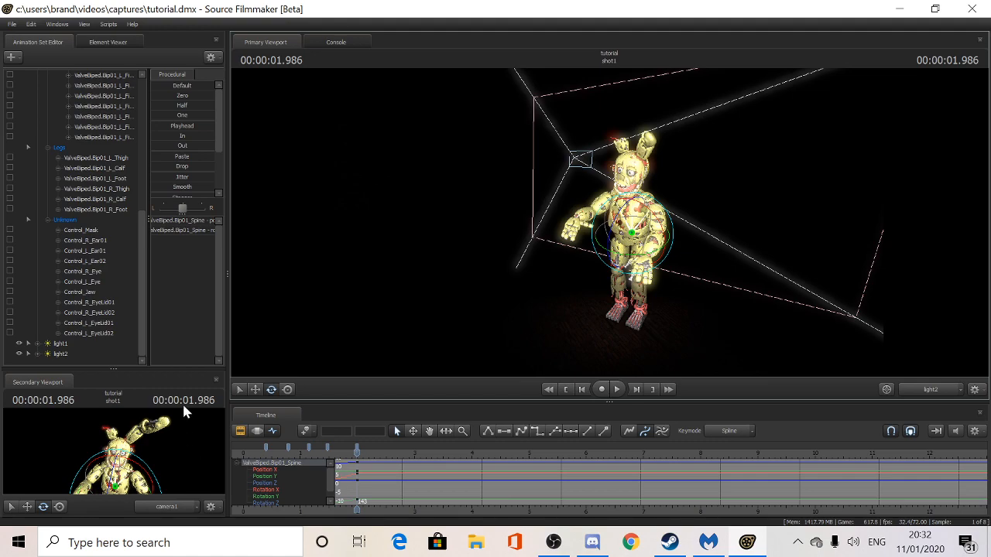
left_click(240, 431)
- Rewind and play the shot twice to find the cut point
left_click_drag(354, 454, 231, 472)
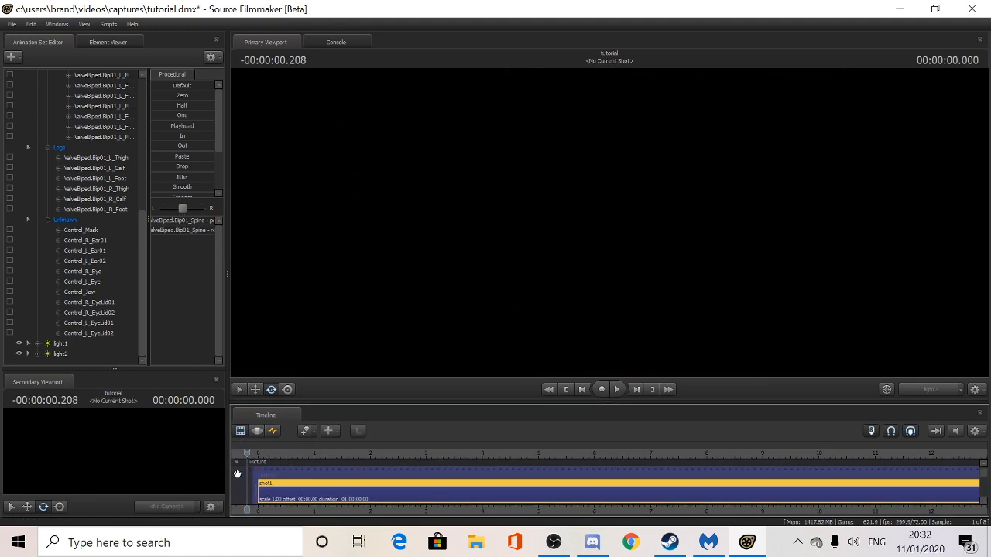
key("space")
key("space")
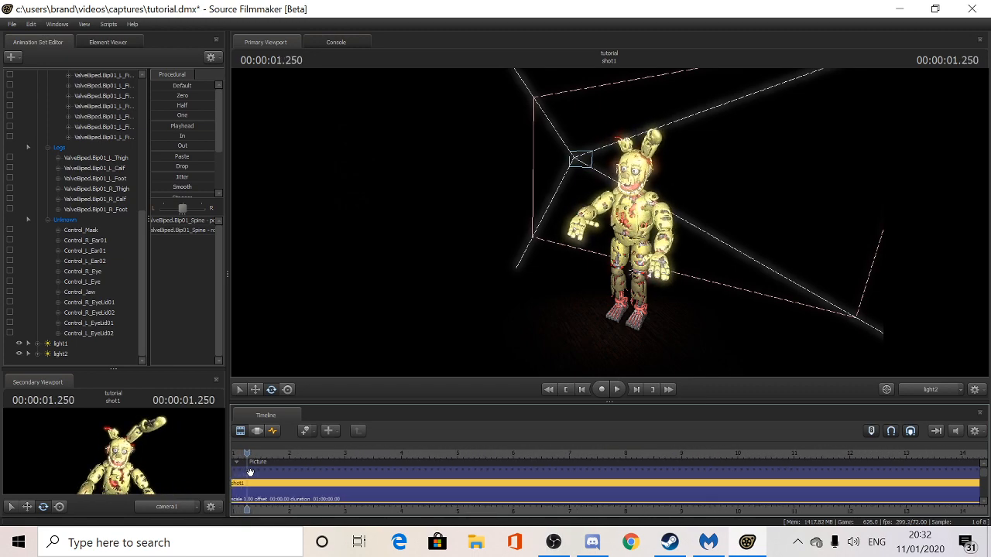
left_click_drag(246, 457, 366, 427)
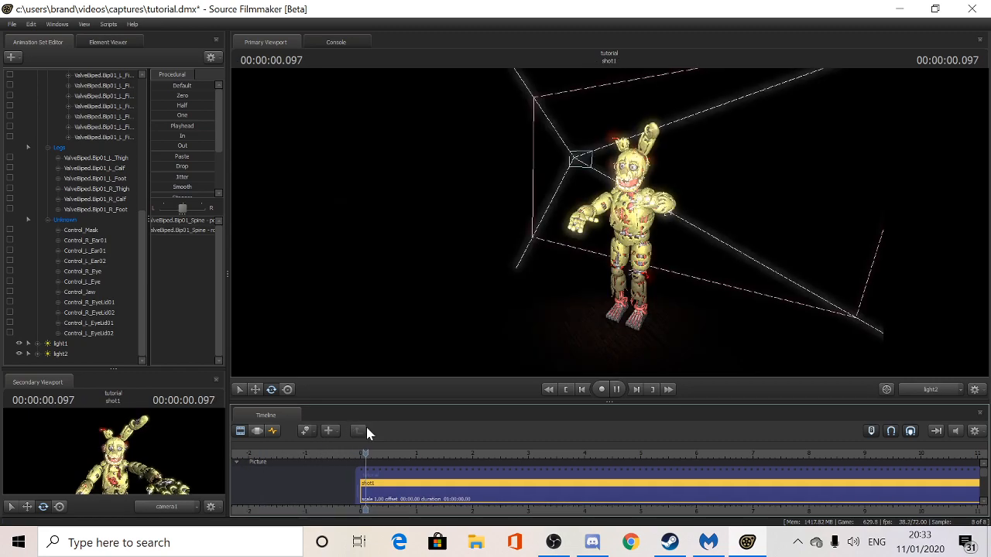
key("space")
key("space")
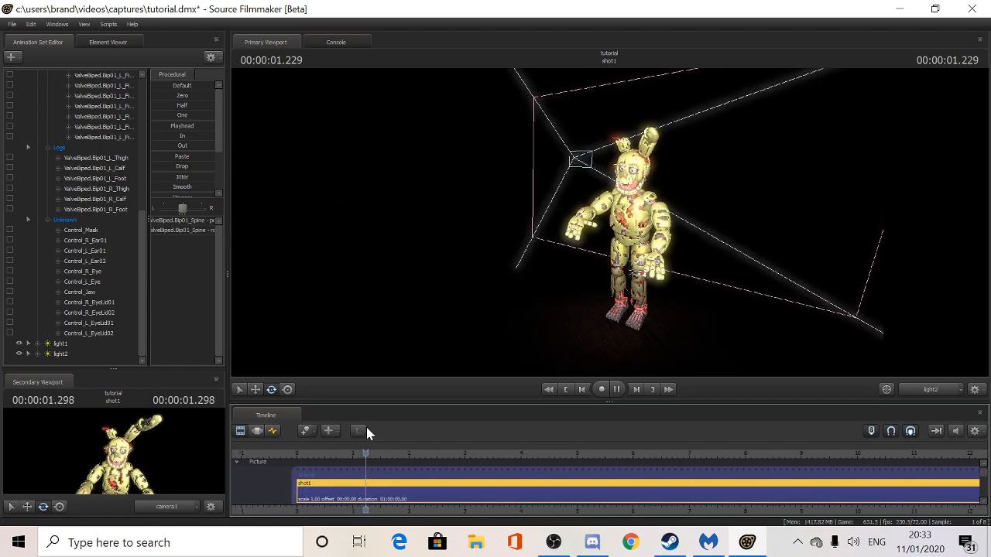
- Cut shot1 at the playhead just after 2 seconds, leaving the new shot2 selected
key("ctrl+x")
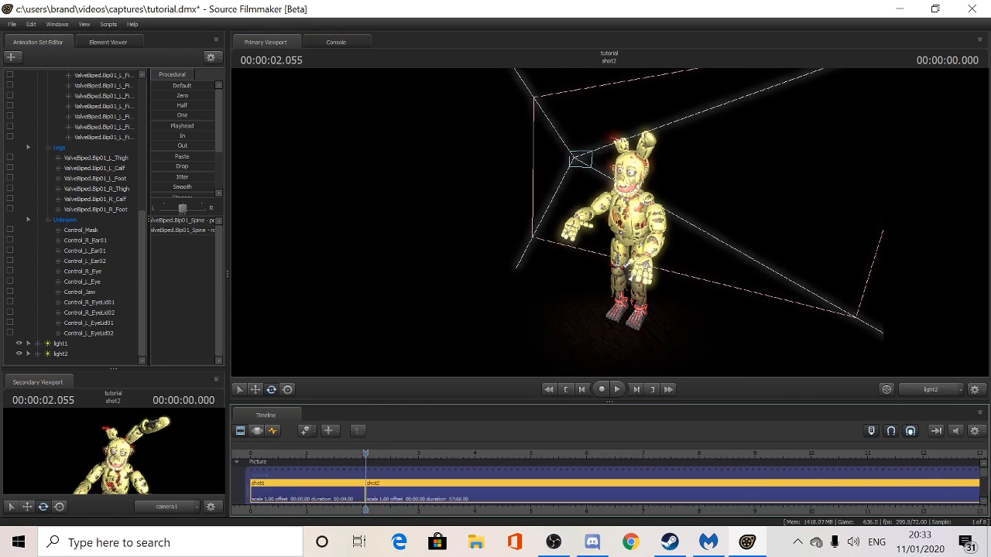
scroll(987, 480, "down", 1)
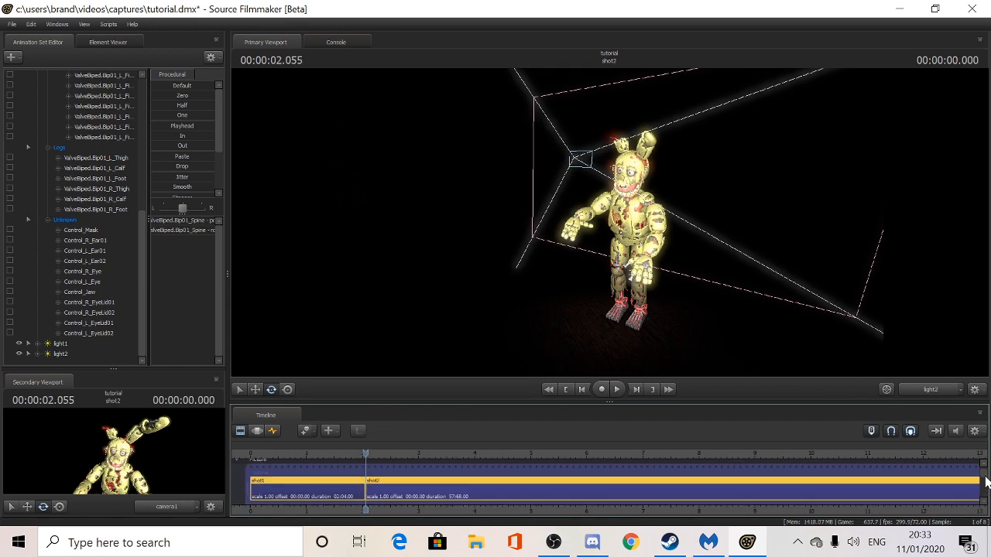
left_click(422, 488)
left_click_drag(369, 458, 373, 457)
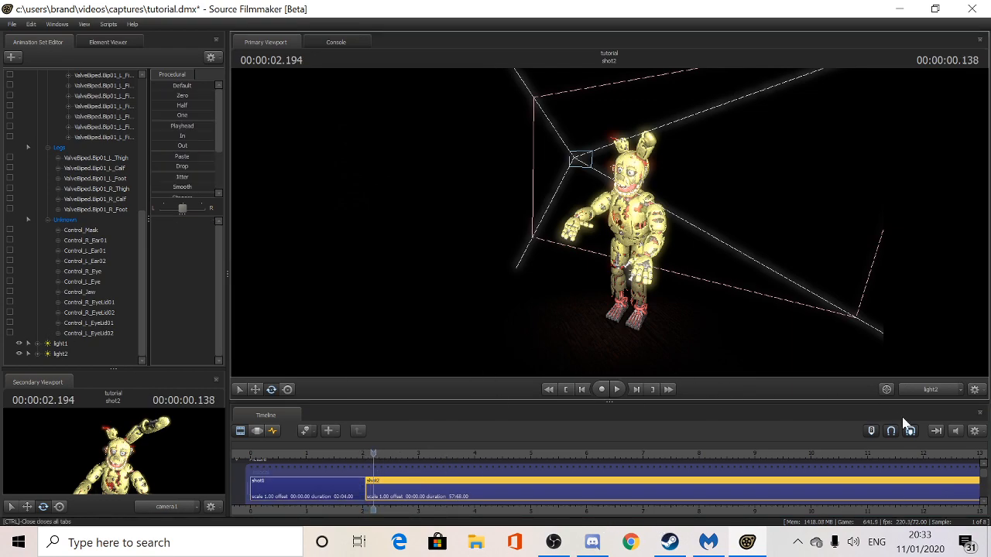
- Change the viewport's scene camera to camera1
left_click(960, 391)
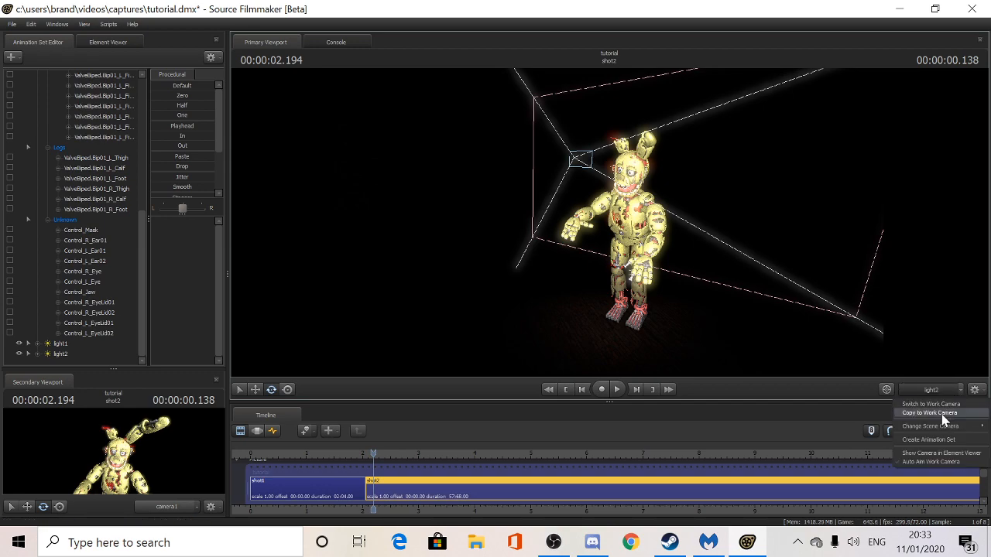
mouse_move(895, 427)
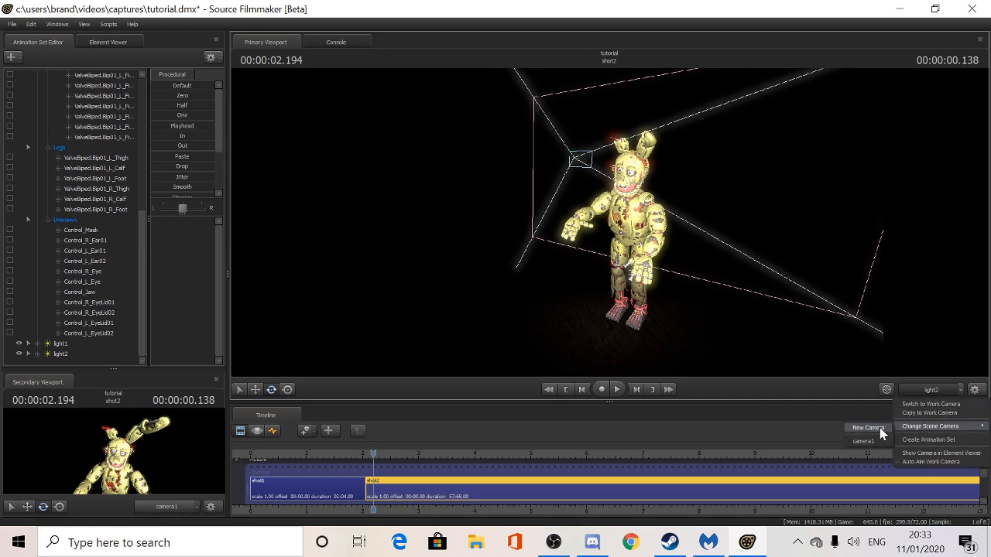
left_click(865, 441)
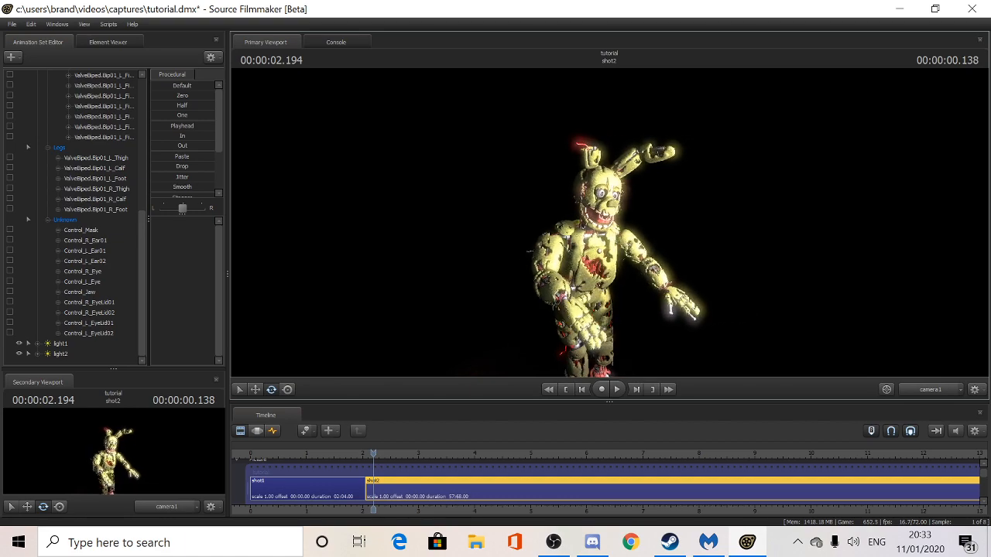
scroll(103, 245, "up", 10)
- Delete the springtrapv41 animation set from shot2 and replay the scene from shot1
right_click(71, 78)
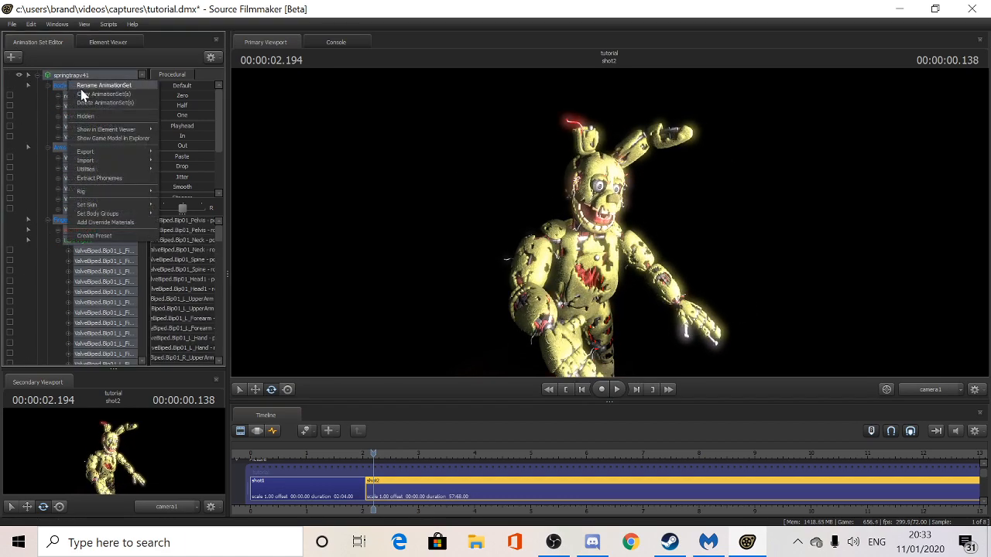
left_click(92, 103)
left_click_drag(375, 450, 305, 457)
key("space")
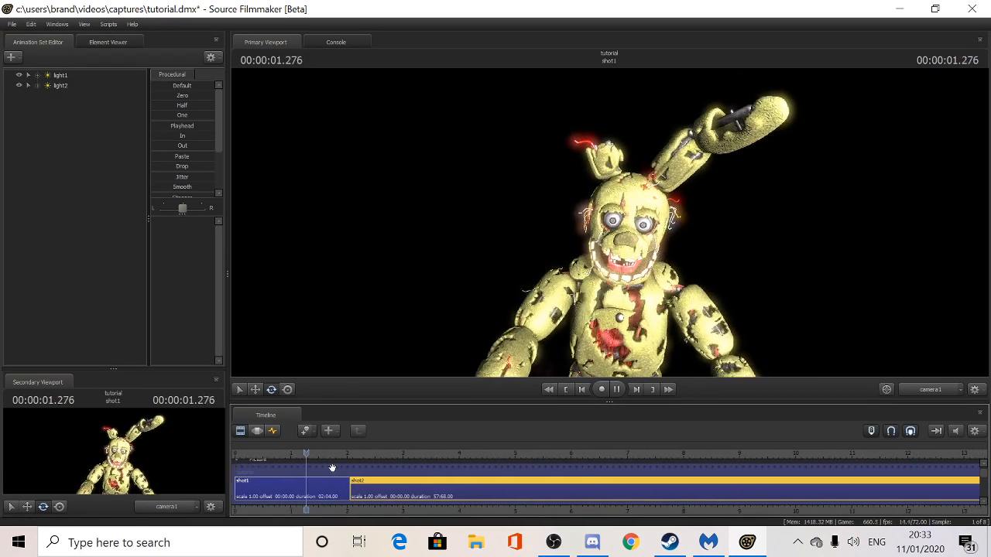
key("space")
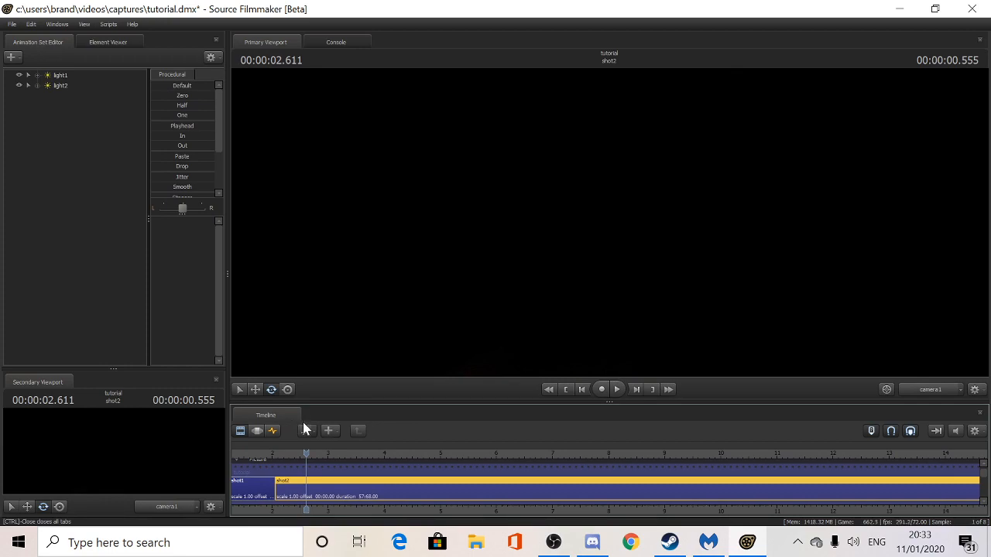
left_click_drag(311, 453, 261, 451)
key("space")
key("space")
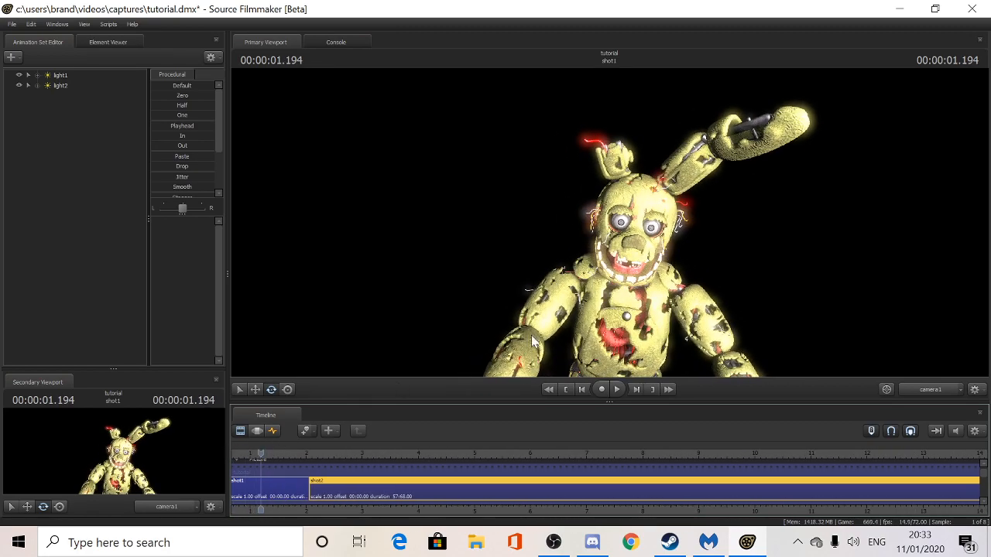
- Return the view to camera1 and create a camera1 animation set
left_click(930, 389)
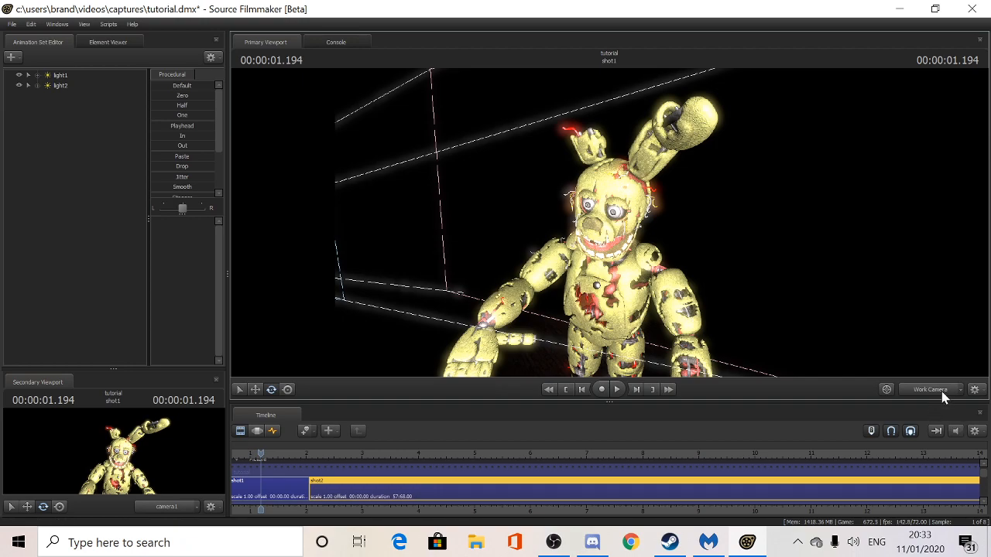
left_click(943, 390)
left_click(963, 390)
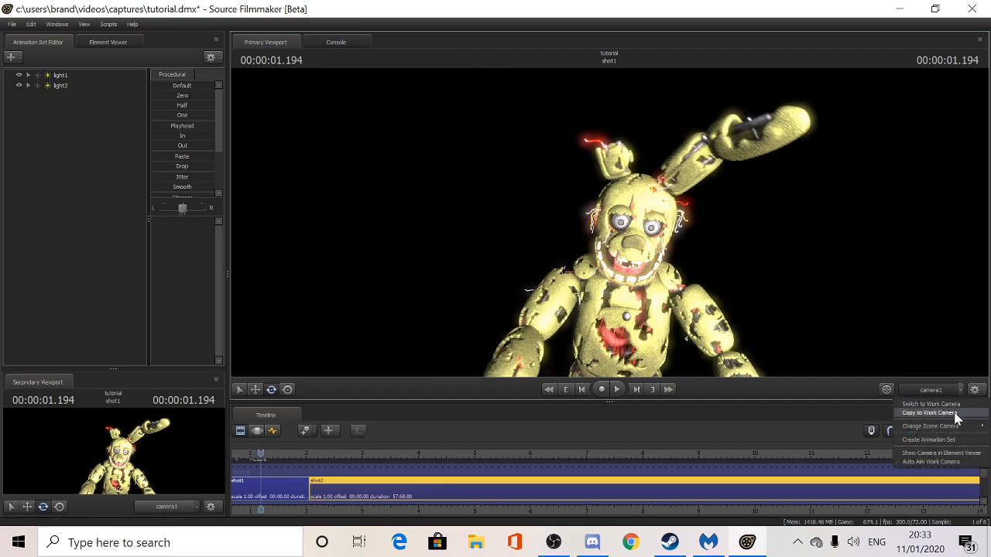
left_click(928, 441)
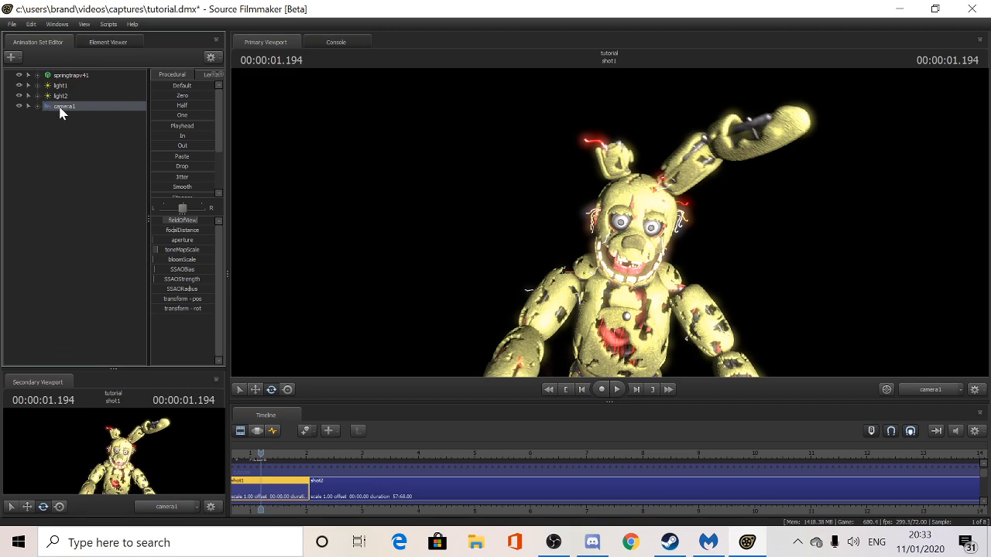
- Key camera1 at 1.666 s in shot1 and play back the camera animation
left_click(274, 431)
left_click_drag(257, 452, 339, 444)
key("space")
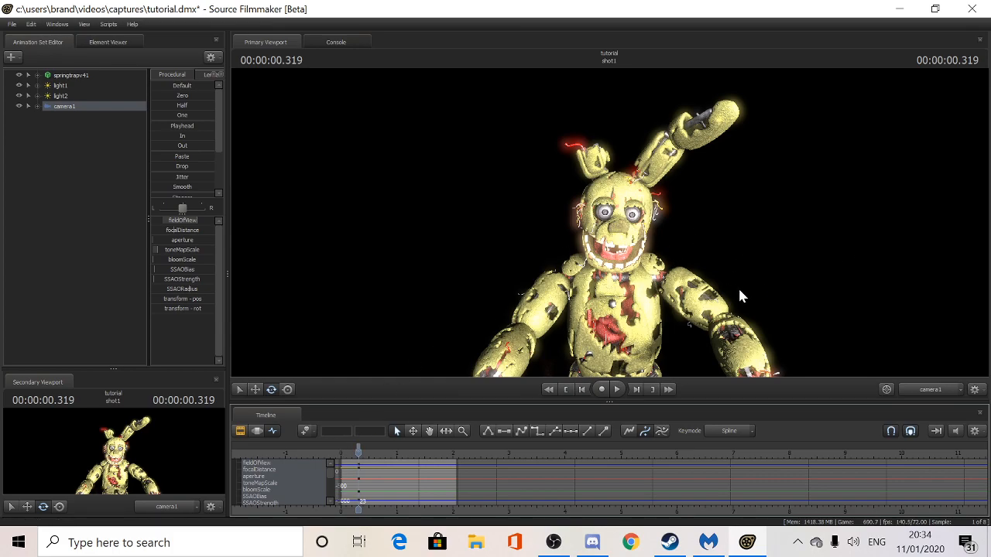
key("space")
key("space")
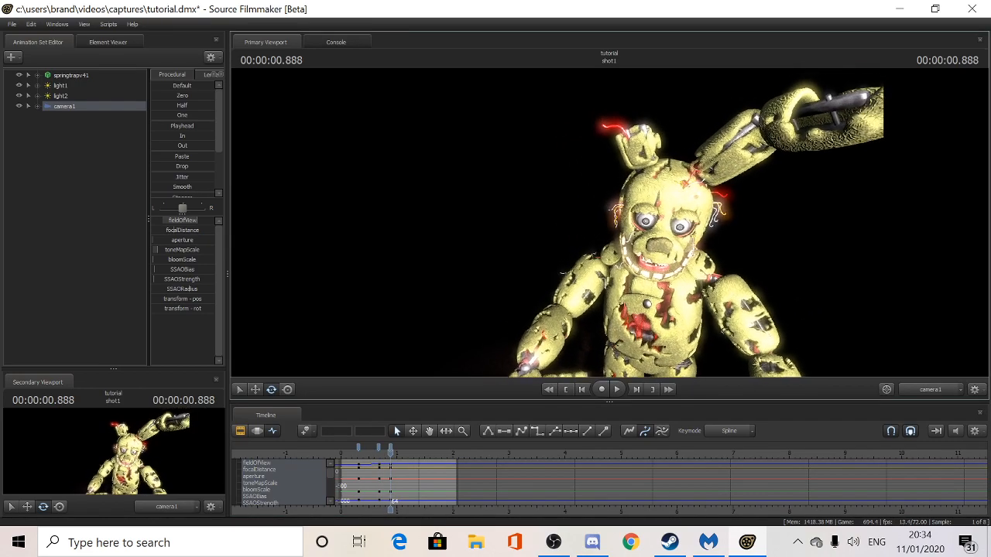
key("space")
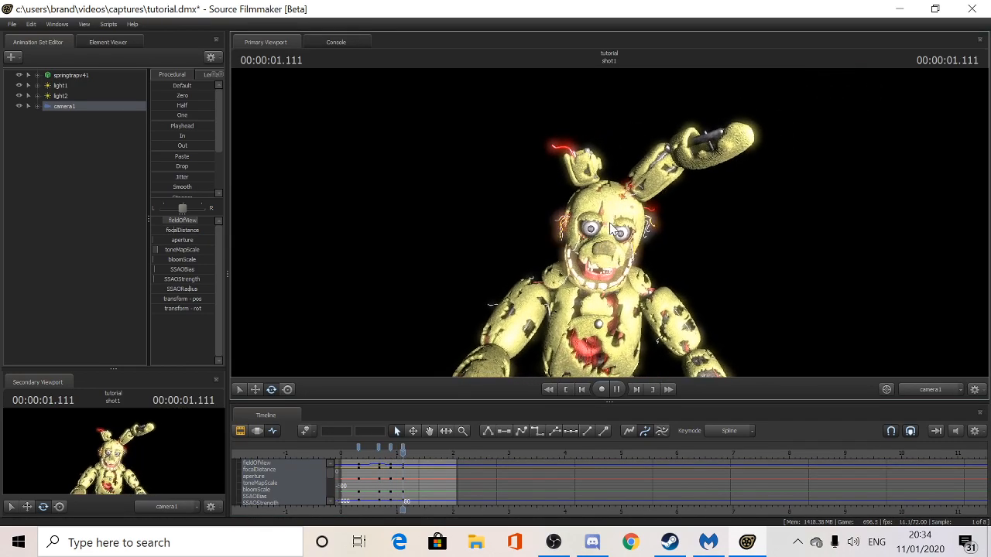
left_click_drag(420, 447, 441, 443)
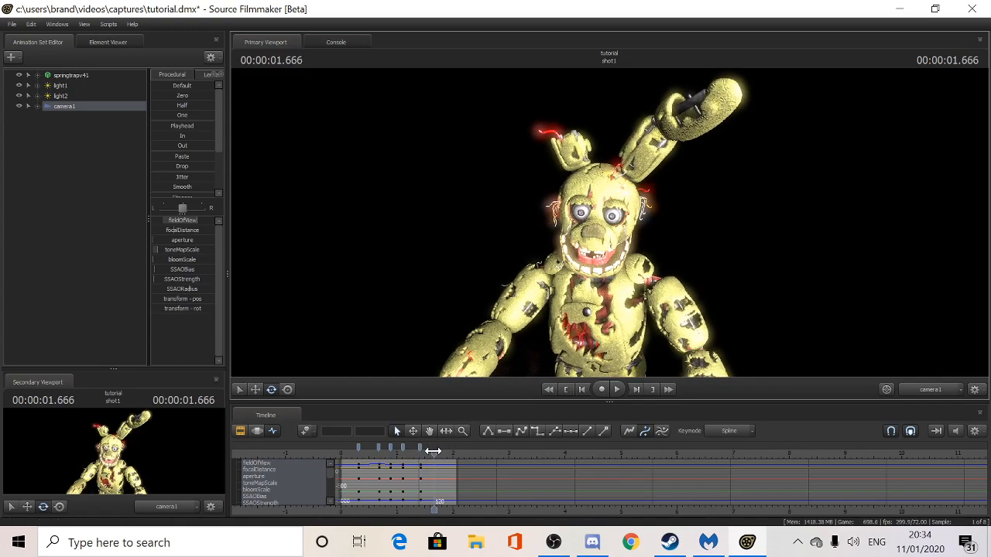
key("space")
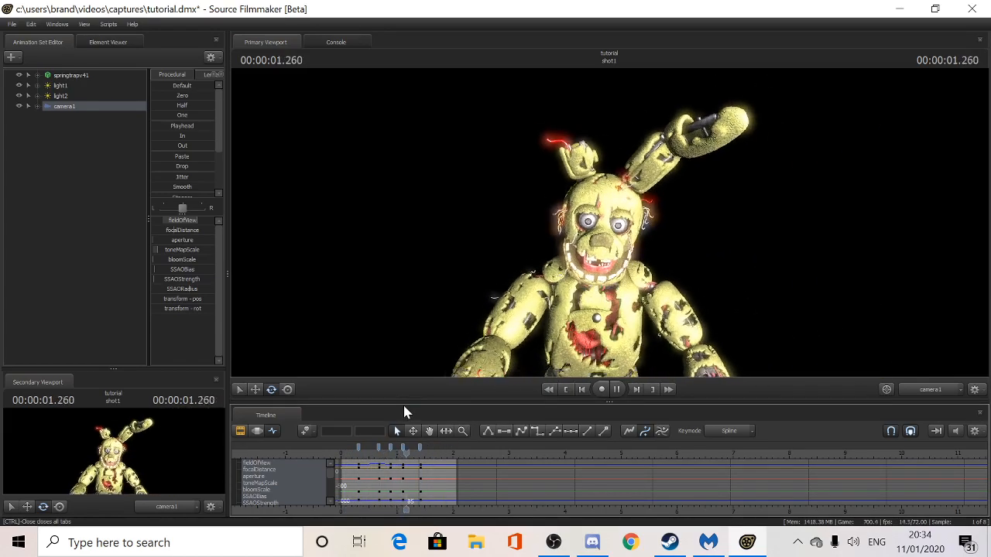
key("space")
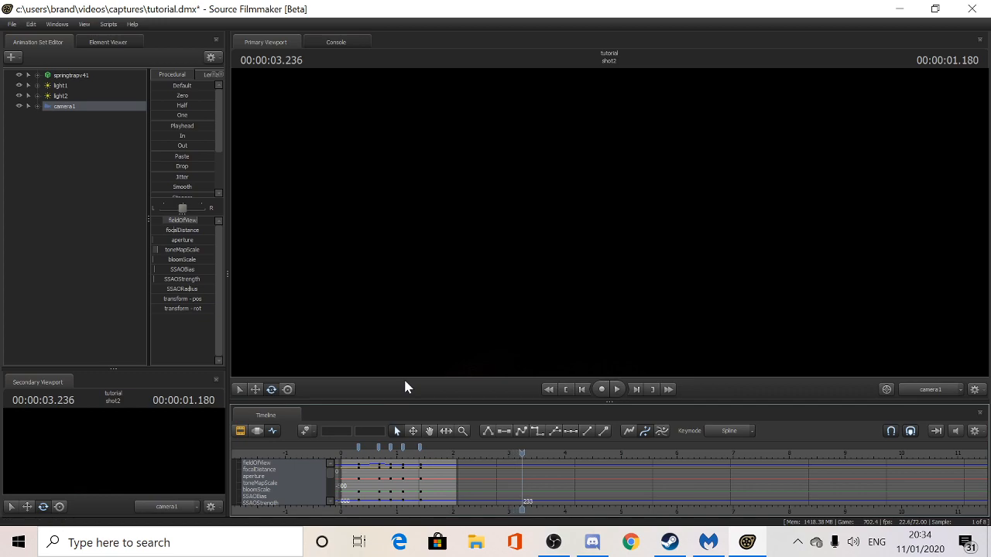
left_click_drag(522, 454, 382, 450)
- Preview camera1 swinging toward Springtrap from the work camera, ending at 1.458 s
left_click(913, 390)
left_click_drag(542, 233, 443, 199)
key("space")
key("space")
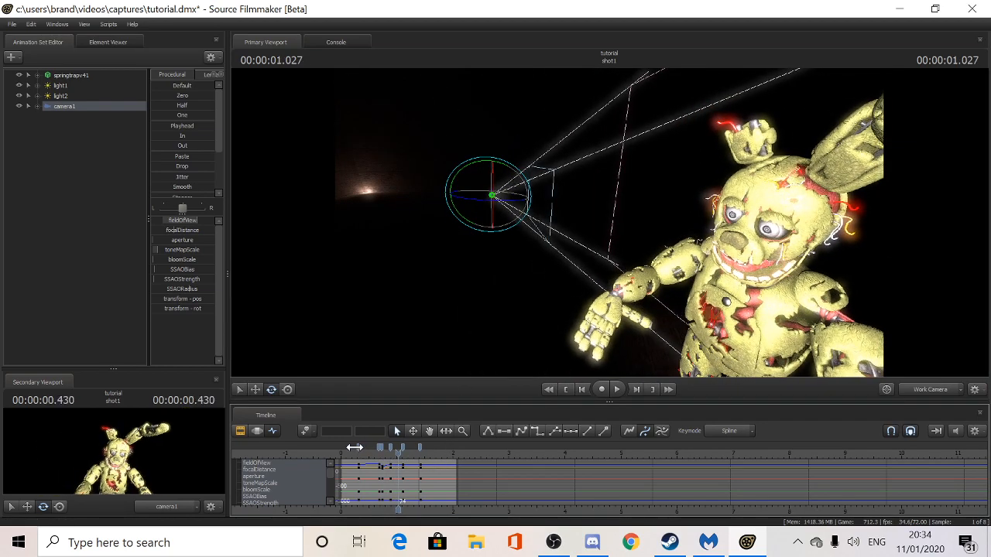
key("space")
key("space")
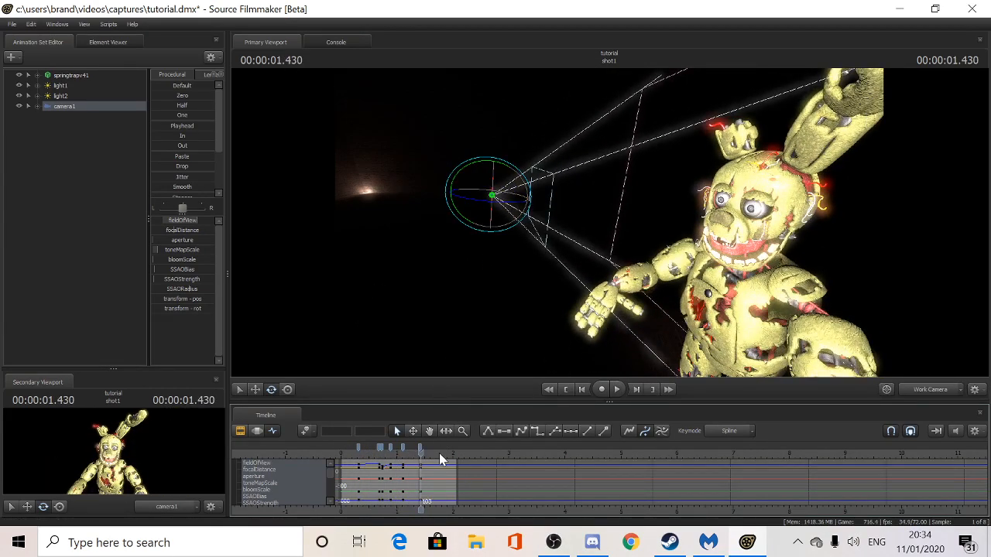
left_click_drag(411, 455, 333, 455)
key("space")
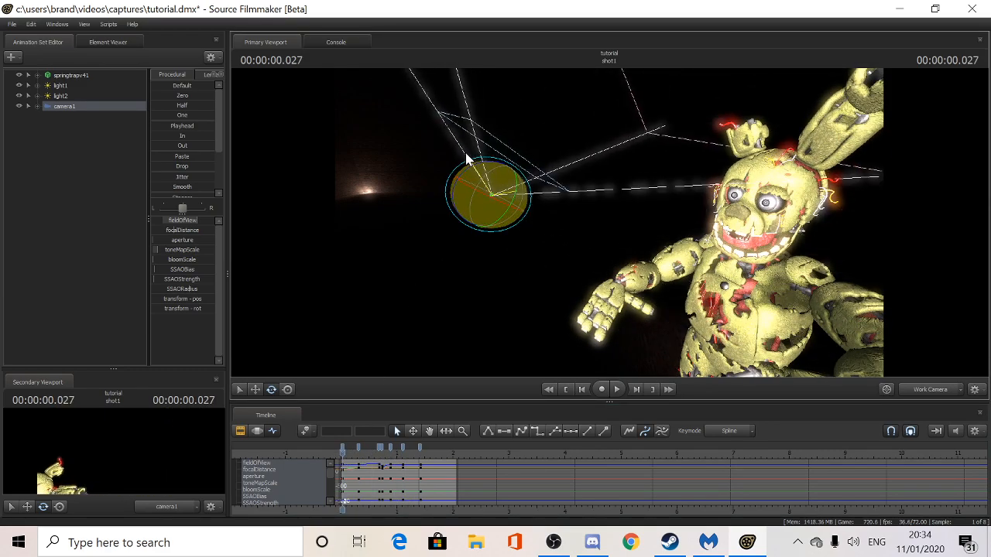
key("space")
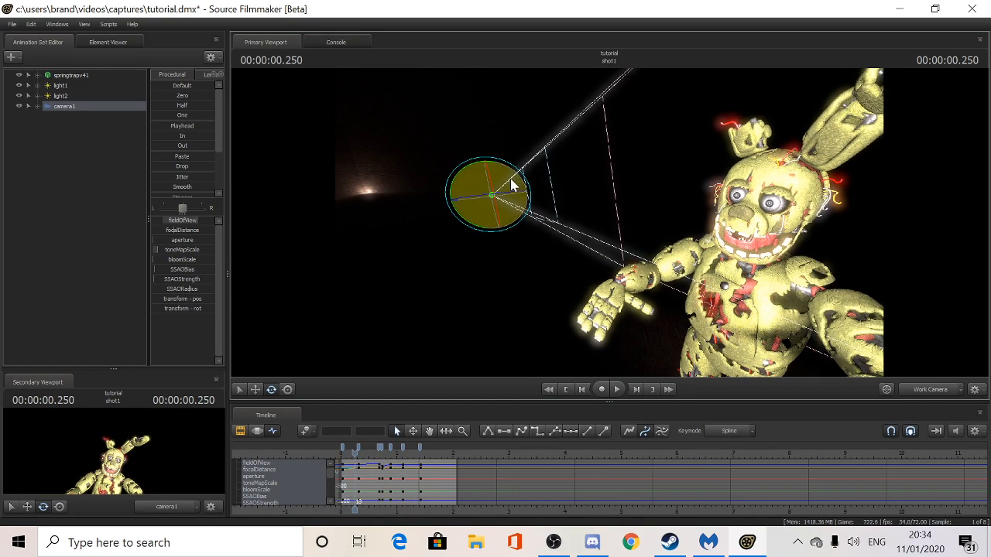
key("space")
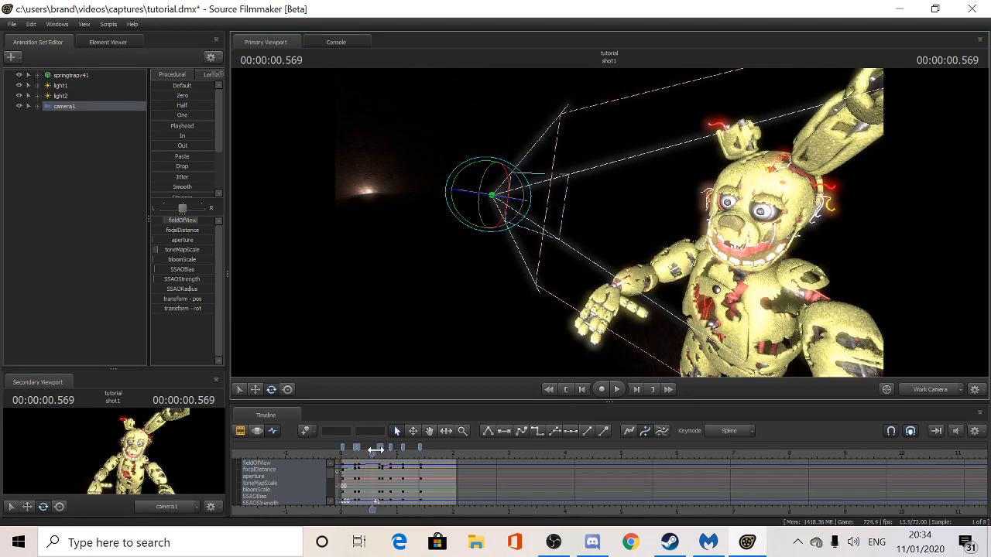
left_click(341, 455)
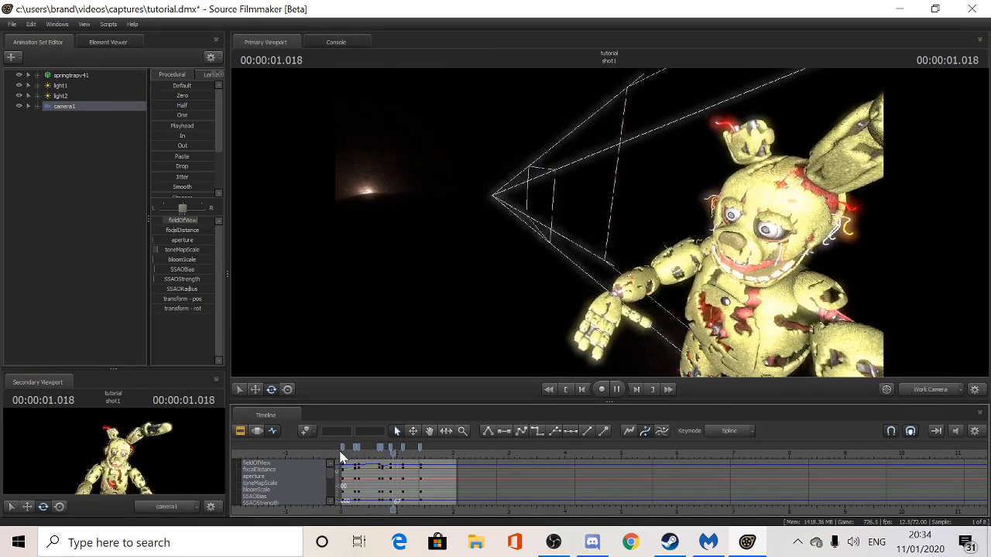
key("space")
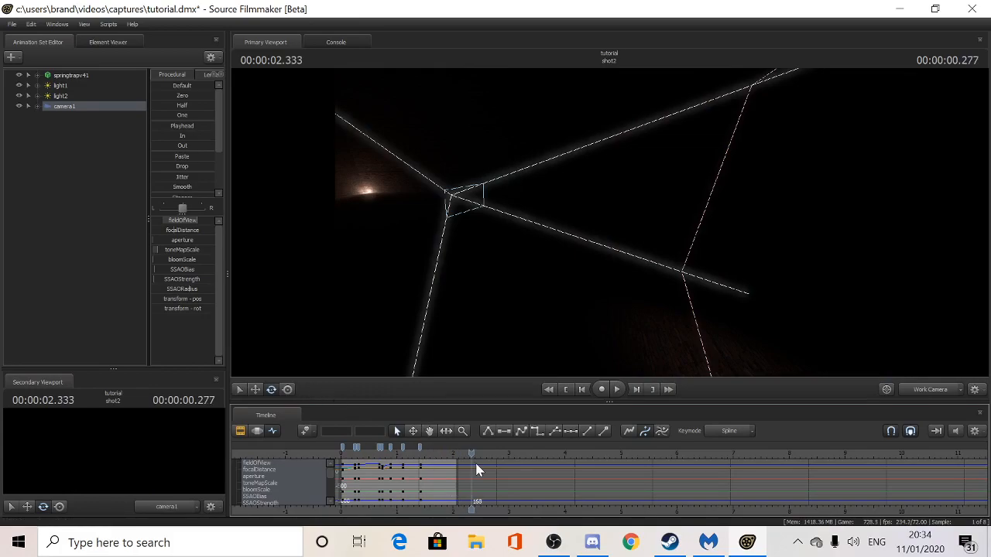
left_click_drag(470, 453, 423, 453)
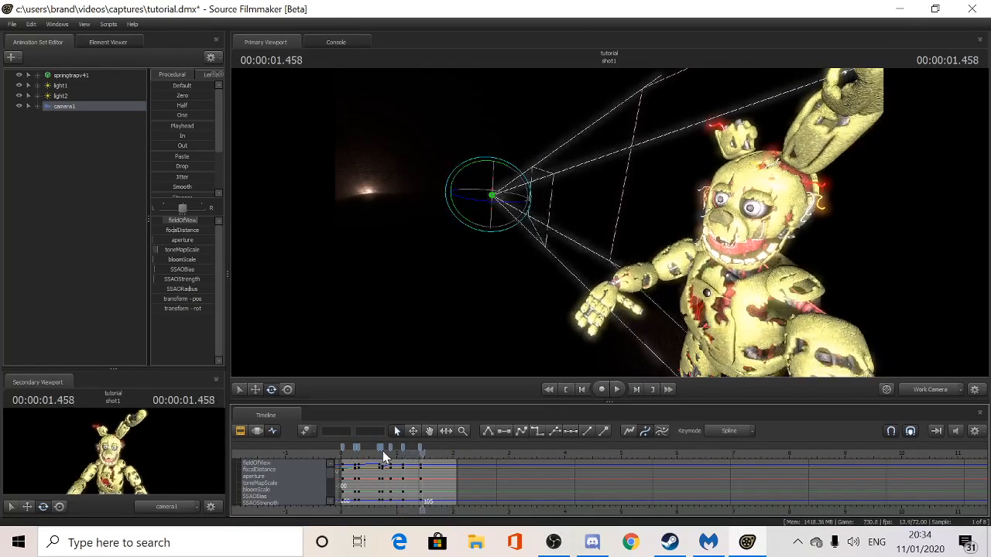
- Key light2's intensity down so Springtrap darkens early in the shot
left_click(62, 95)
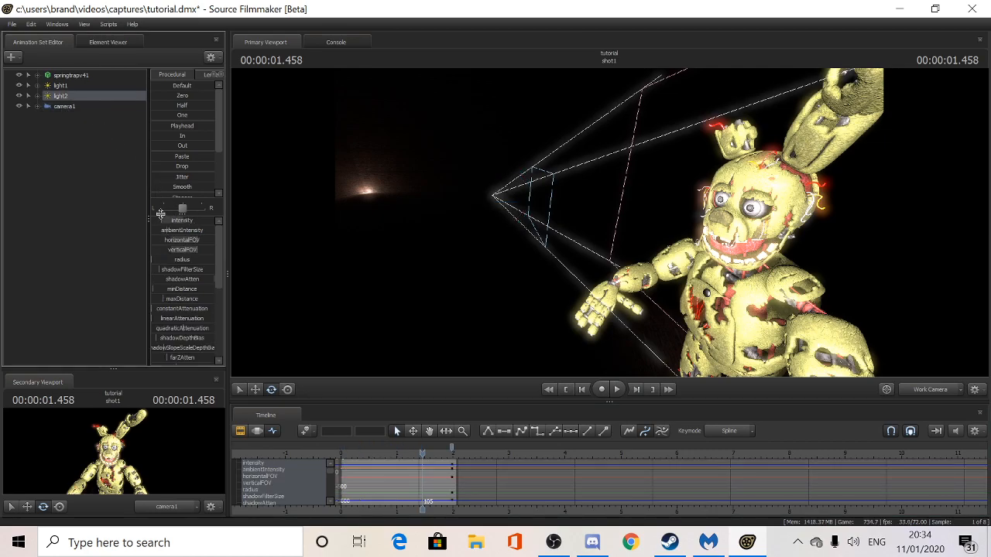
left_click_drag(172, 220, 155, 220)
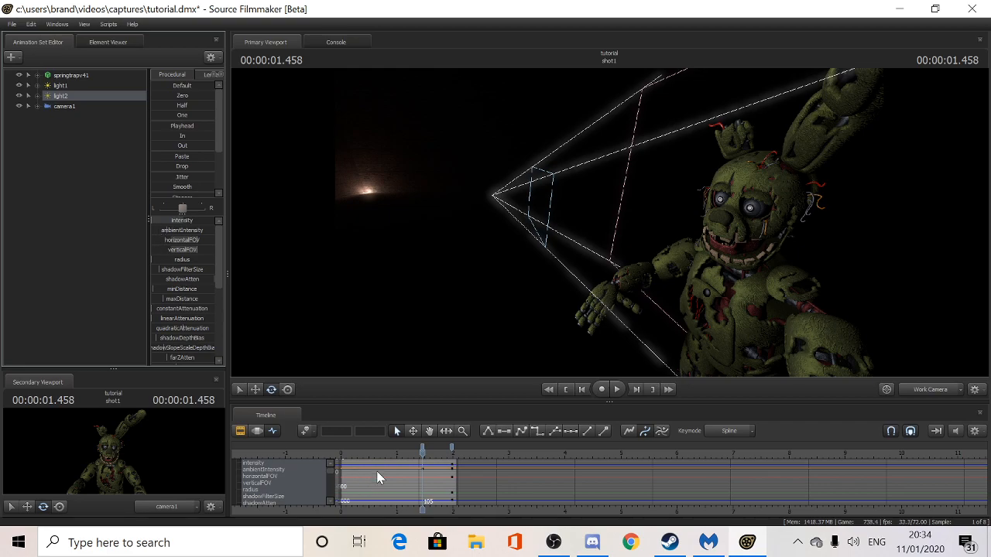
left_click_drag(422, 451, 336, 448)
key("space")
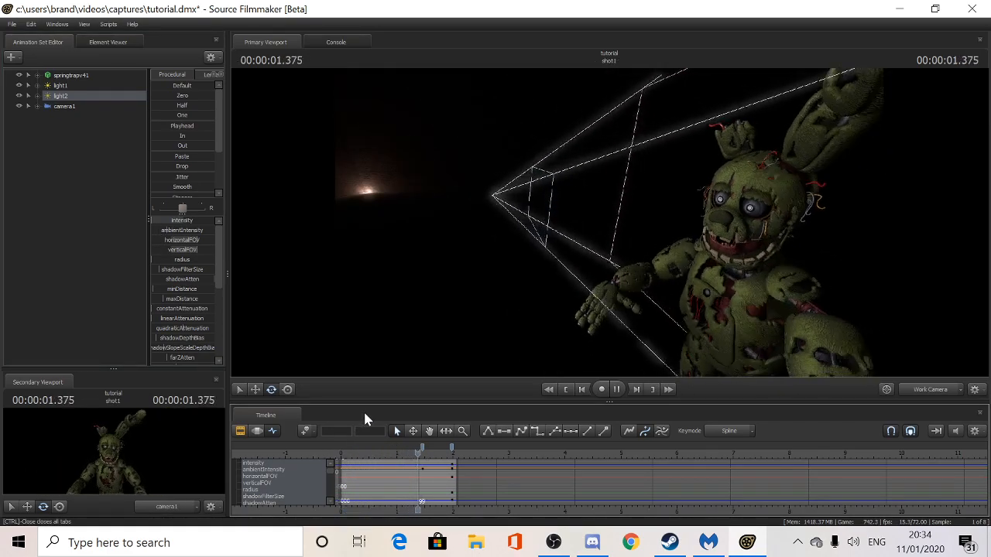
right_click(454, 449)
left_click(495, 389)
- At 0.847 s raise light2's intensity for a bright flash and preview the flicker
left_click_drag(459, 455, 357, 461)
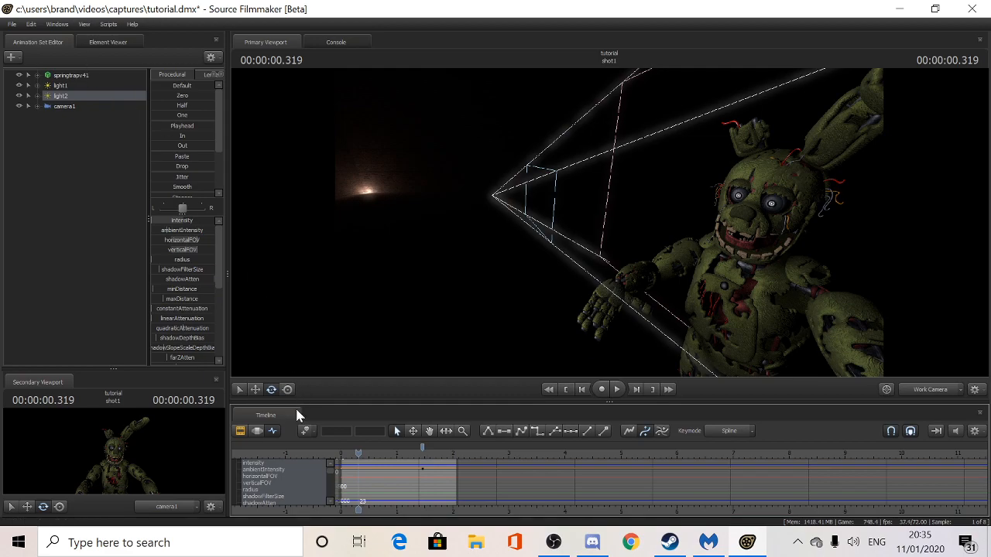
left_click(372, 453)
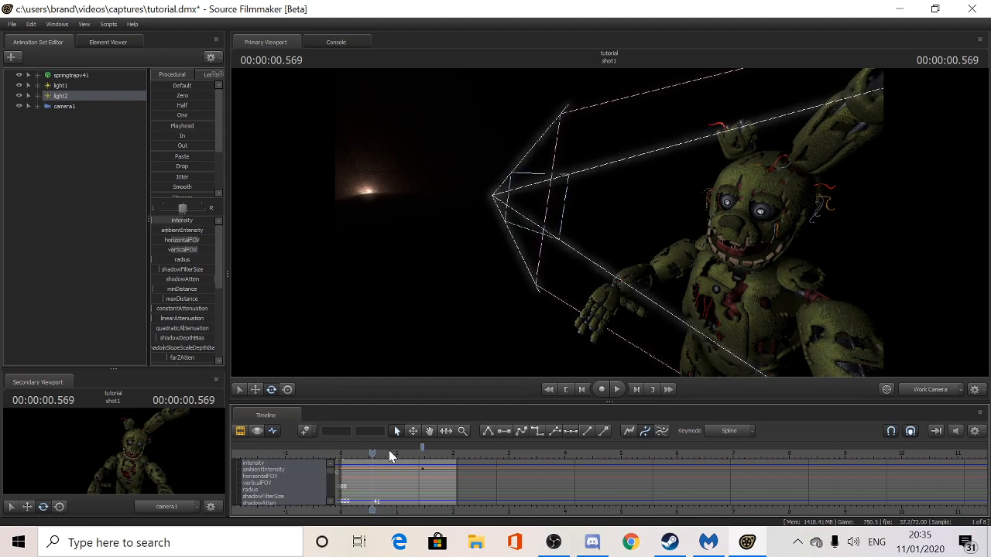
left_click_drag(369, 451, 387, 450)
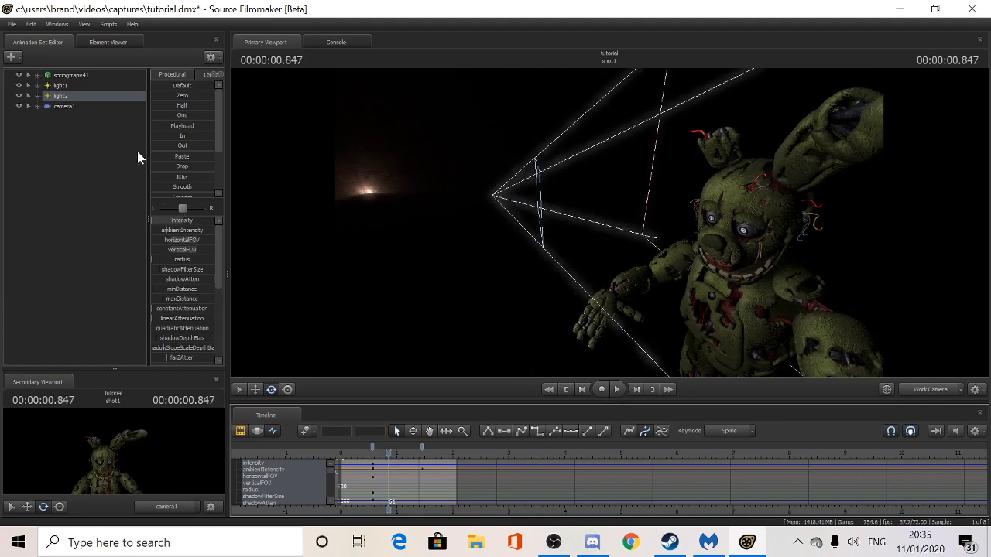
left_click_drag(167, 223, 201, 222)
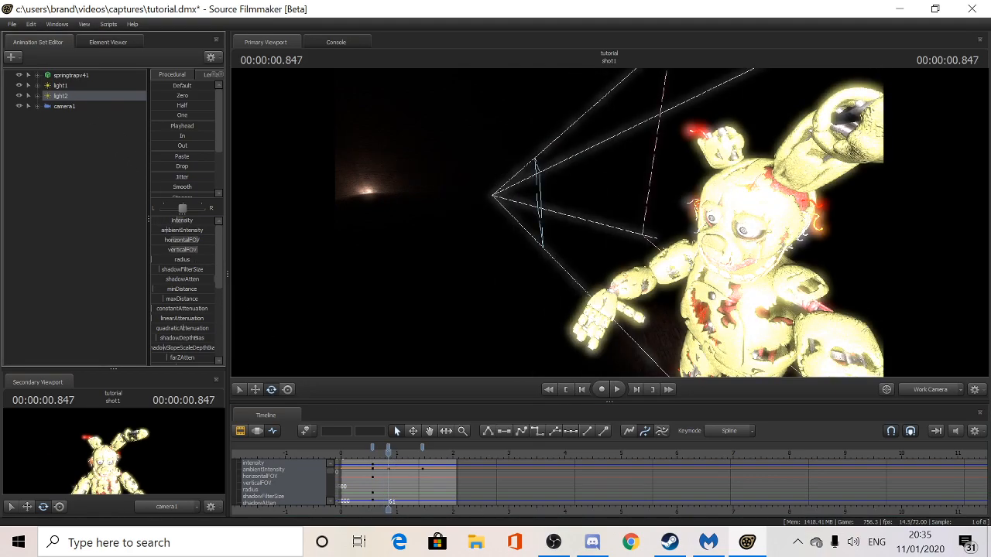
key("space")
key("space")
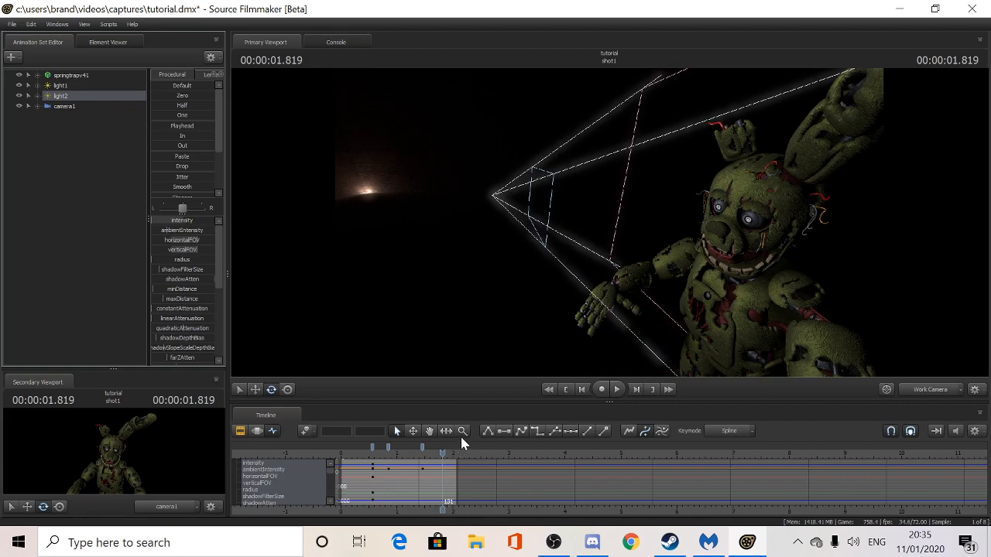
left_click_drag(441, 450, 439, 450)
left_click_drag(350, 459, 343, 467)
key("space")
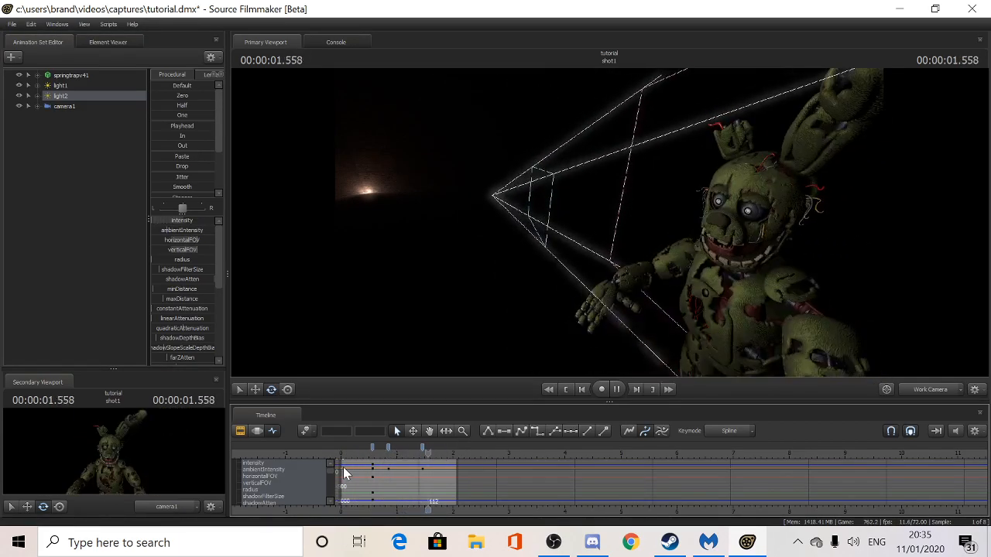
key("space")
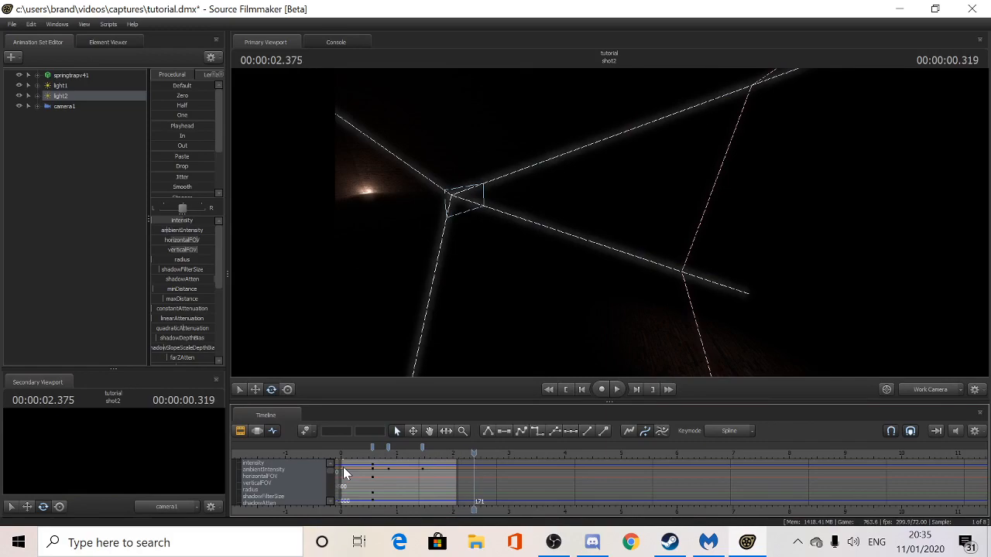
- Play the flickering shot through camera1, then bring OBS Studio to the front
left_click(939, 391)
left_click_drag(474, 453, 311, 445)
key("space")
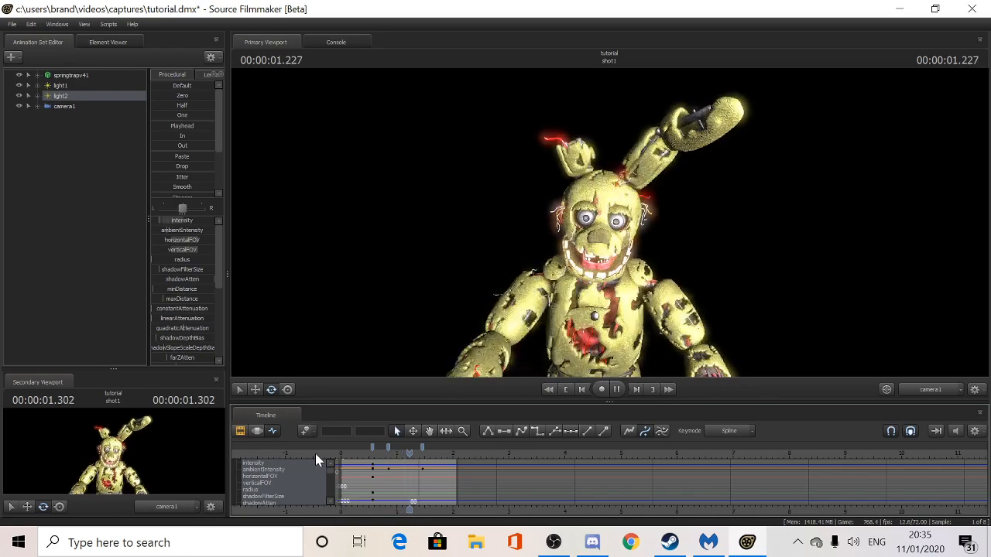
key("space")
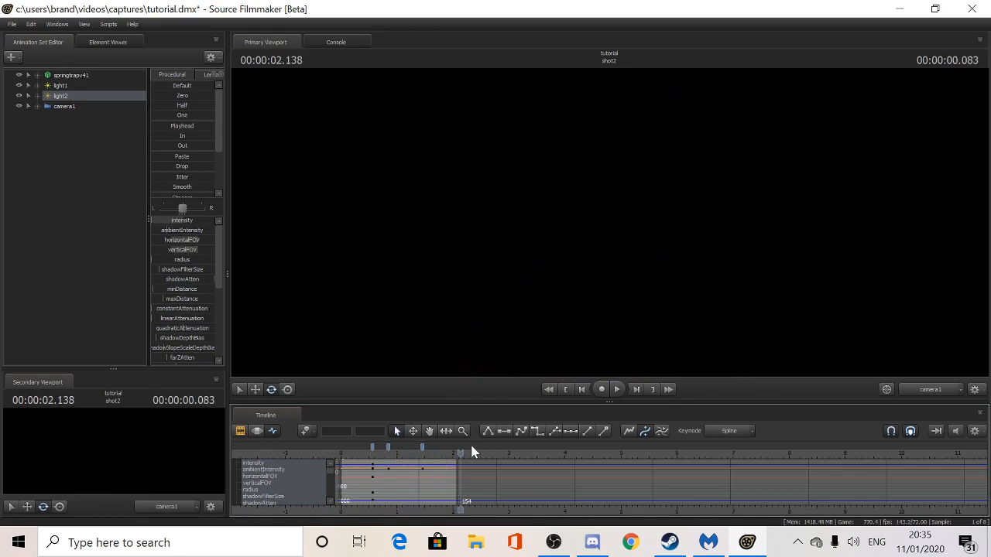
left_click_drag(460, 454, 336, 451)
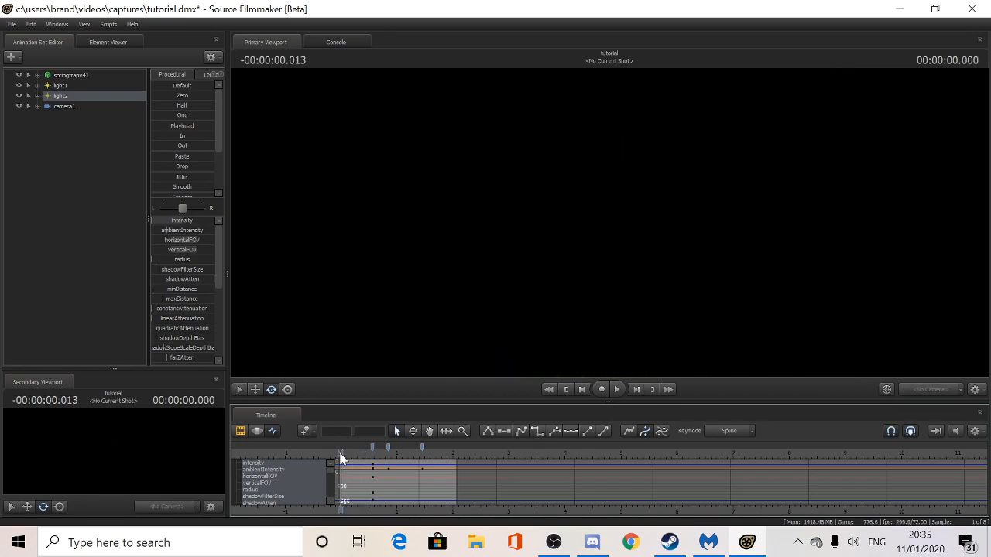
key("space")
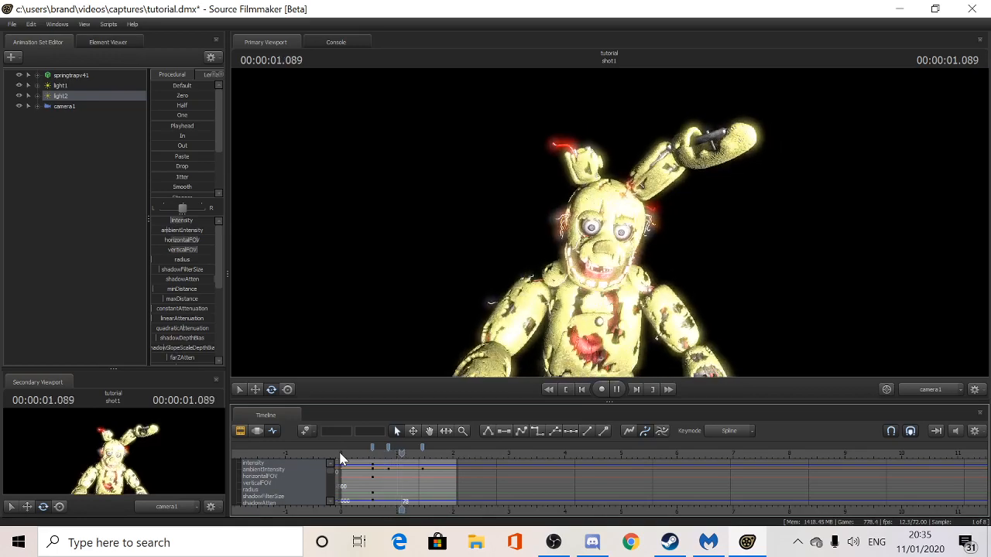
key("space")
left_click(554, 543)
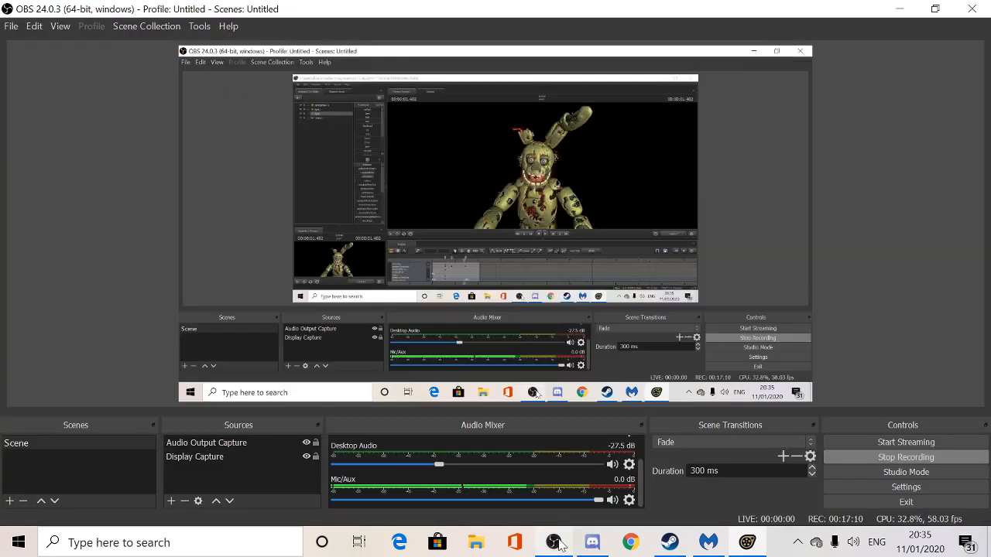